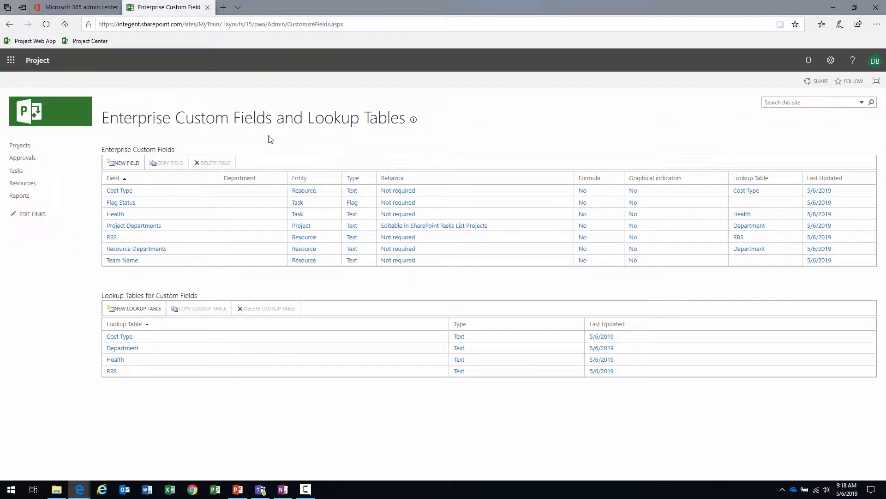
pyautogui.moveTo(118, 116); pyautogui.dragTo(381, 129)
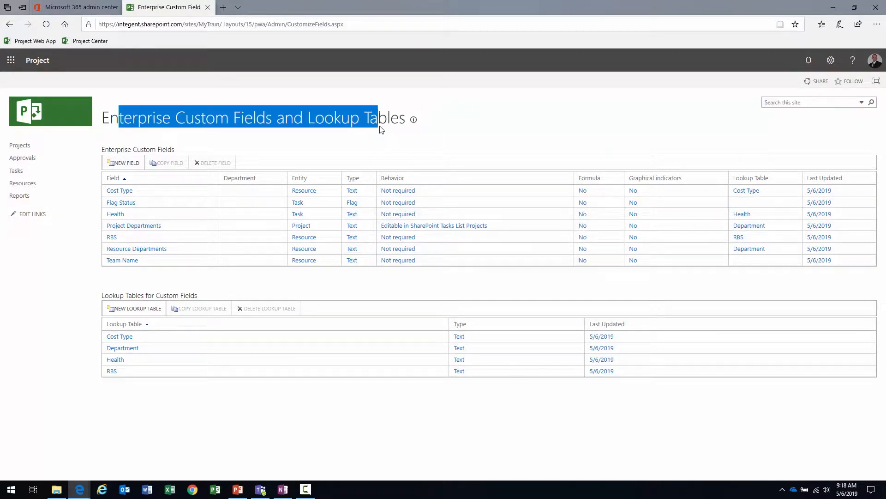
pyautogui.click(380, 129)
pyautogui.moveTo(174, 150); pyautogui.dragTo(102, 150)
pyautogui.moveTo(201, 300); pyautogui.dragTo(102, 298)
pyautogui.click(90, 302)
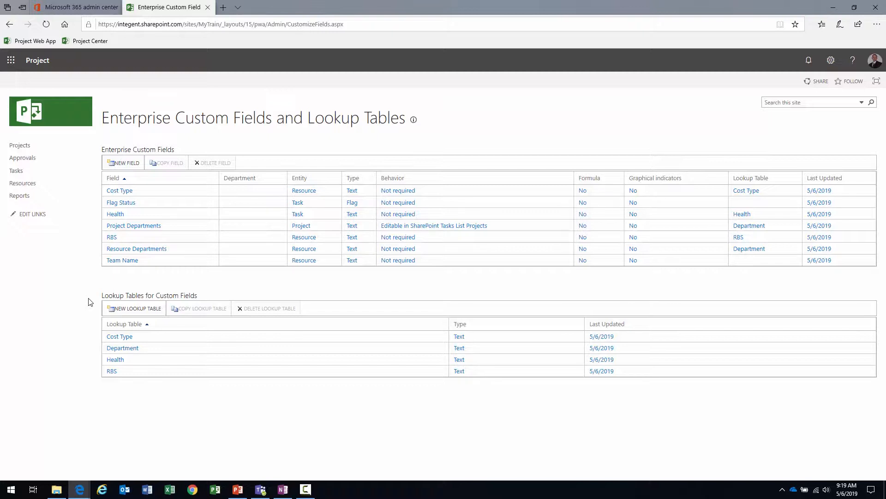
# Step: Start a new lookup table for custom fields and name it "Project Status"
pyautogui.click(133, 309)
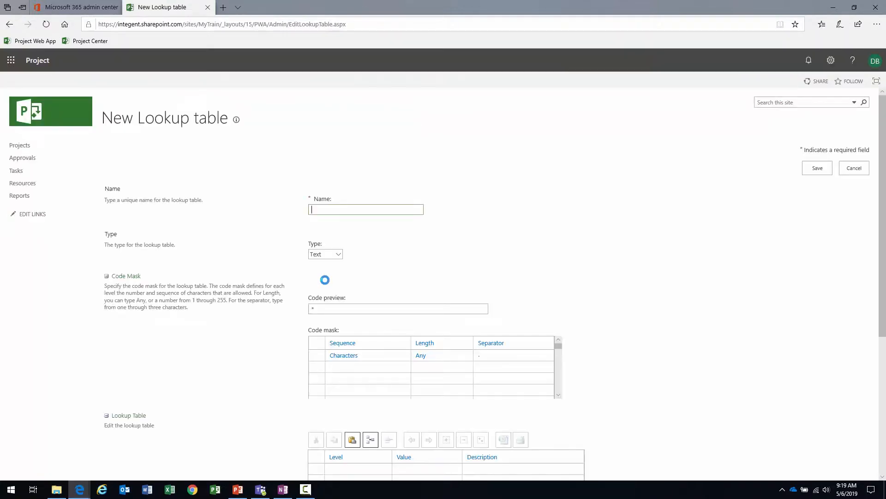
pyautogui.write('Projecct')
pyautogui.press('BackSpace')
pyautogui.press('BackSpace')
pyautogui.press('BackSpace')
pyautogui.write('t Status')
pyautogui.scroll(-2, 162, 286)
pyautogui.scroll(1, 163, 288)
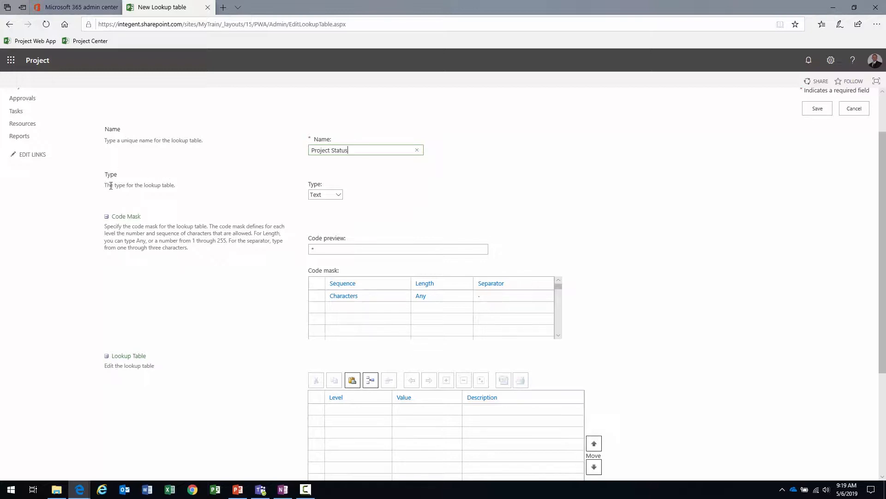
# Step: Keep Text as the lookup table's type and select the Characters row of its code mask
pyautogui.click(338, 195)
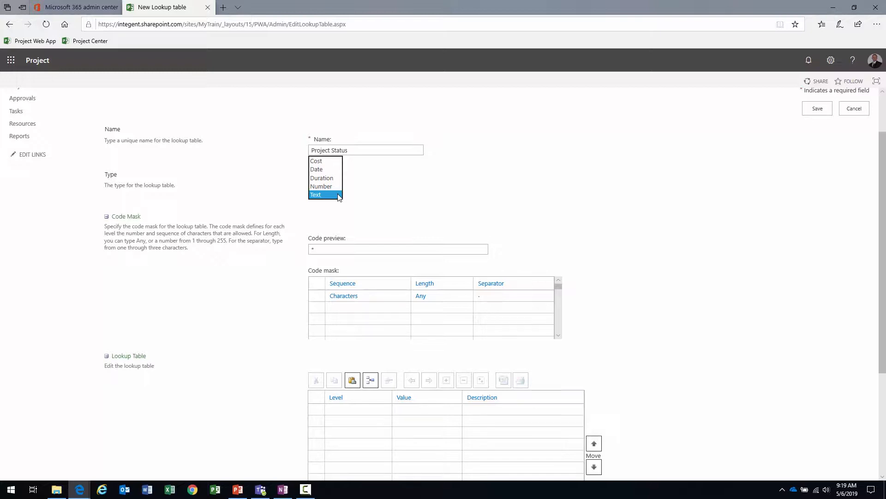
pyautogui.click(338, 195)
pyautogui.scroll(-1, 243, 282)
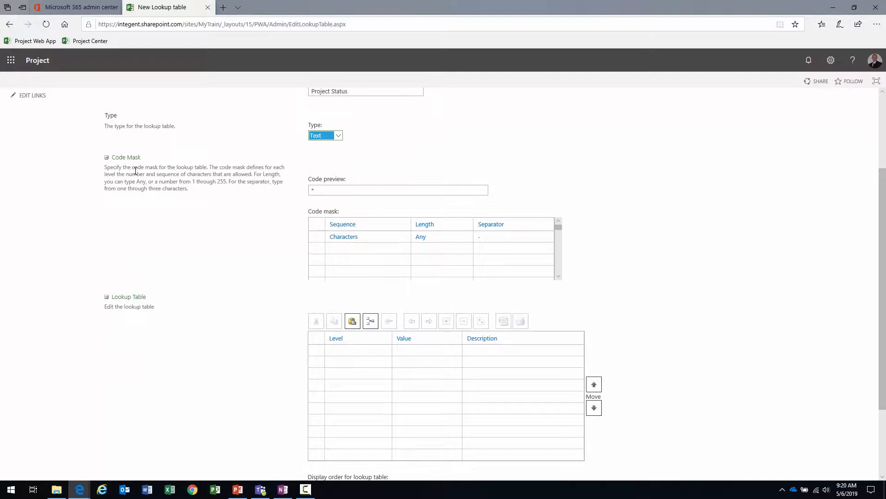
pyautogui.click(317, 238)
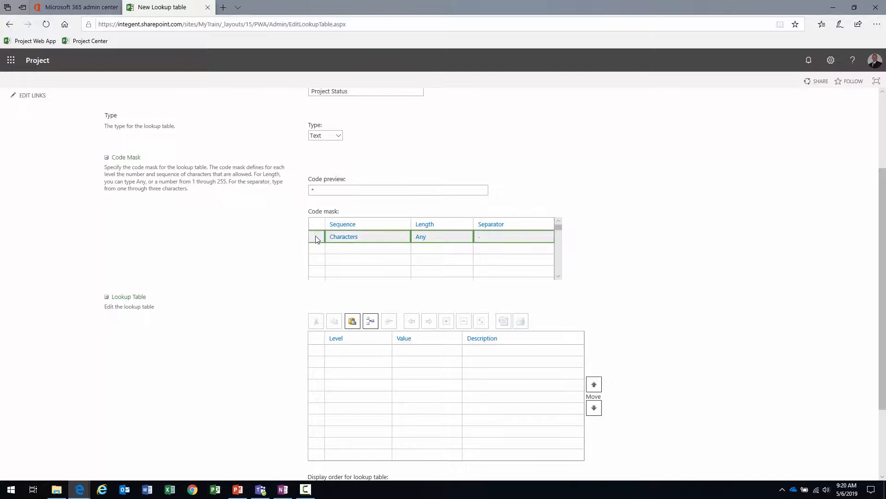
pyautogui.scroll(-3, 267, 257)
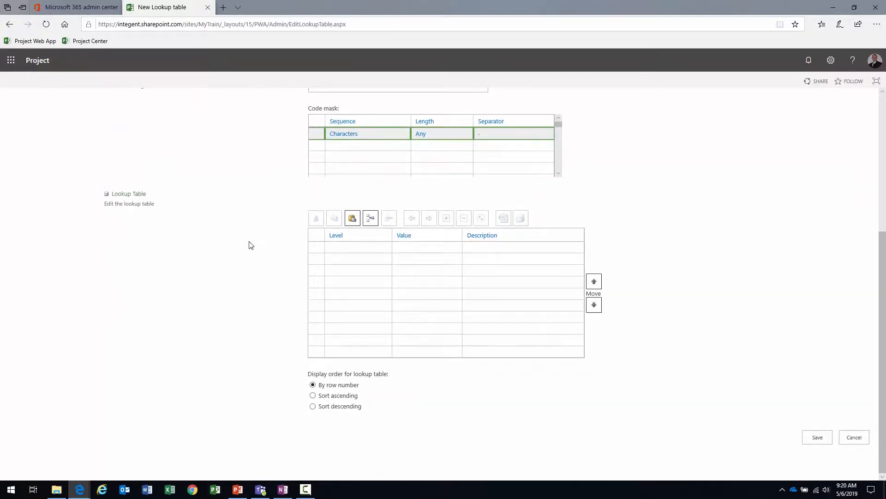
pyautogui.moveTo(171, 197); pyautogui.dragTo(110, 193)
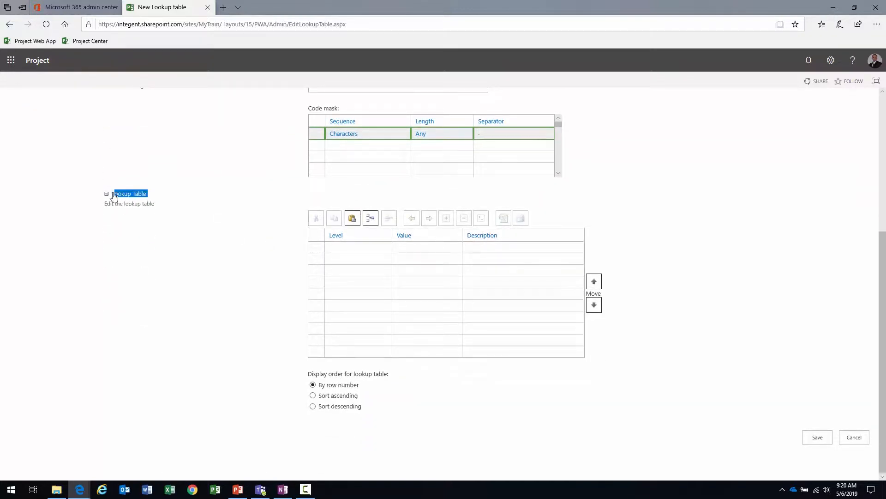
pyautogui.click(260, 227)
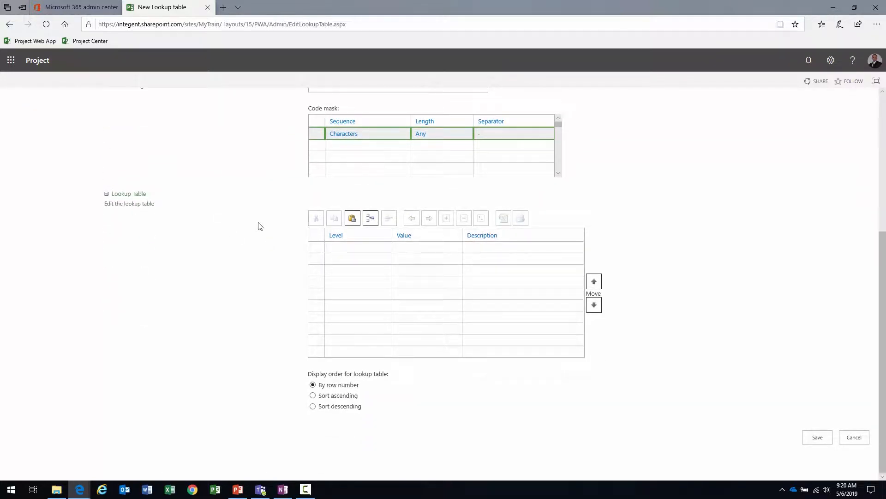
# Step: Enter "01 - Initiate" and "02 - Plan" as the first two values of the Project Status lookup table
pyautogui.click(429, 246)
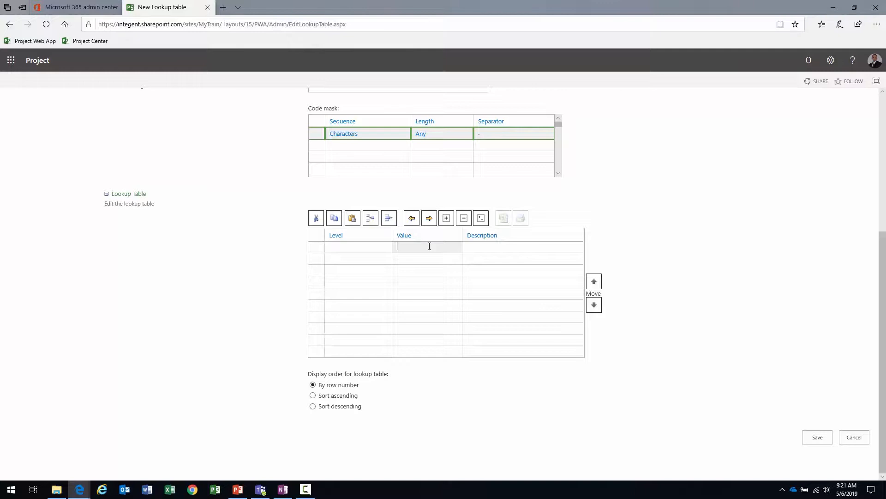
pyautogui.write('01 - Initiate')
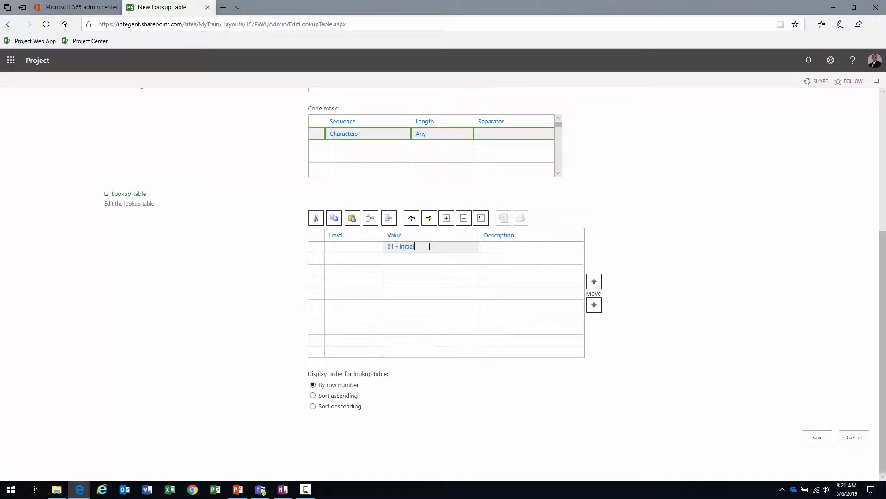
pyautogui.press('Return')
pyautogui.write("02 - Plan'")
pyautogui.press('Return')
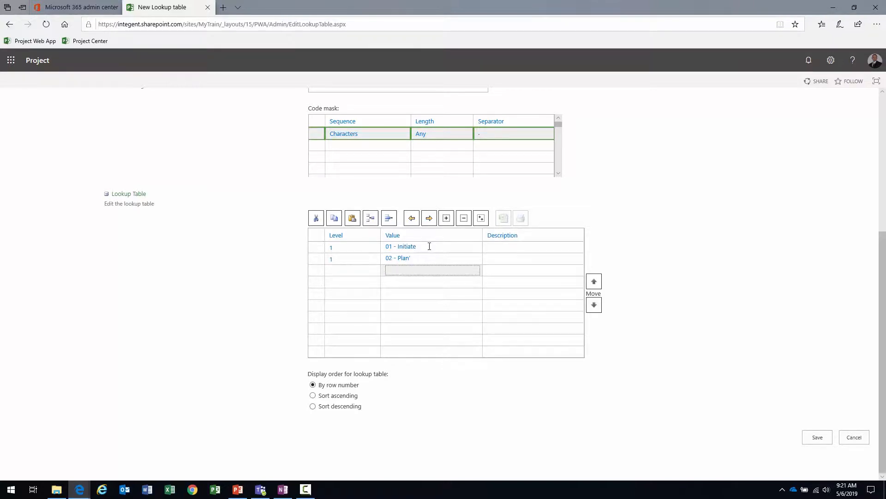
pyautogui.press('Tab')
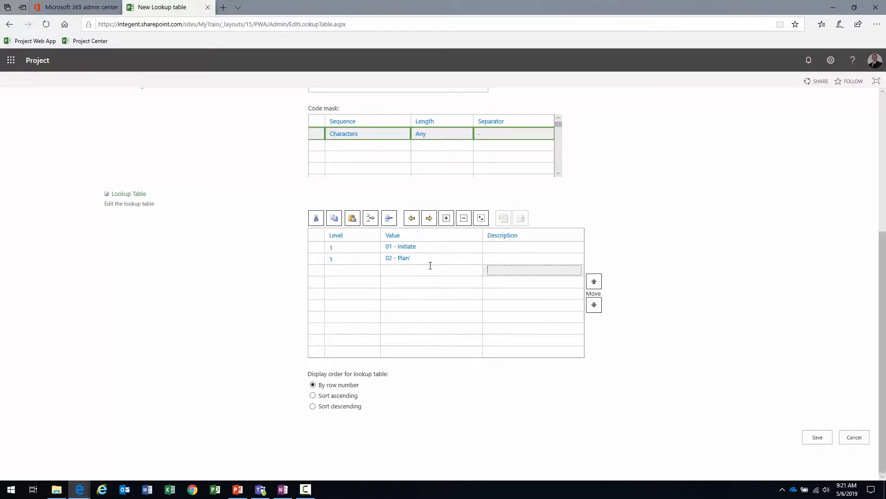
pyautogui.click(431, 260)
pyautogui.press('Return')
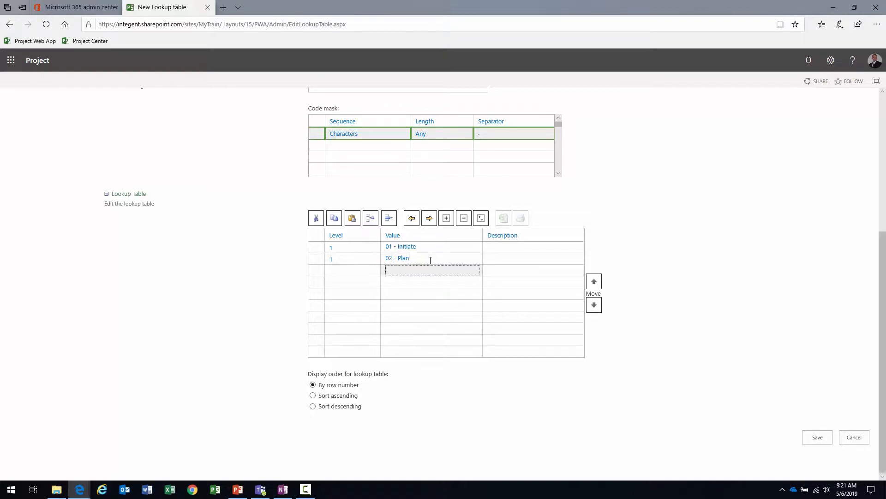
# Step: Add "03 - Execute" and "04 - Close" as the third and fourth lookup table values
pyautogui.write('03 - Execute')
pyautogui.press('Return')
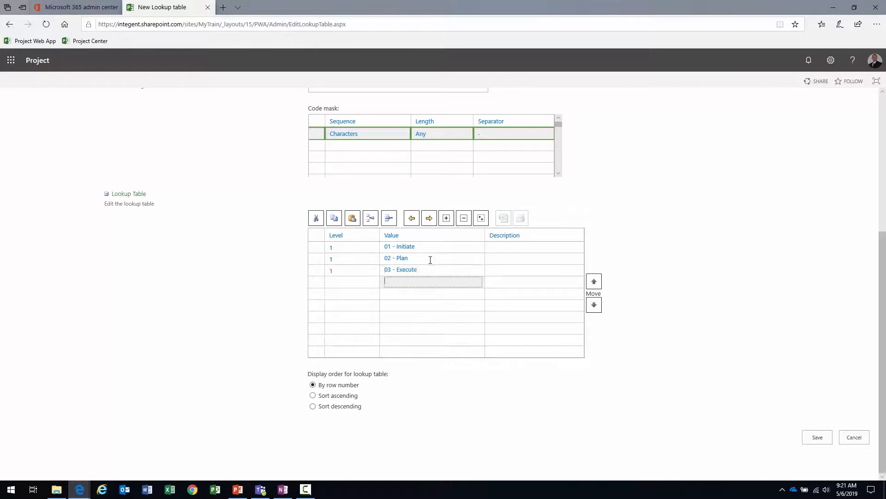
pyautogui.write('04 - Close')
pyautogui.click(372, 284)
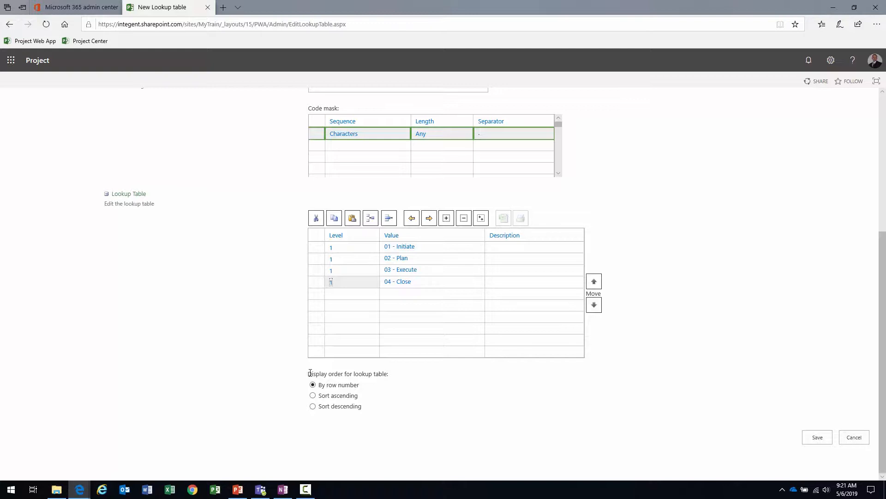
# Step: Set the lookup table's display order to Sort ascending and save the table
pyautogui.click(313, 396)
pyautogui.click(825, 439)
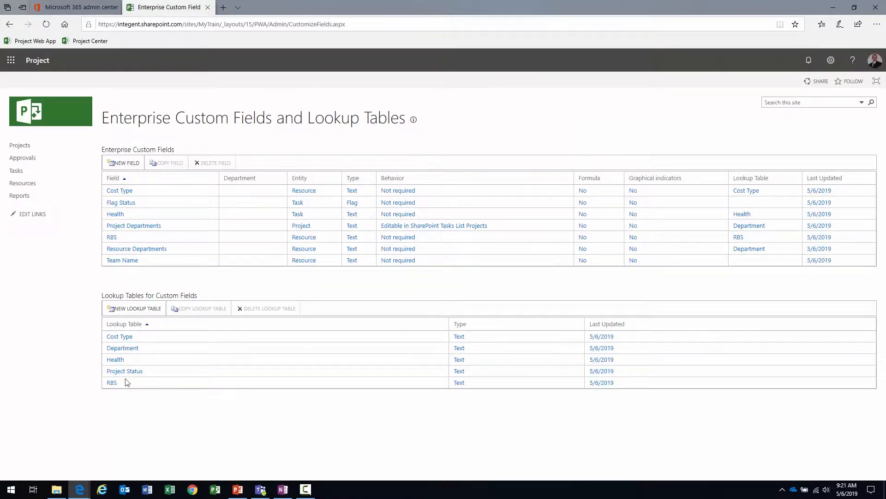
pyautogui.click(150, 372)
# Step: Start another lookup table named "Indicators" and enter "_Unset" as its first value
pyautogui.click(134, 308)
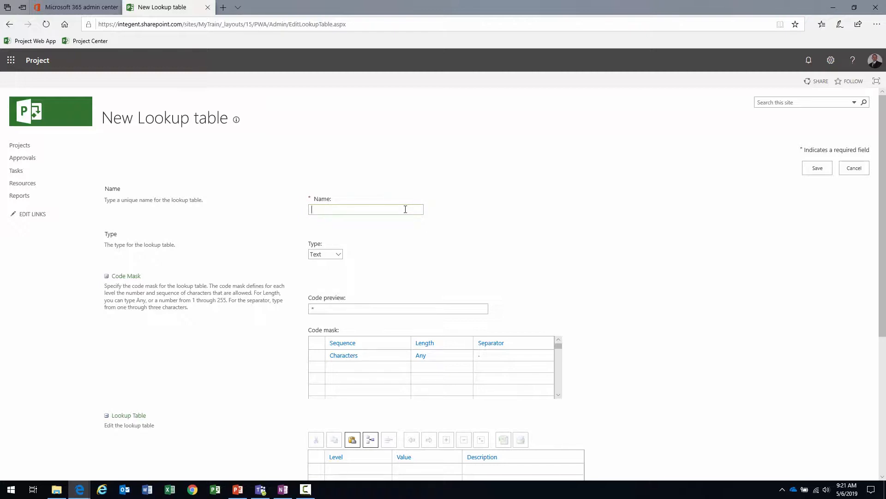
pyautogui.write('icators')
pyautogui.scroll(-4, 540, 224)
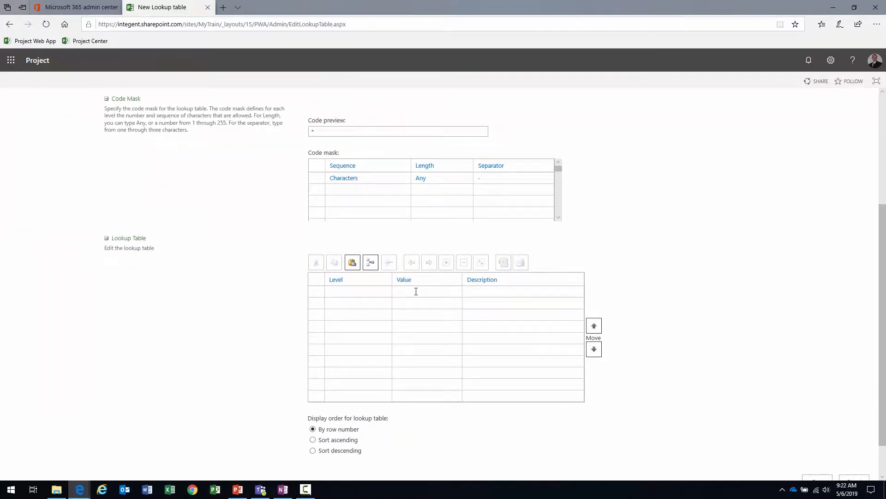
pyautogui.click(416, 291)
pyautogui.write('_Unsewt')
pyautogui.press('BackSpace')
pyautogui.press('BackSpace')
pyautogui.write('t')
pyautogui.press('Return')
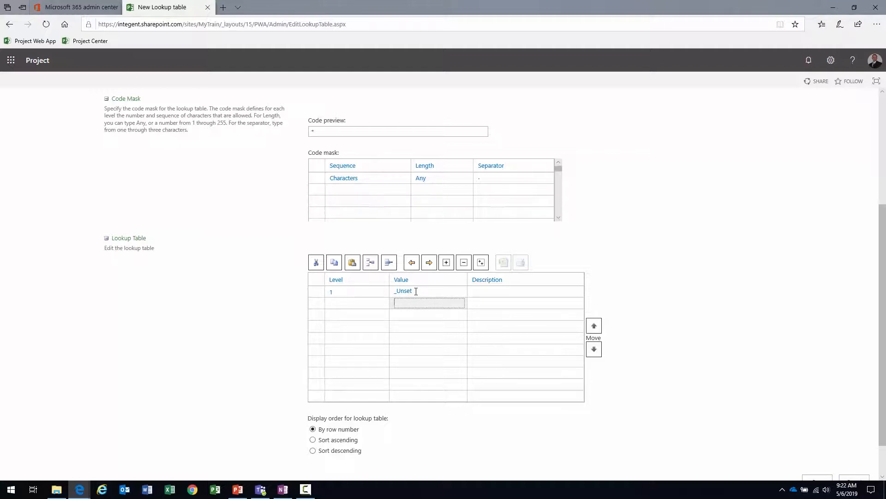
# Step: Add the values High, Medium and Low to the Indicators lookup table and save it
pyautogui.write('High')
pyautogui.press('Return')
pyautogui.write('Medium')
pyautogui.press('Return')
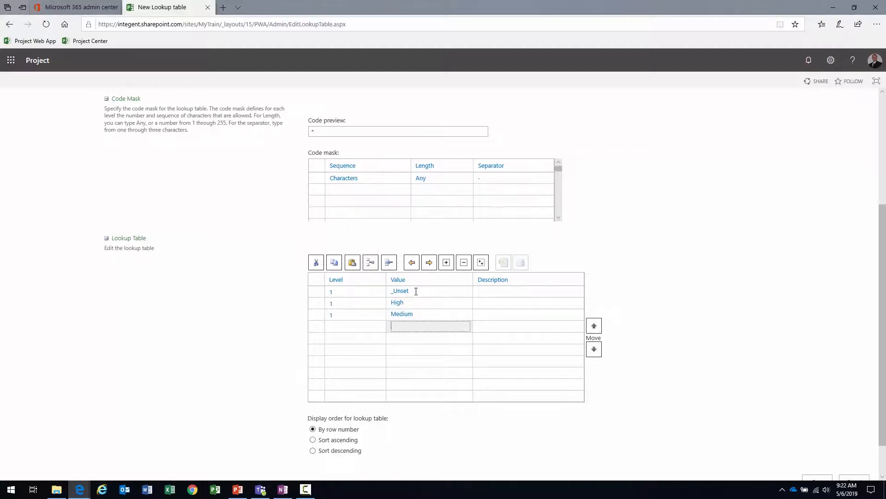
pyautogui.click(462, 314)
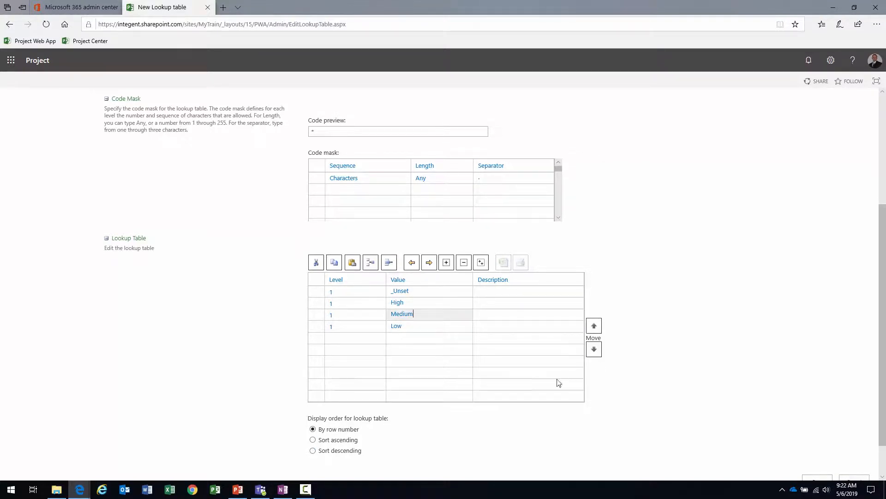
pyautogui.scroll(4, 550, 380)
pyautogui.click(819, 168)
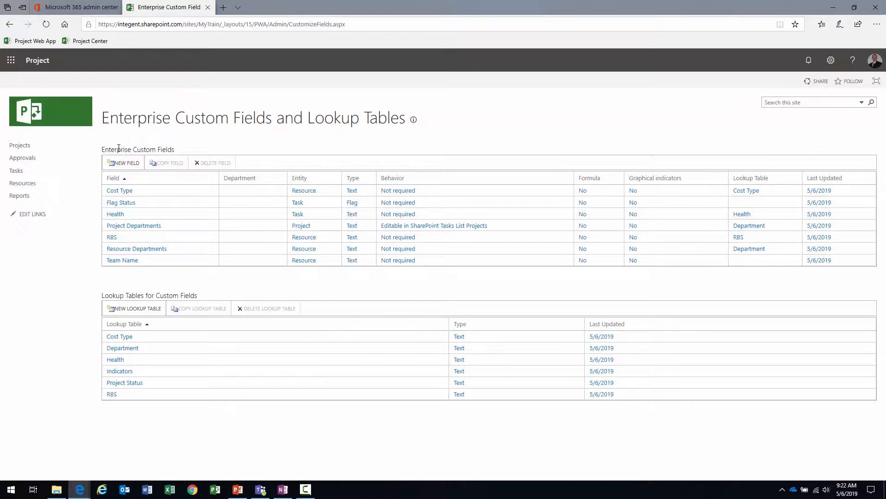
# Step: Start a new enterprise custom field and name it "Project Status"
pyautogui.click(129, 164)
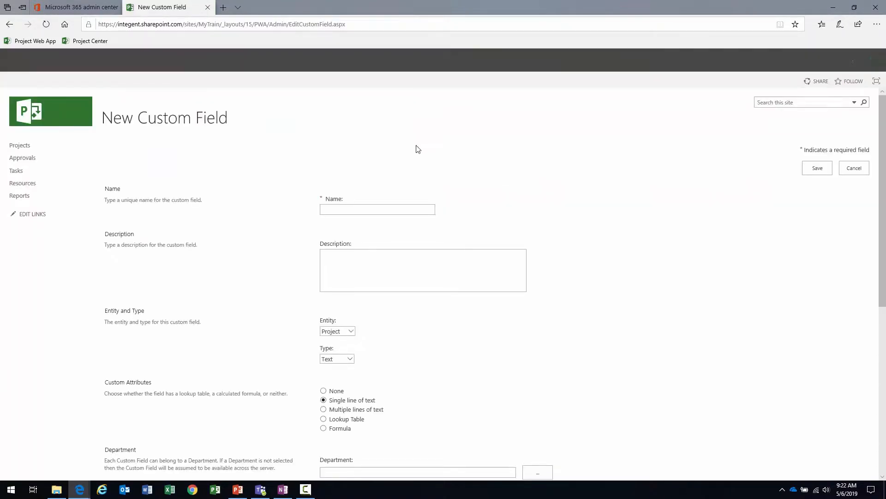
pyautogui.write('Project Status')
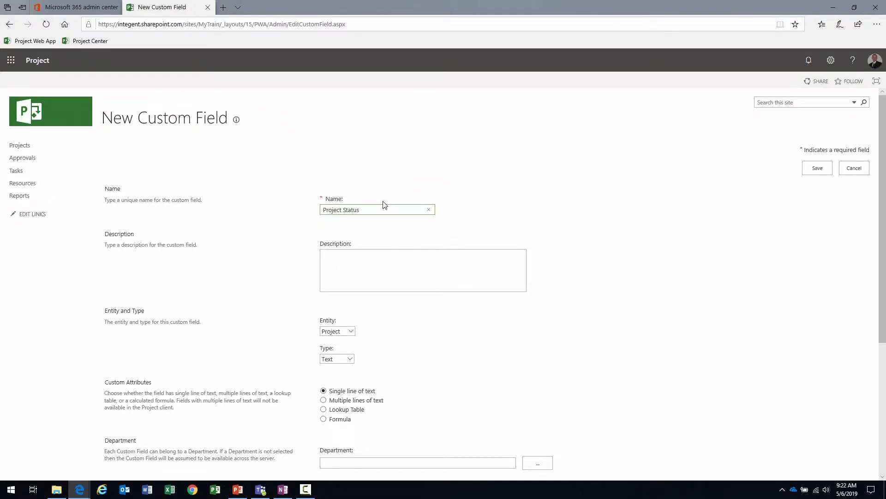
pyautogui.scroll(-3, 388, 204)
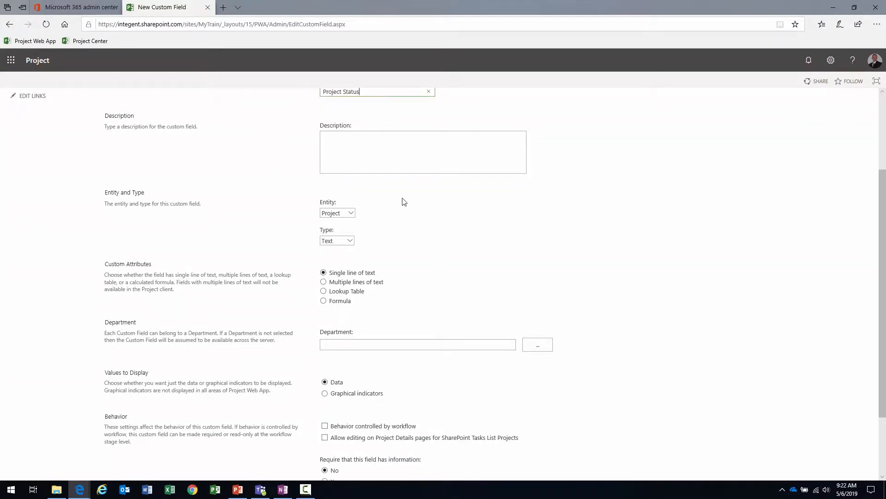
pyautogui.scroll(2, 276, 310)
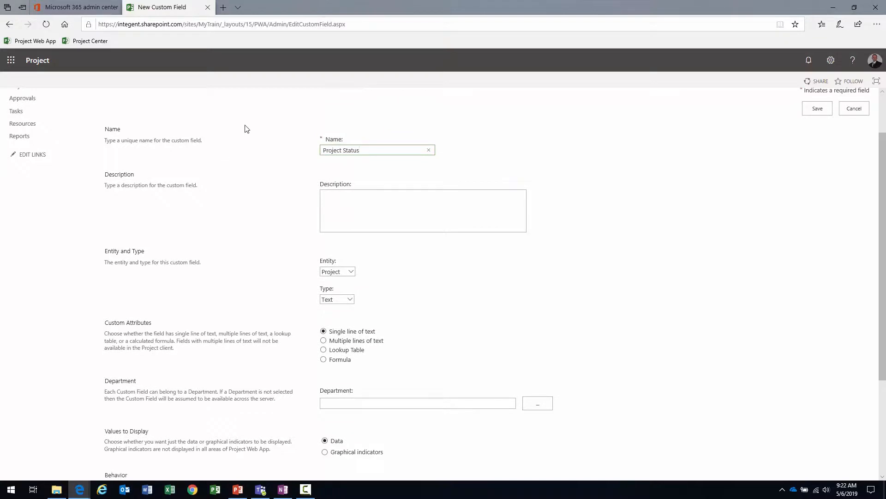
pyautogui.doubleClick(119, 175)
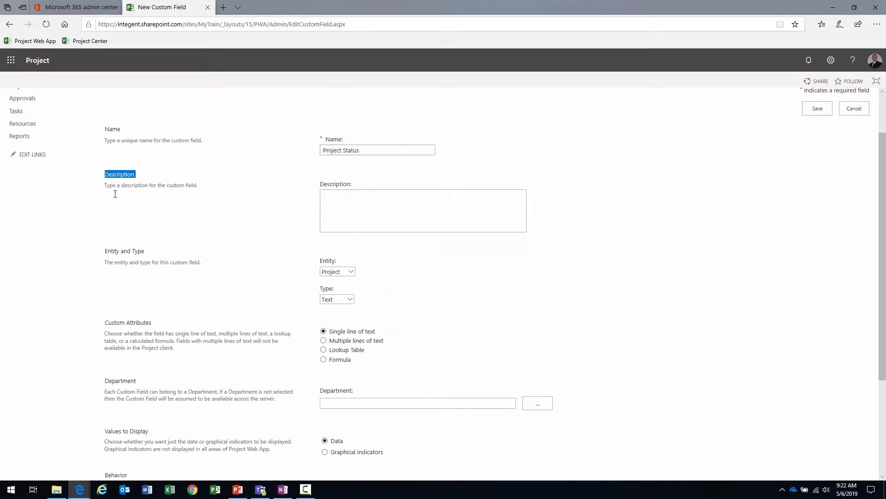
pyautogui.moveTo(151, 258); pyautogui.dragTo(106, 255)
# Step: Set the field's custom attribute to Lookup Table, using the Project Status table
pyautogui.scroll(-3, 245, 271)
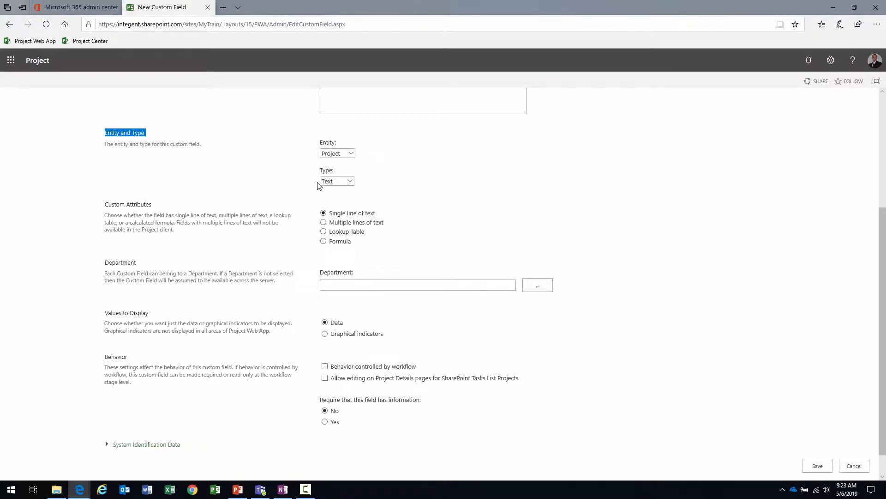
pyautogui.click(323, 232)
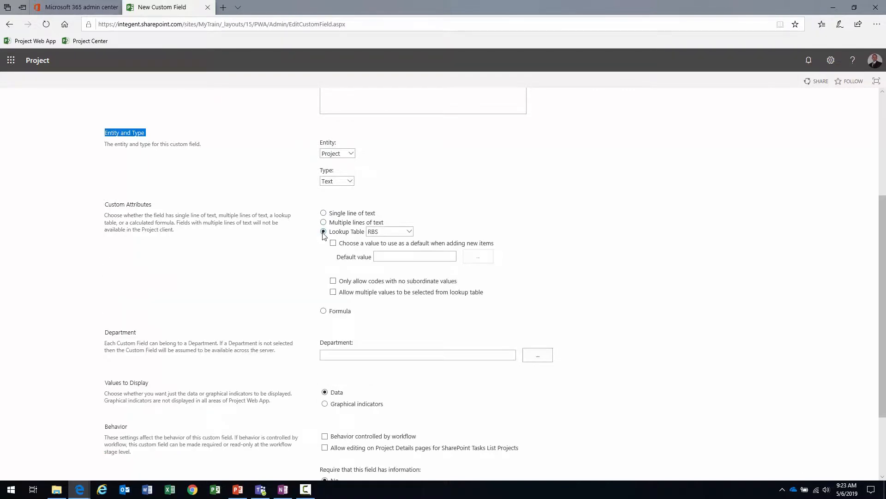
pyautogui.click(396, 231)
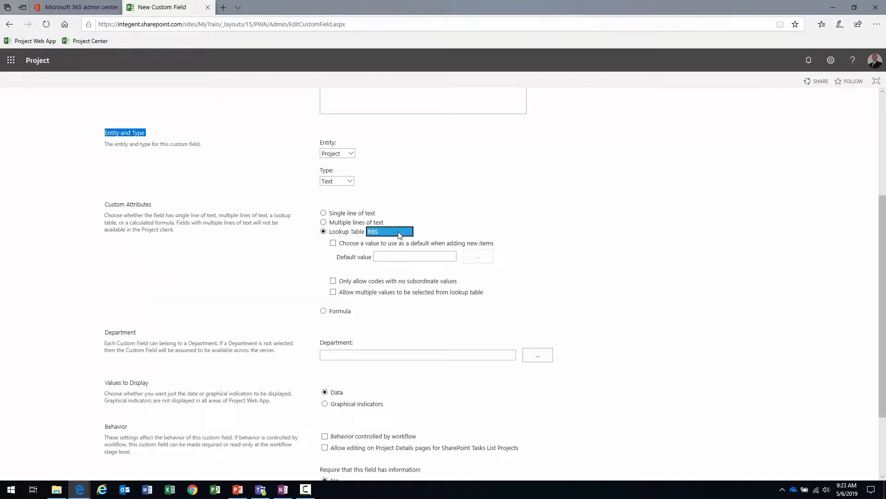
pyautogui.click(395, 223)
# Step: Enable a default value for new items and set it to "01 - Initiate"
pyautogui.click(333, 242)
pyautogui.click(486, 256)
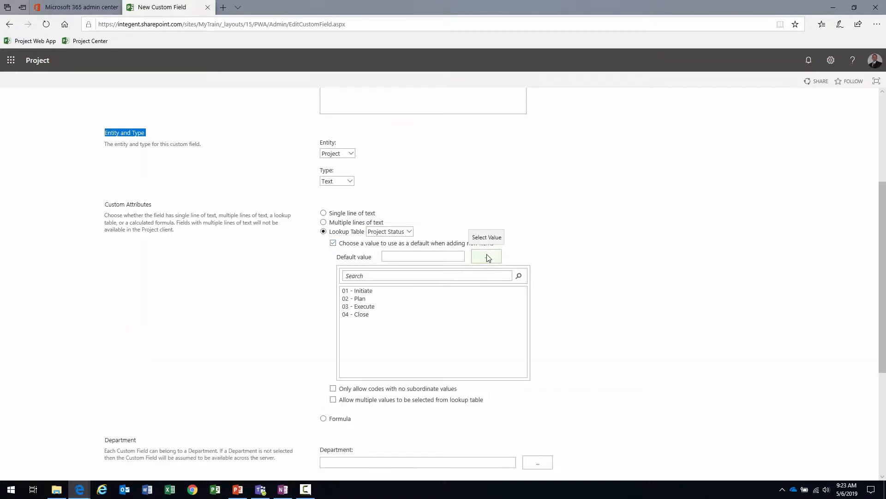
pyautogui.click(364, 291)
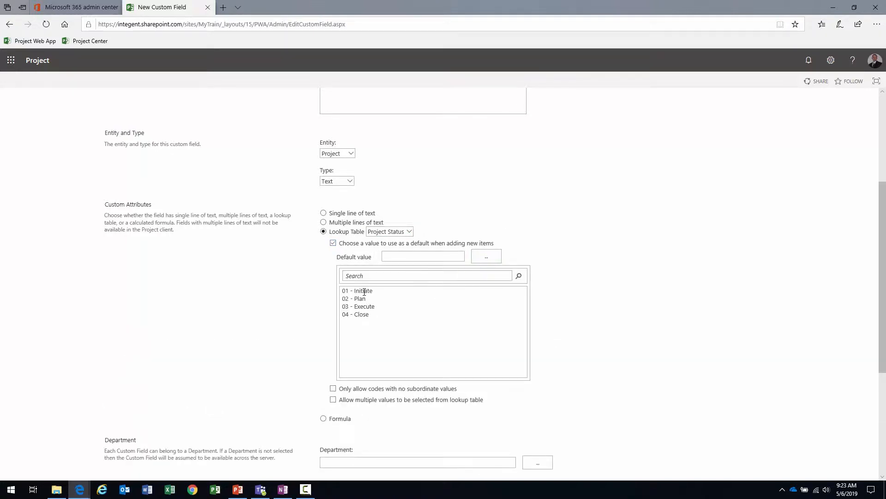
pyautogui.click(364, 292)
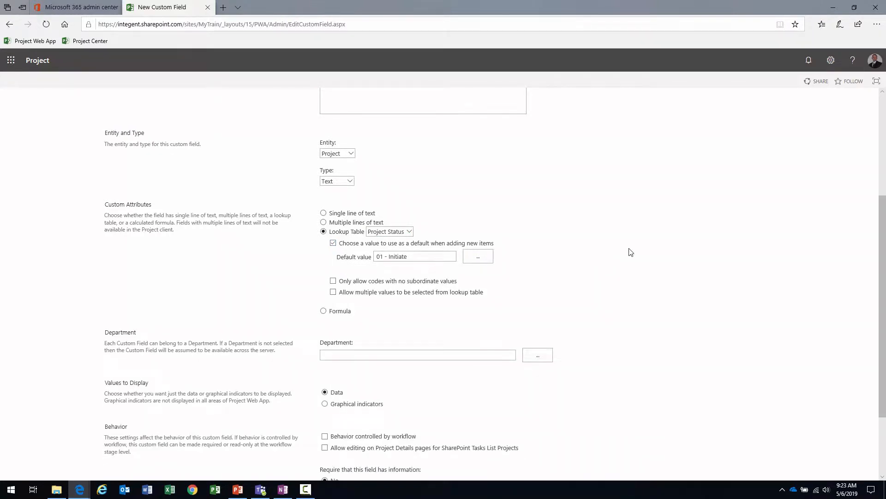
# Step: Set the requirement for the field to have information to No and save the Project Status field
pyautogui.scroll(-3, 594, 260)
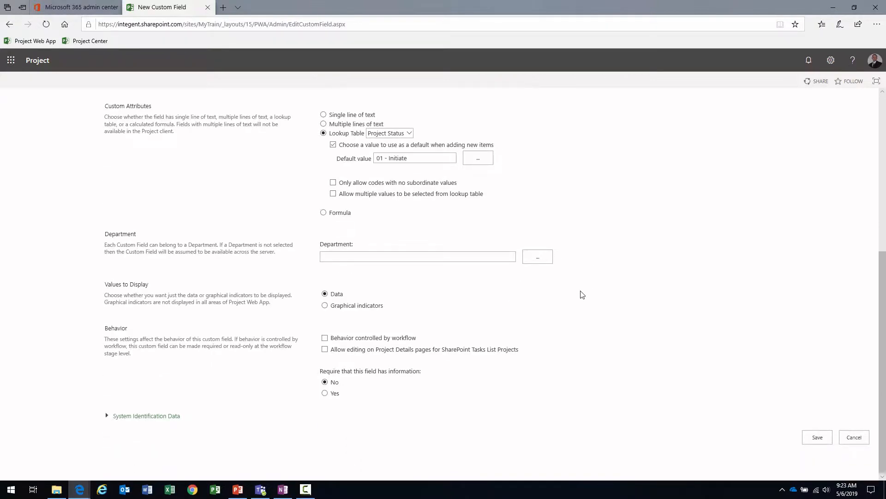
pyautogui.click(324, 393)
pyautogui.click(325, 383)
pyautogui.click(820, 439)
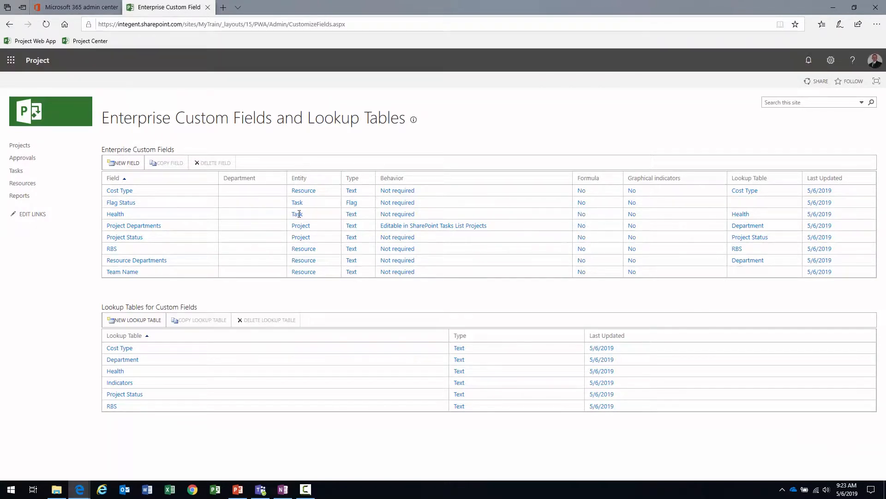
# Step: Start a new enterprise custom field and name it "Project Health"
pyautogui.click(124, 164)
pyautogui.click(375, 213)
pyautogui.write('Project ')
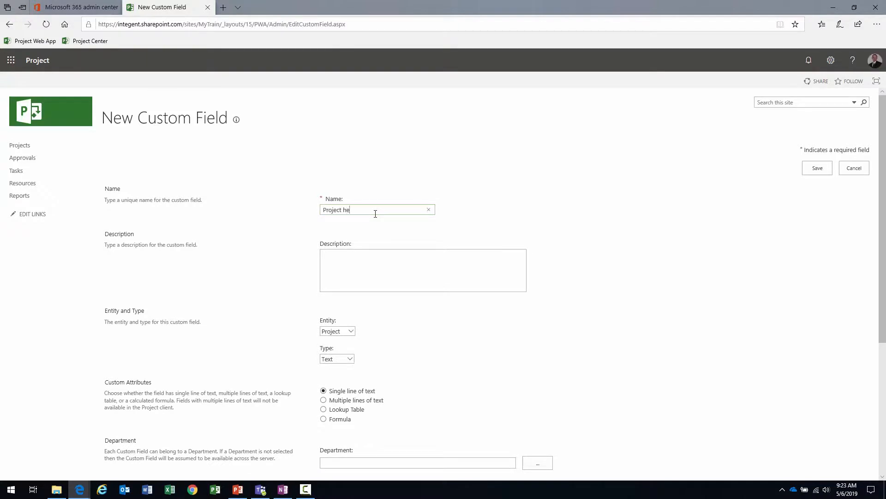
pyautogui.write('Health')
# Step: Set the Project Health field's custom attribute to Lookup Table, using the Indicators table
pyautogui.scroll(-2, 376, 213)
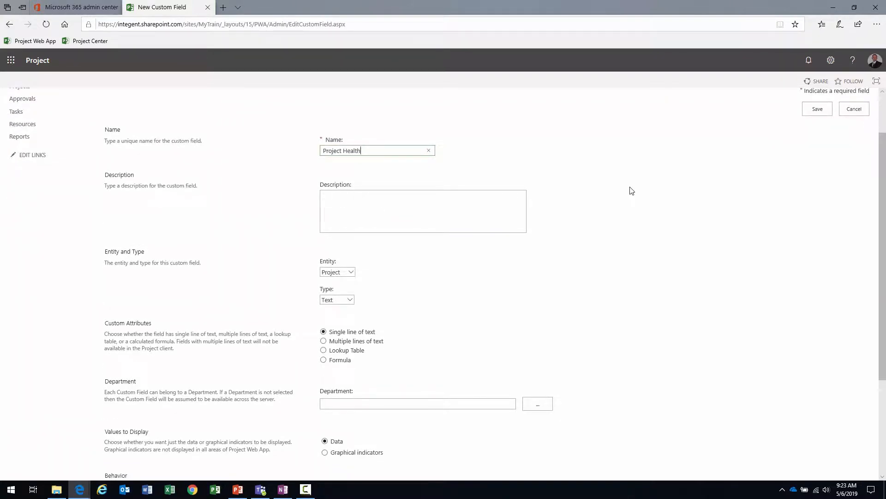
pyautogui.scroll(-2, 632, 191)
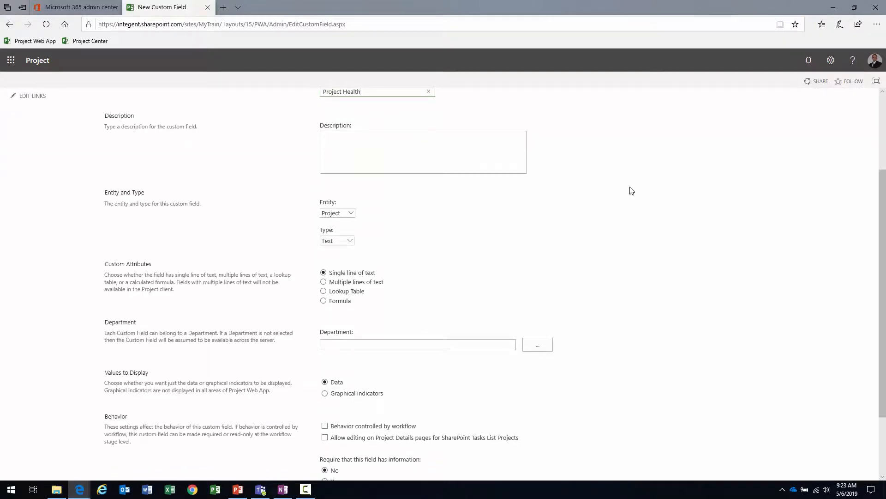
pyautogui.scroll(2, 631, 190)
pyautogui.scroll(-2, 631, 191)
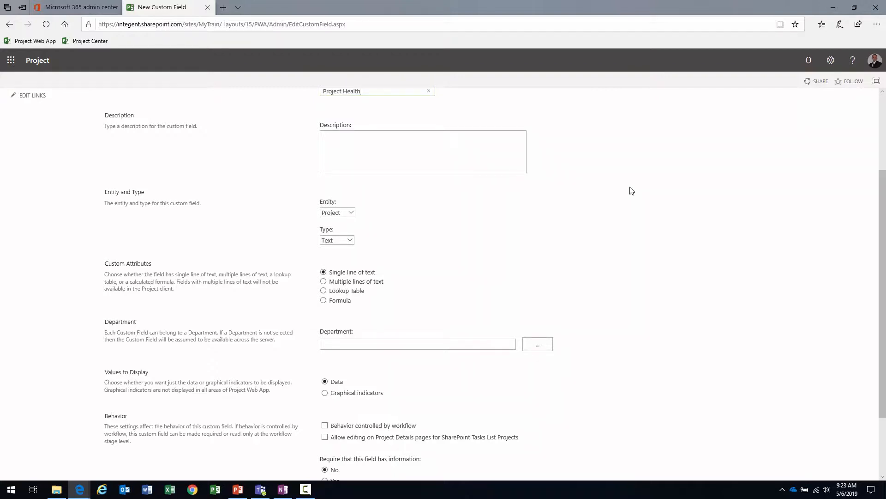
pyautogui.scroll(-2, 632, 190)
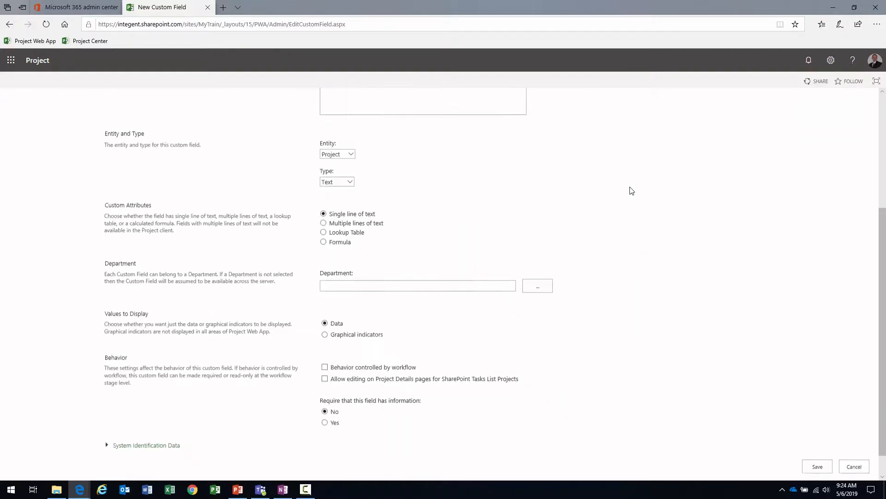
pyautogui.click(327, 232)
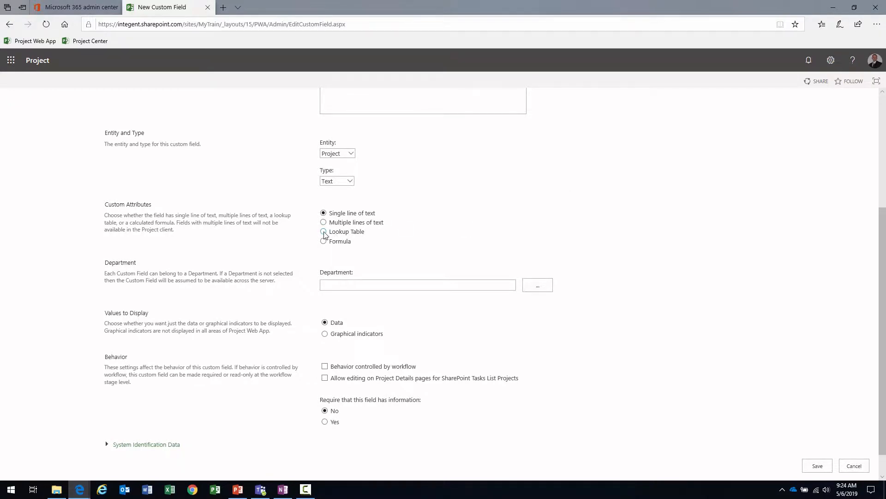
pyautogui.click(404, 234)
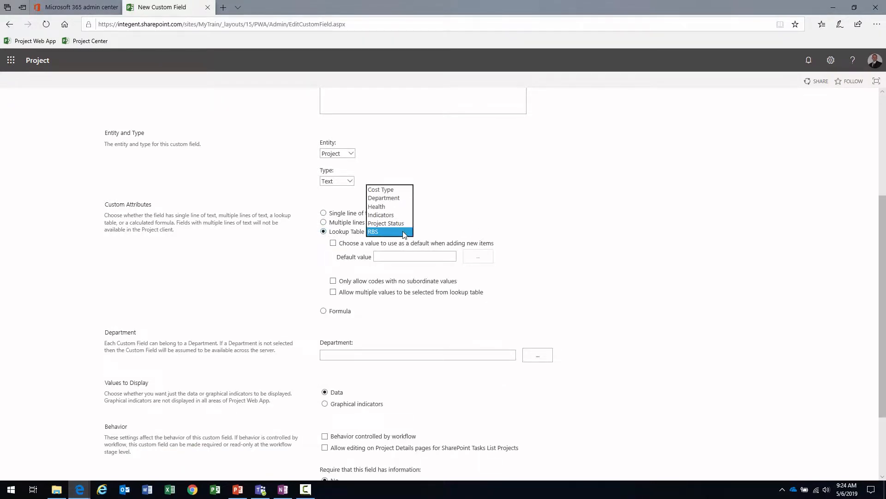
pyautogui.click(391, 219)
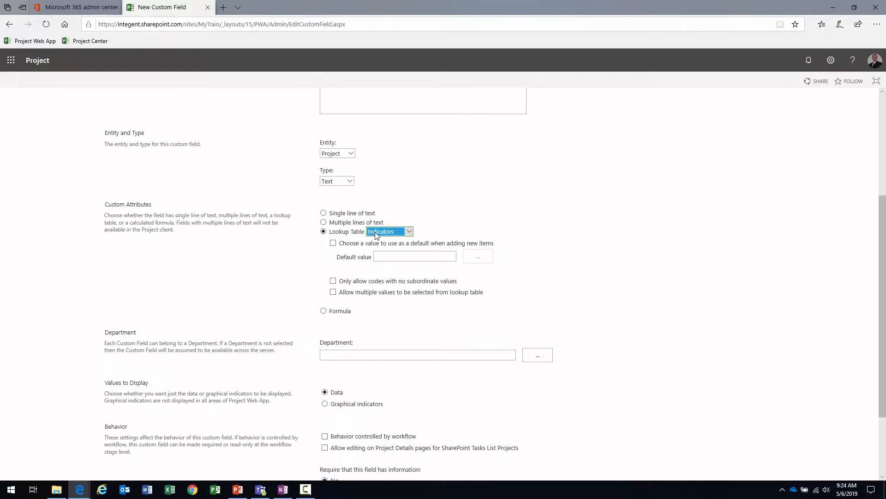
# Step: Enable a default value for new items on the Project Health field and set it to "_Unset"
pyautogui.click(333, 243)
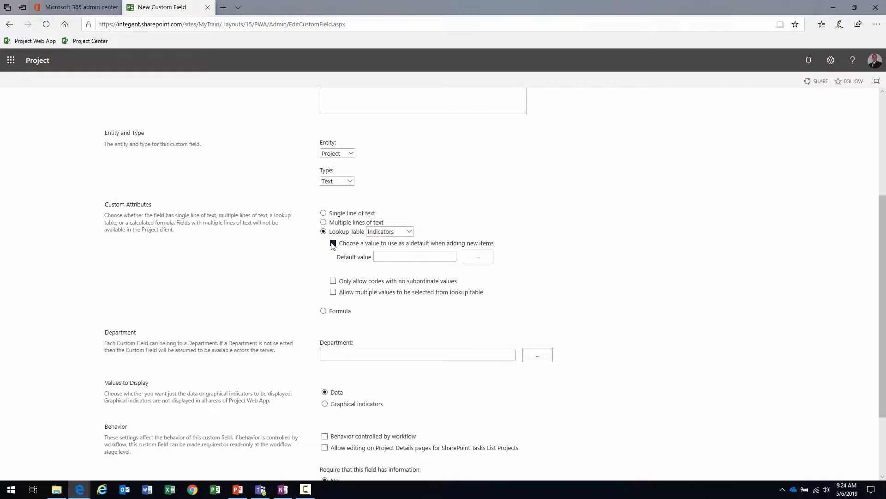
pyautogui.click(478, 257)
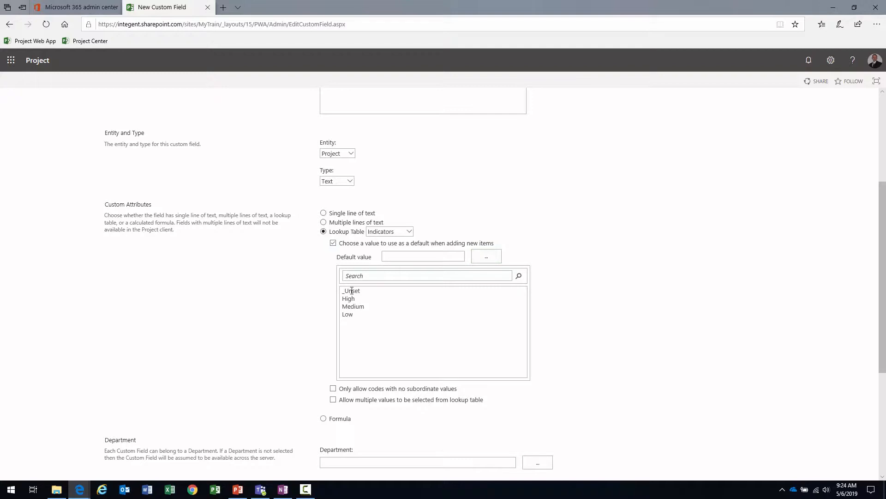
pyautogui.click(352, 291)
# Step: Switch the Project Health field's values to display from data to graphical indicators
pyautogui.scroll(-3, 651, 265)
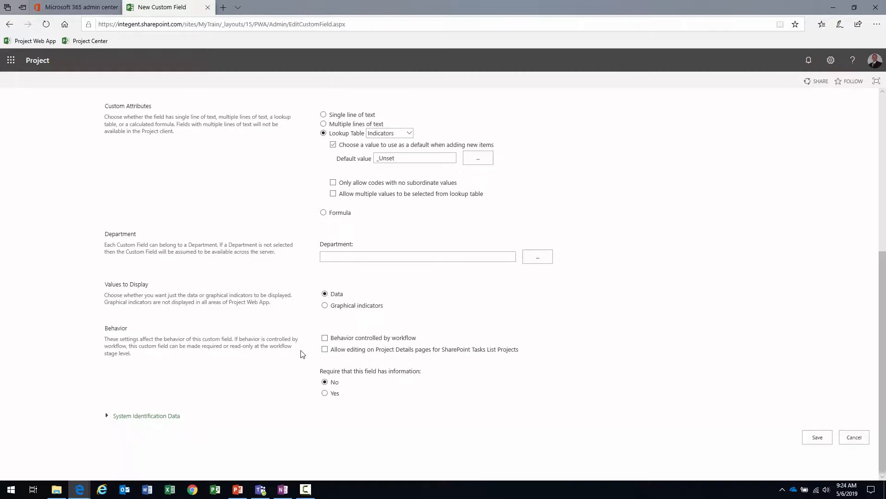
pyautogui.moveTo(155, 283); pyautogui.dragTo(94, 283)
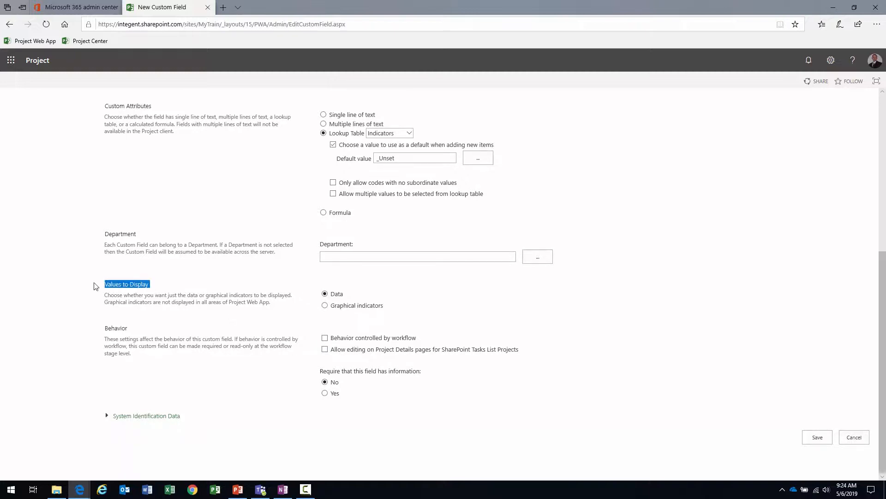
pyautogui.click(333, 306)
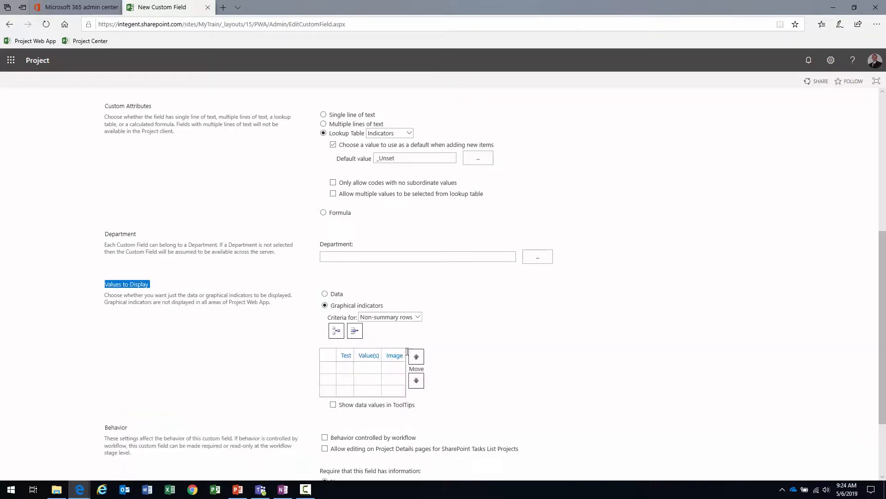
# Step: Set the test to "equals" in the three indicator criteria rows and in a fourth inserted row
pyautogui.scroll(-2, 587, 320)
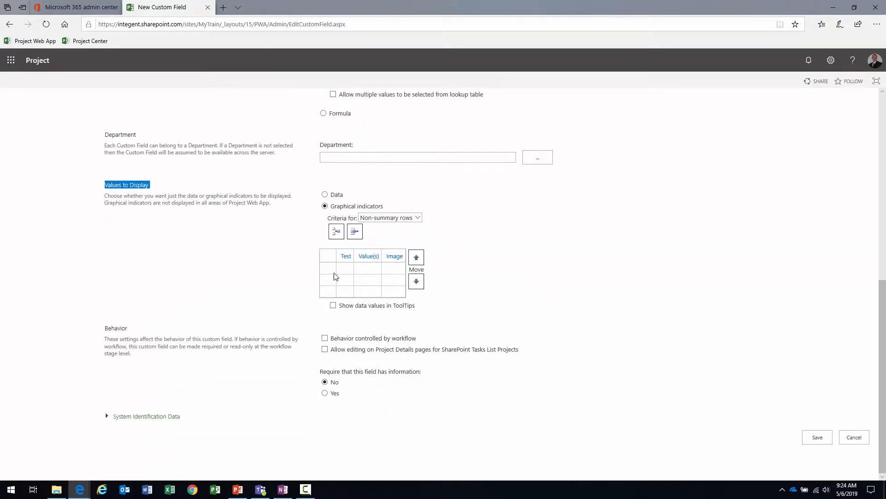
pyautogui.click(350, 272)
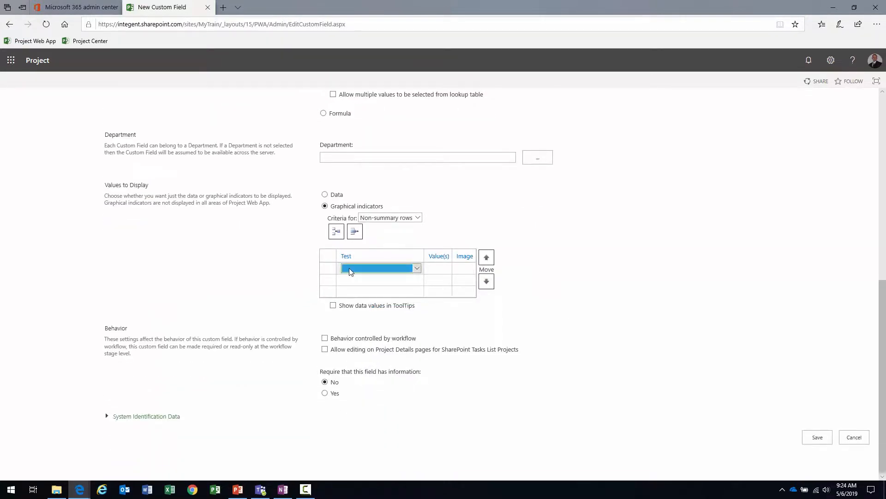
pyautogui.click(350, 271)
pyautogui.click(352, 275)
pyautogui.click(349, 282)
pyautogui.click(349, 292)
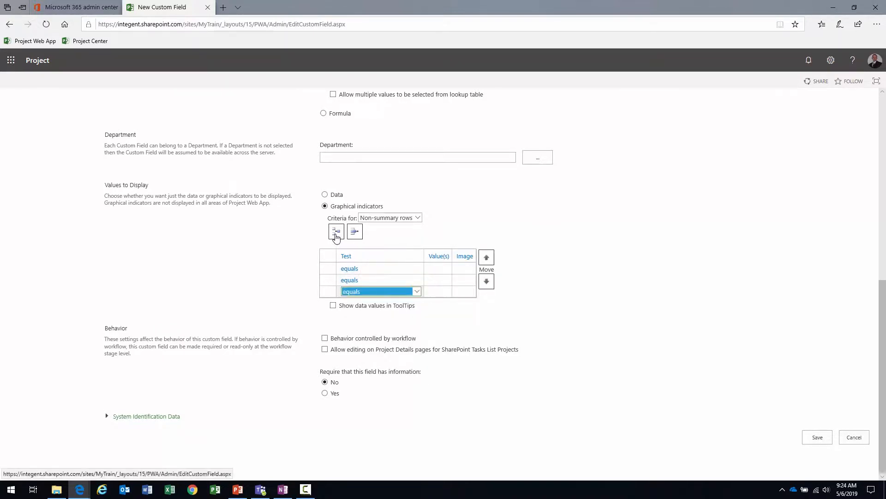
pyautogui.click(336, 236)
pyautogui.click(351, 303)
# Step: Enter the values _Unset, High, Medium and Low in the four criteria rows of the Project Health field
pyautogui.click(441, 270)
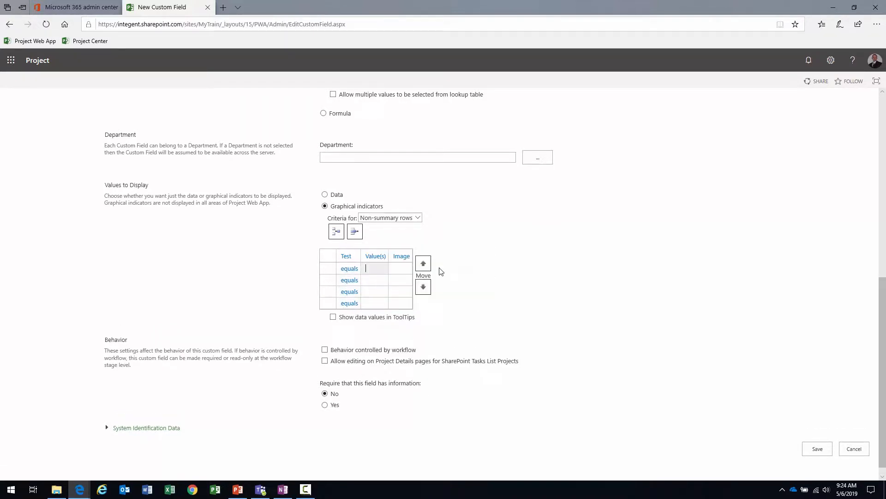
pyautogui.write('_Unset')
pyautogui.press('Return')
pyautogui.write('High')
pyautogui.press('Return')
pyautogui.write('Medium')
pyautogui.press('Return')
pyautogui.write('Low')
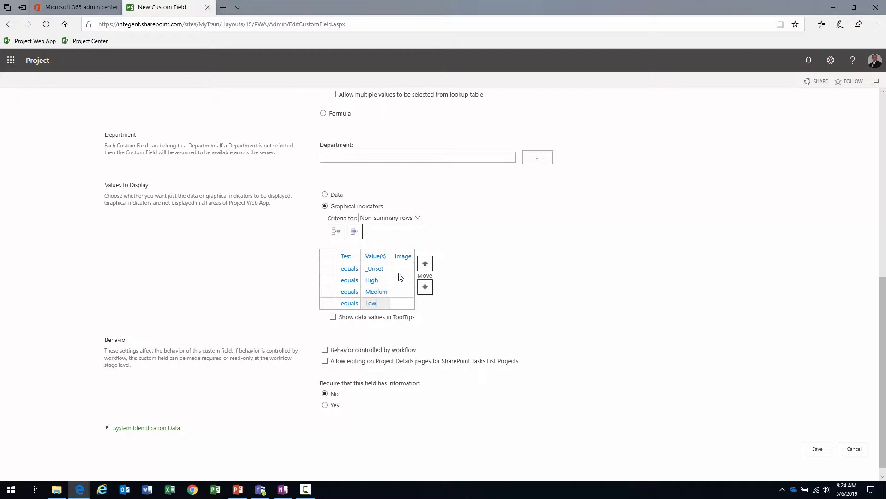
# Step: Assign the small outlined bar image to the _Unset row of the Project Health indicators
pyautogui.click(402, 269)
pyautogui.scroll(-5, 416, 310)
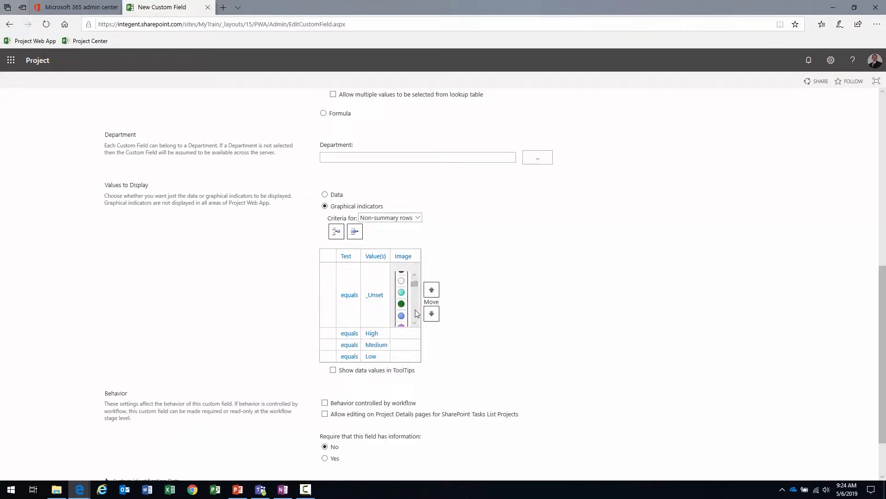
pyautogui.click(415, 310)
pyautogui.click(415, 310)
pyautogui.click(403, 306)
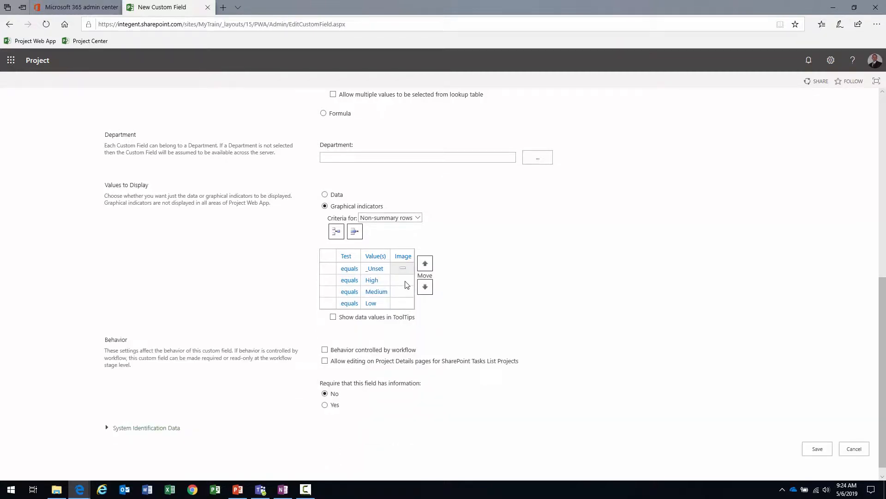
# Step: Assign a red circle to High, yellow to Medium and green to Low, and save the Project Health field
pyautogui.click(406, 281)
pyautogui.click(405, 323)
pyautogui.click(402, 292)
pyautogui.click(404, 330)
pyautogui.click(403, 303)
pyautogui.click(404, 329)
pyautogui.click(816, 446)
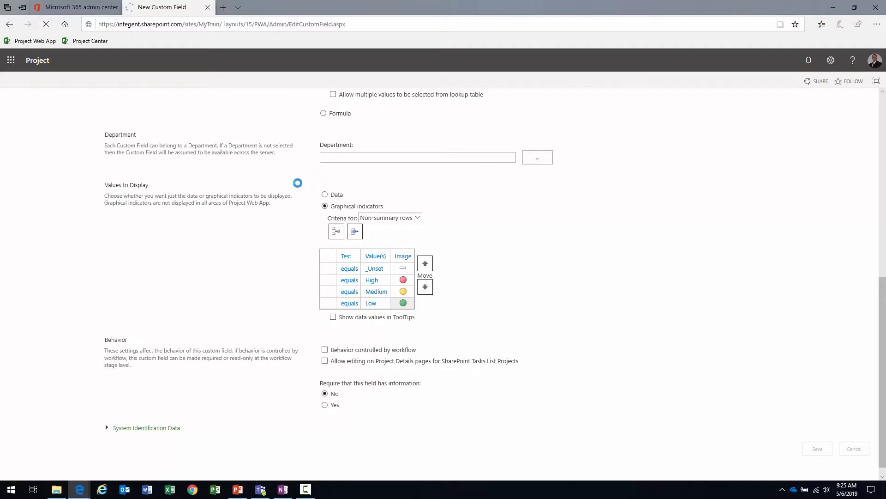
# Step: Start a new enterprise custom field named "Project Cost" and set its custom attribute to Lookup Table
pyautogui.click(124, 164)
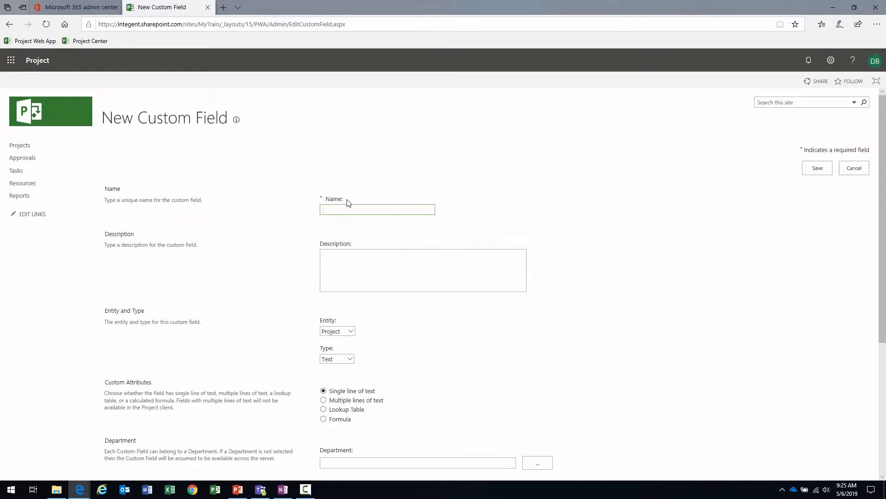
pyautogui.write('ct Cost')
pyautogui.scroll(-4, 341, 222)
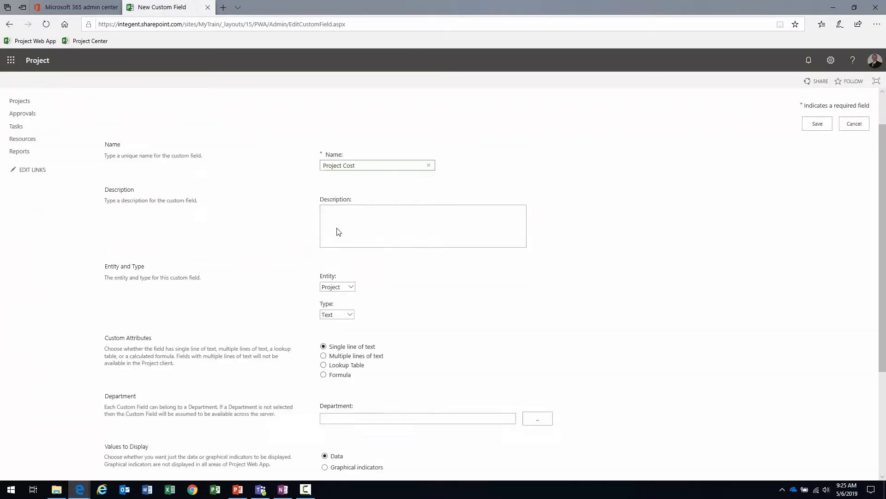
pyautogui.click(323, 226)
pyautogui.scroll(-1, 342, 233)
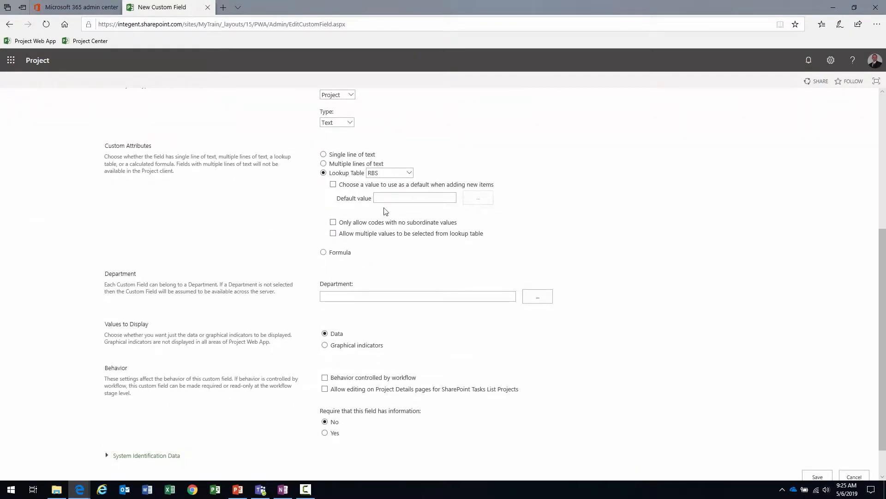
# Step: Use the Indicators lookup table for Project Cost and set the default value for new items to "_Unset"
pyautogui.click(333, 184)
pyautogui.click(481, 198)
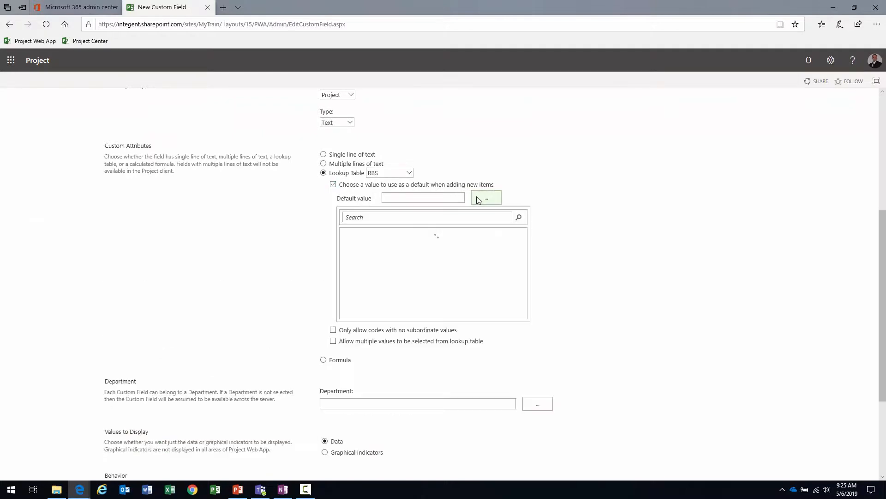
pyautogui.click(401, 173)
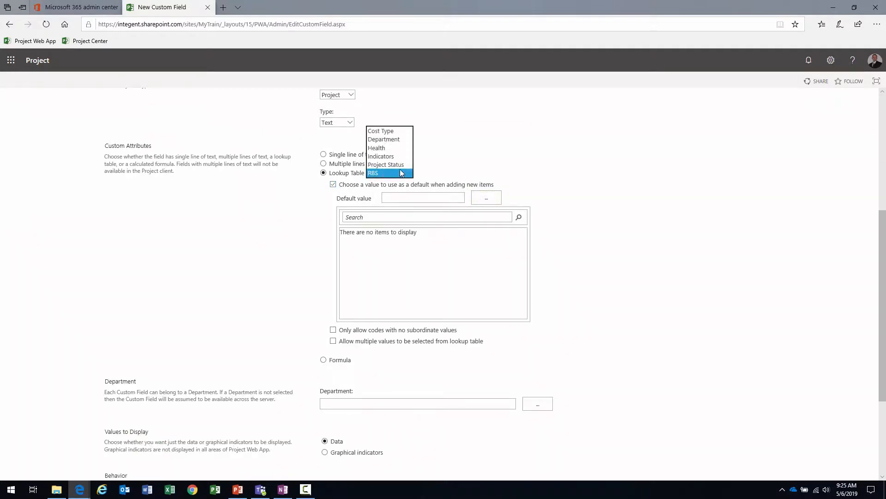
pyautogui.click(385, 156)
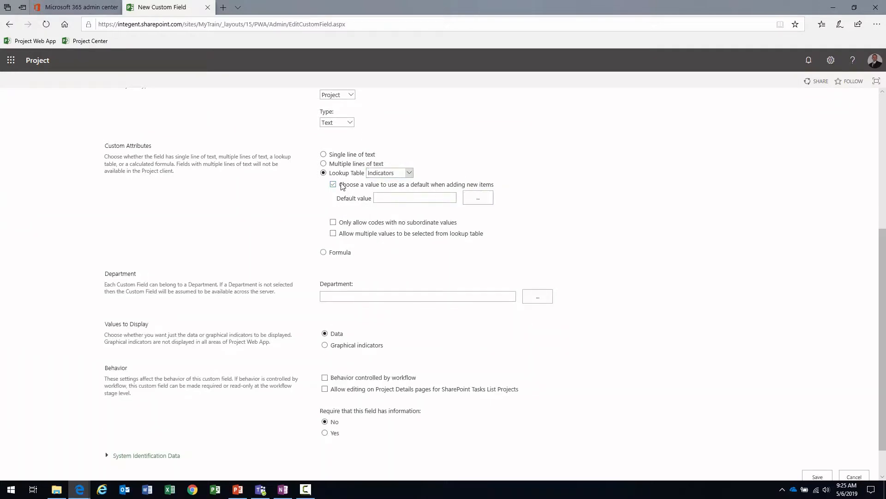
pyautogui.click(479, 198)
pyautogui.click(356, 231)
# Step: Display Project Cost as graphical indicators and set up four criteria rows, including one inserted, with the "equals" test
pyautogui.scroll(-1, 657, 216)
pyautogui.click(338, 306)
pyautogui.click(336, 331)
pyautogui.scroll(-2, 350, 317)
pyautogui.click(348, 259)
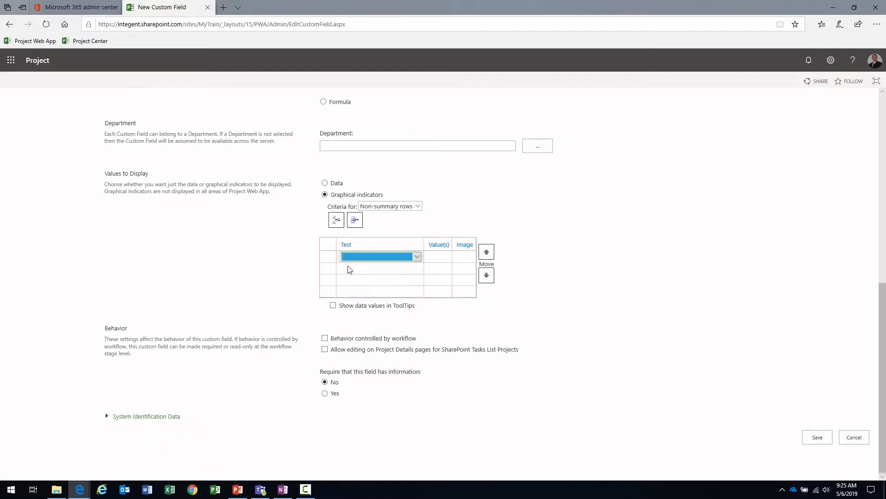
pyautogui.click(355, 257)
pyautogui.click(356, 268)
pyautogui.click(358, 280)
pyautogui.click(360, 290)
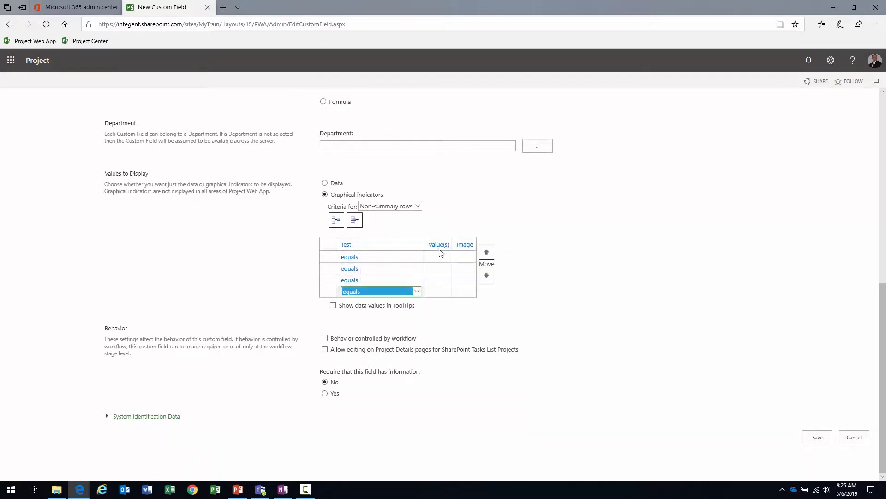
# Step: Enter the values _Unset, High, Medium and Low in the four criteria rows of the Project Cost field
pyautogui.click(439, 261)
pyautogui.write('_Unset')
pyautogui.press('Return')
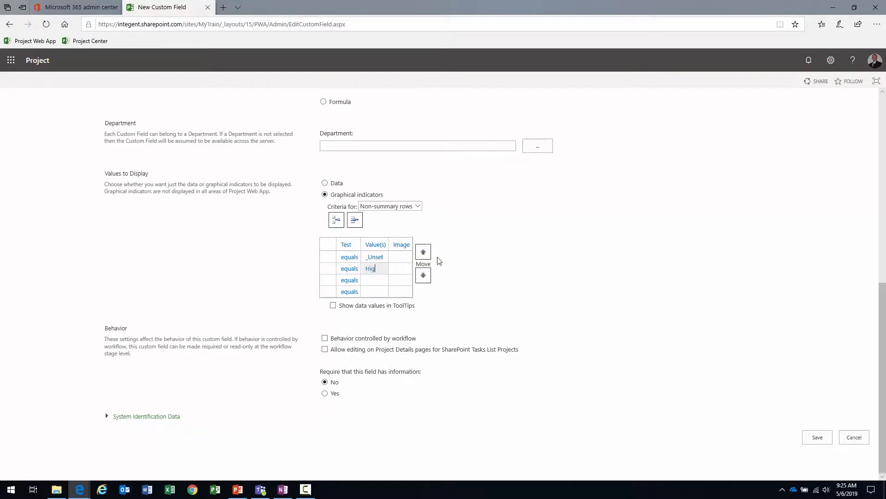
pyautogui.press('Return')
pyautogui.write('Medium')
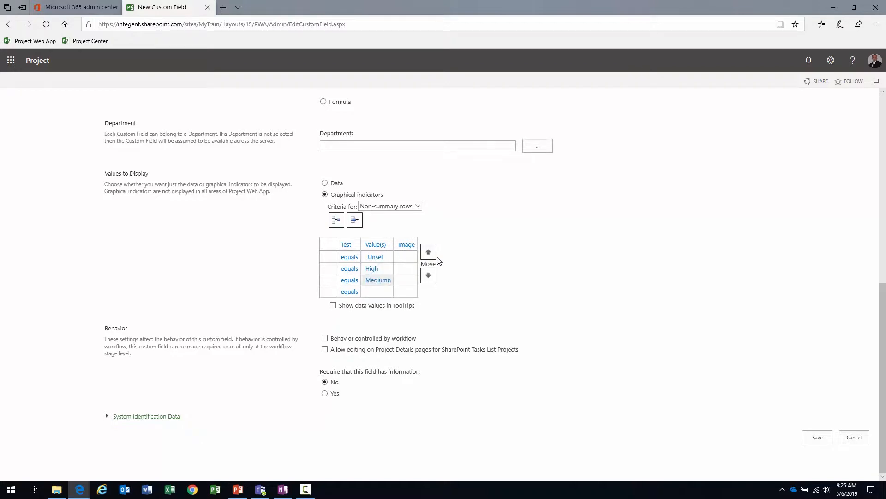
pyautogui.press('Return')
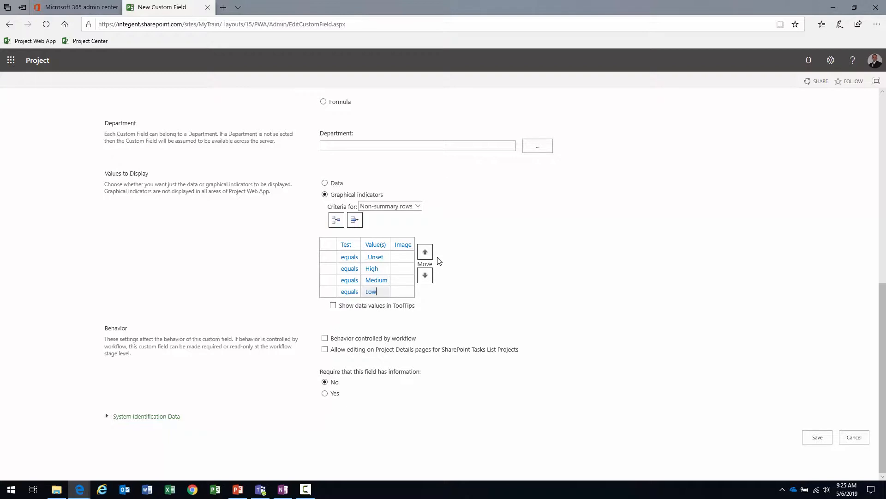
# Step: Assign the white minus icon to _Unset, red to High, yellow to Medium and green to Low, and save the Project Cost field
pyautogui.click(401, 259)
pyautogui.scroll(-3, 417, 300)
pyautogui.scroll(-5, 415, 300)
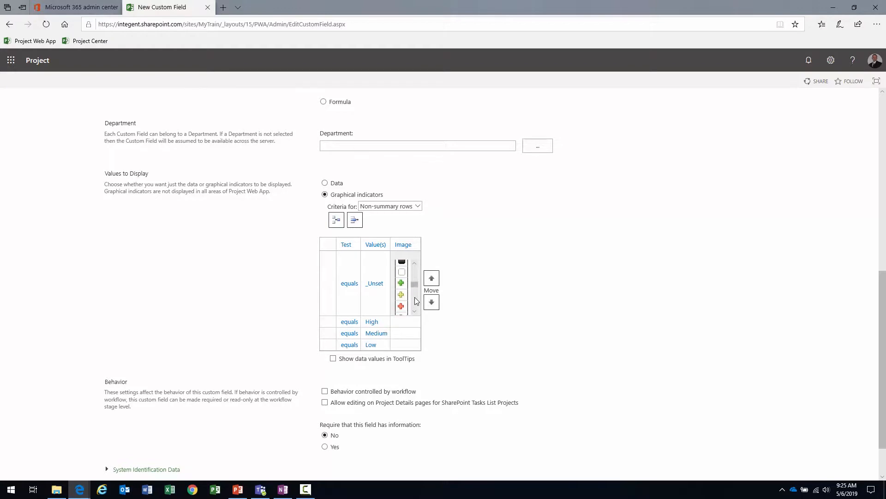
pyautogui.click(402, 295)
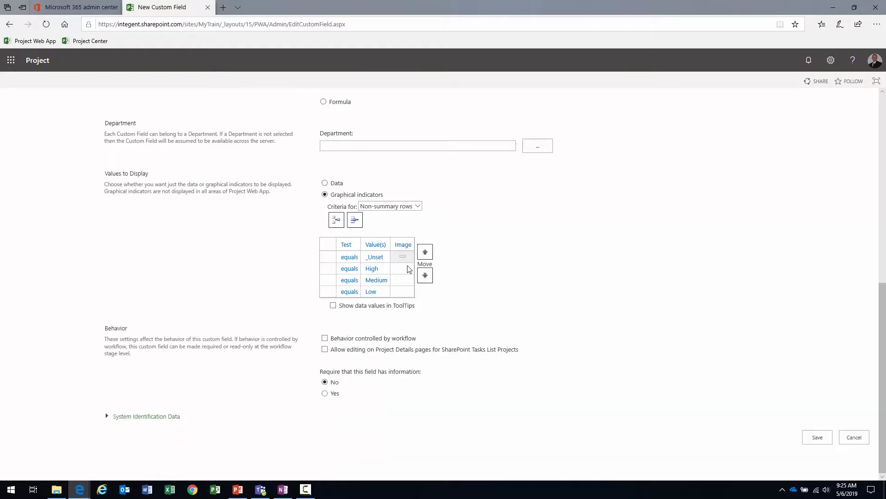
pyautogui.click(405, 269)
pyautogui.click(401, 312)
pyautogui.click(403, 280)
pyautogui.click(402, 312)
pyautogui.click(402, 294)
pyautogui.click(403, 313)
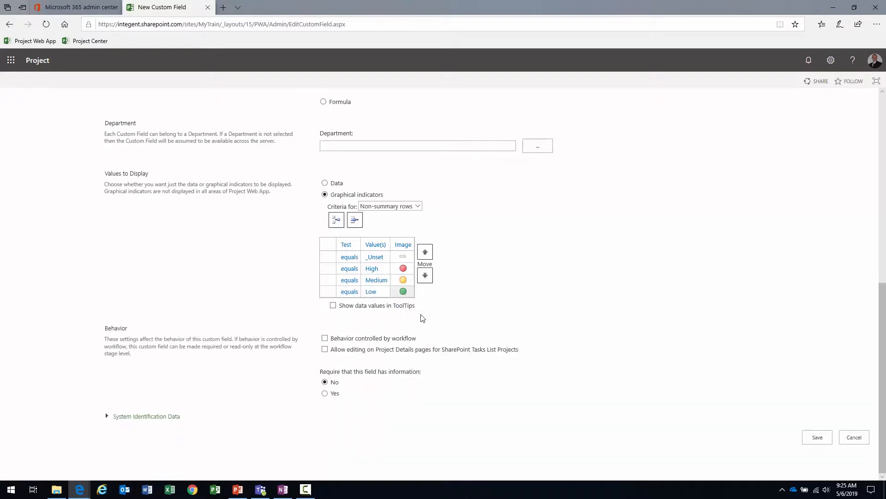
pyautogui.click(814, 442)
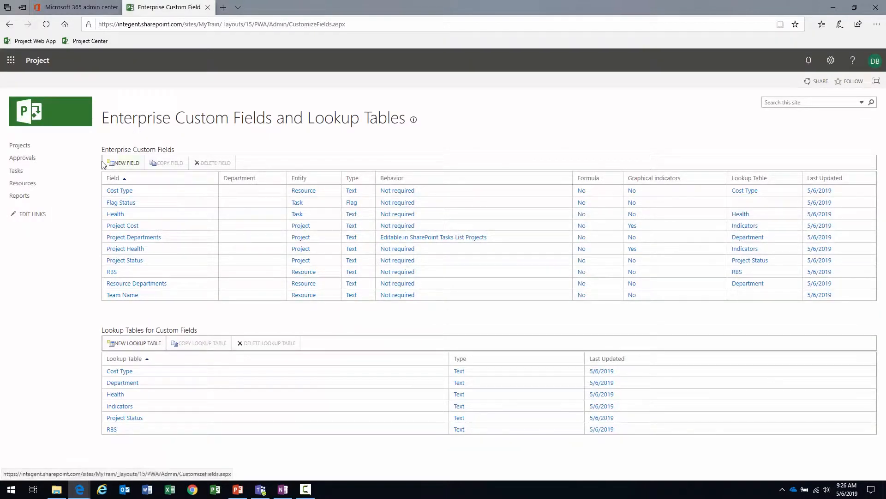
# Step: Start a new enterprise custom field named "Project Schedule" that uses the Indicators lookup table
pyautogui.click(141, 166)
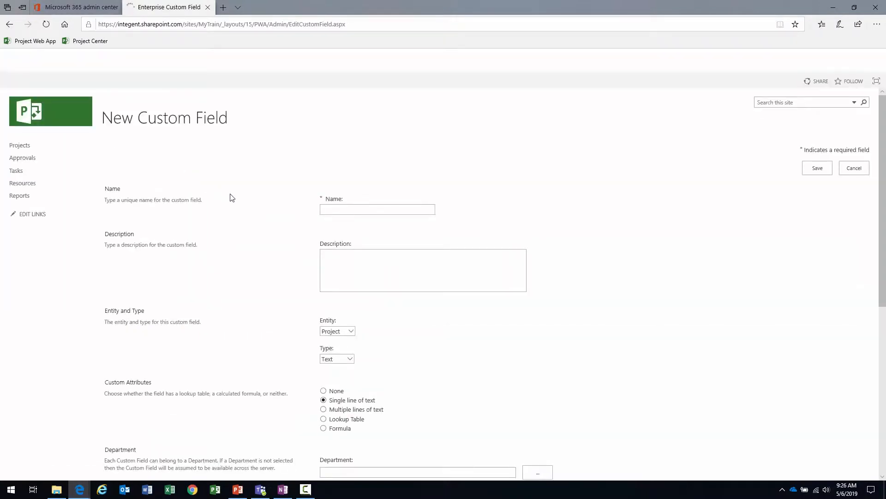
pyautogui.write('Project Schedule')
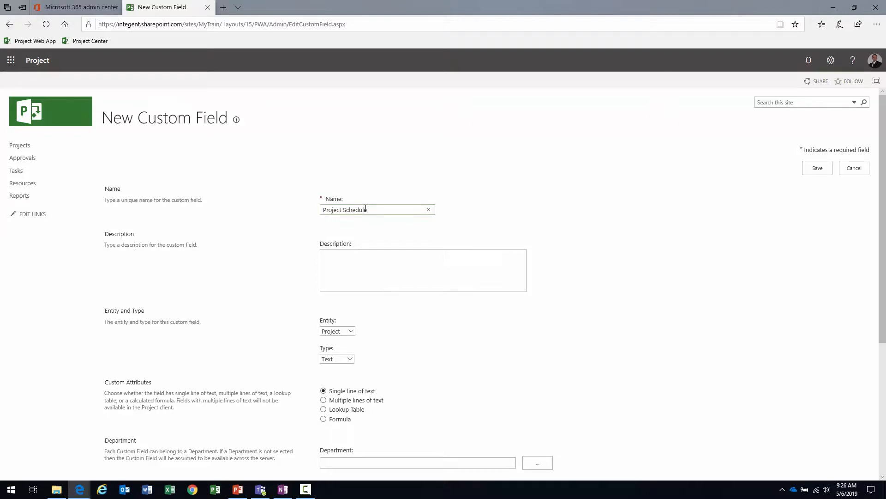
pyautogui.scroll(-4, 366, 208)
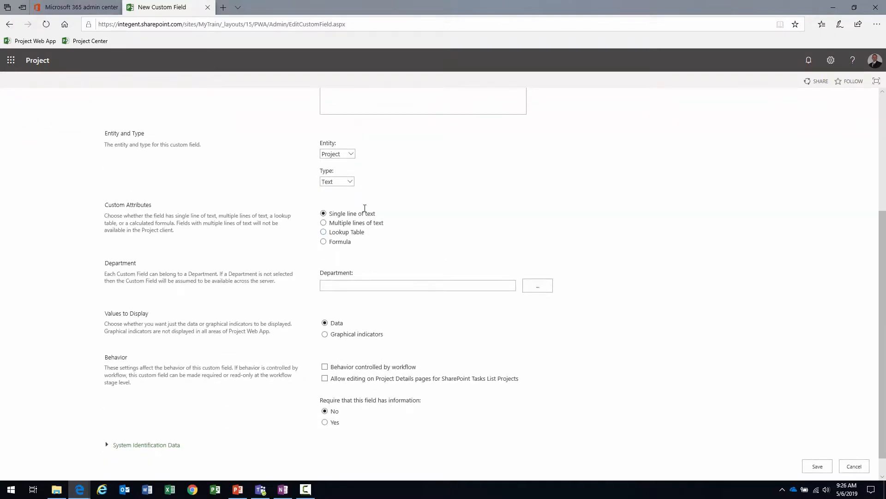
pyautogui.click(324, 232)
pyautogui.click(377, 233)
pyautogui.click(377, 234)
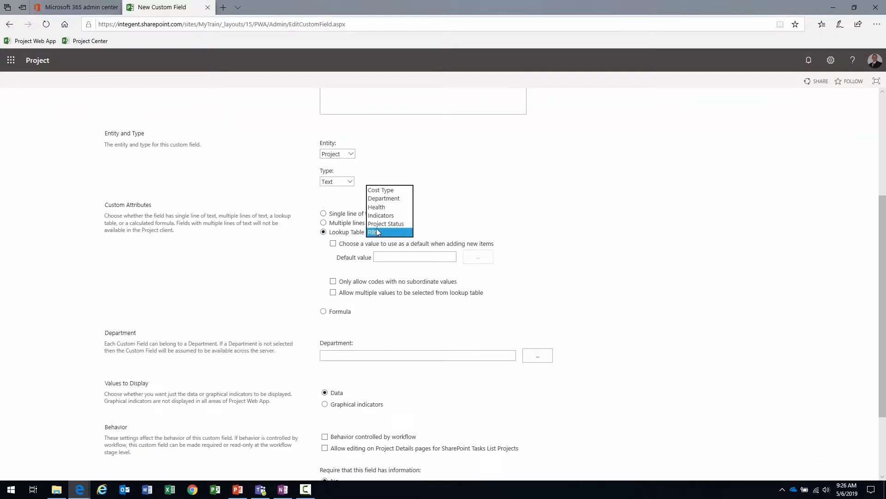
pyautogui.click(383, 219)
# Step: Set the default value for new items of the Project Schedule field to "_Unset"
pyautogui.click(333, 243)
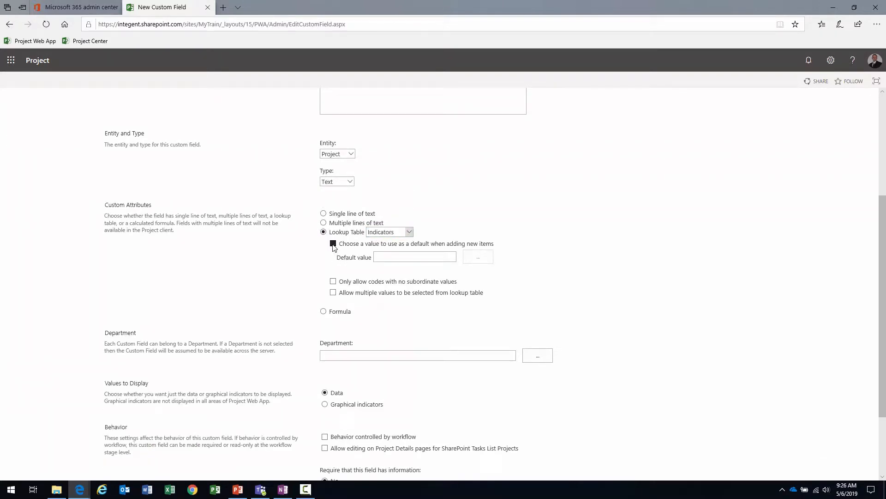
pyautogui.click(478, 257)
pyautogui.click(352, 291)
# Step: Display Project Schedule as graphical indicators and set up four criteria rows with the "equals" test
pyautogui.scroll(-2, 548, 297)
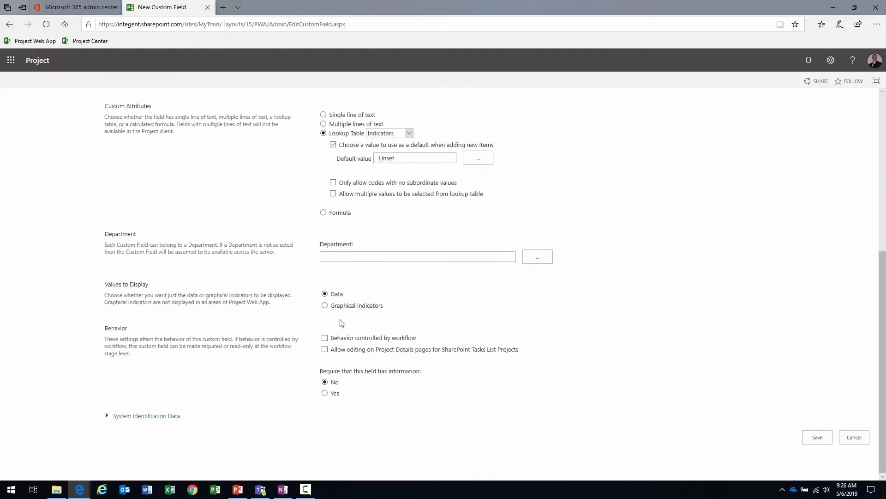
pyautogui.click(324, 305)
pyautogui.click(336, 331)
pyautogui.scroll(-3, 352, 364)
pyautogui.click(352, 256)
pyautogui.click(356, 268)
pyautogui.click(359, 279)
pyautogui.click(362, 291)
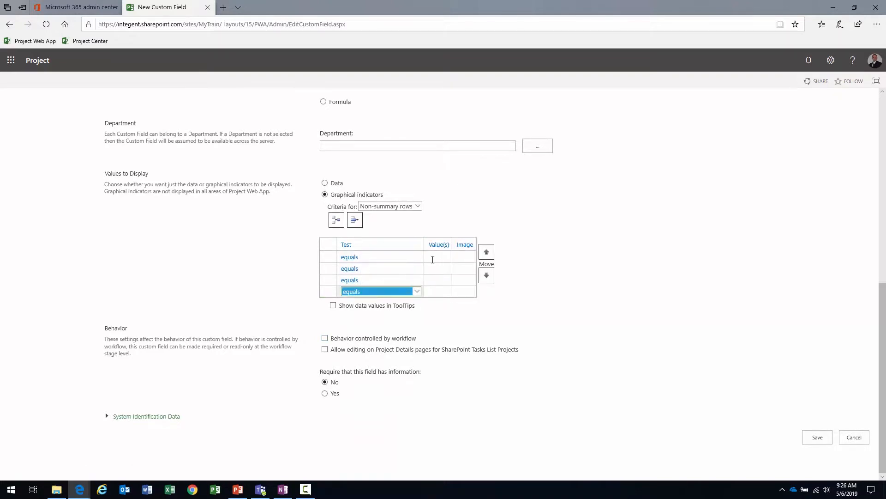
# Step: Enter the values _Unset, High, Medium and Low in the four criteria rows of the Project Schedule field
pyautogui.click(433, 257)
pyautogui.write('_Unset')
pyautogui.press('Return')
pyautogui.press('Return')
pyautogui.write('Medium')
pyautogui.press('Return')
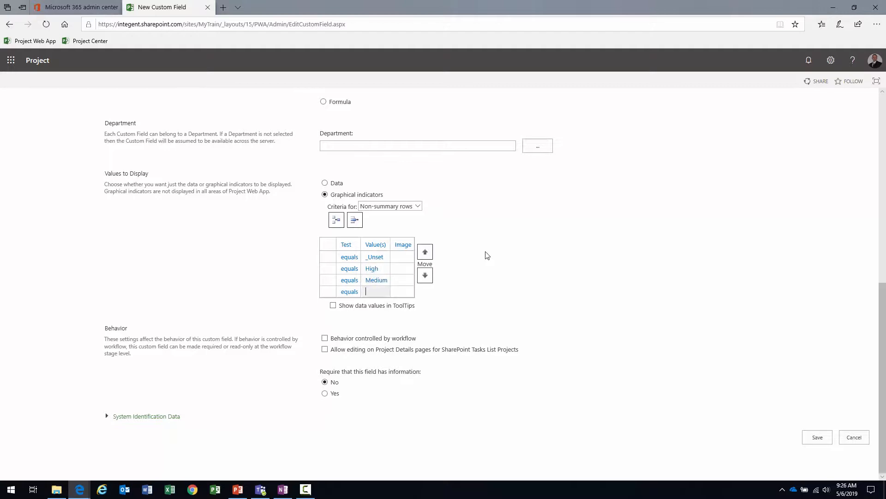
# Step: Assign the white minus icon to _Unset, red to High, yellow to Medium and green to Low, and save the Project Schedule field
pyautogui.click(393, 258)
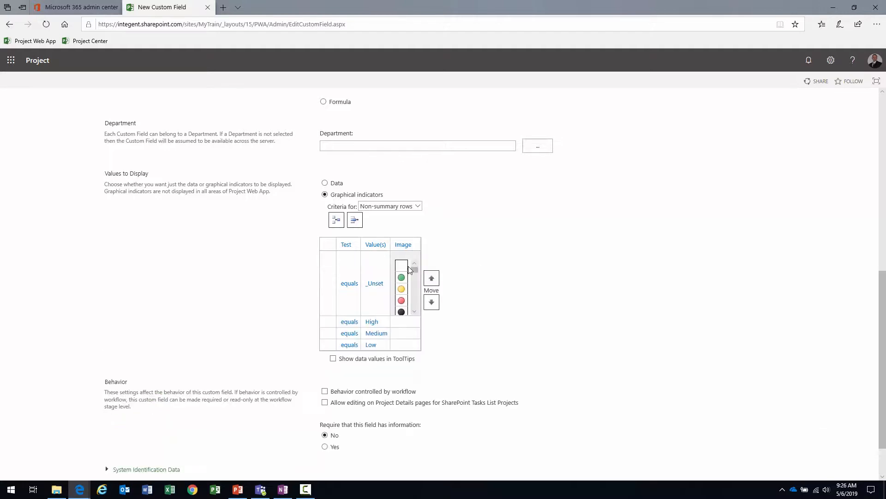
pyautogui.scroll(-3, 416, 300)
pyautogui.scroll(-3, 404, 293)
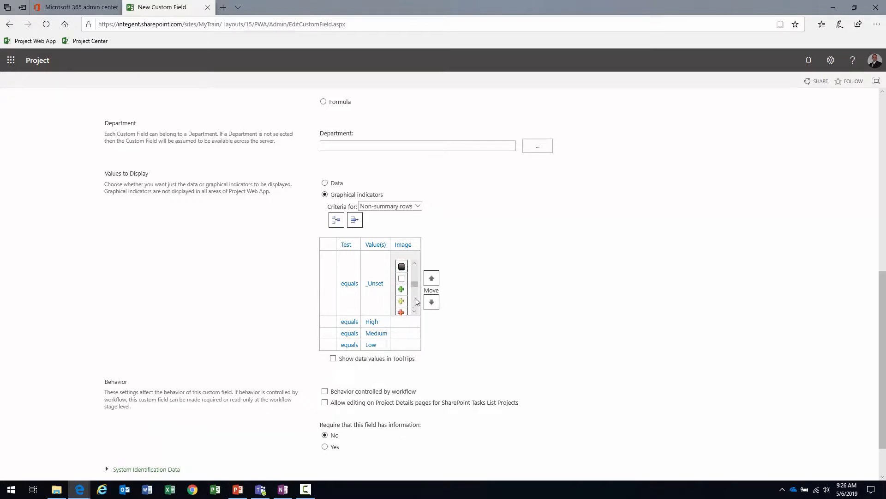
pyautogui.click(402, 284)
pyautogui.click(403, 269)
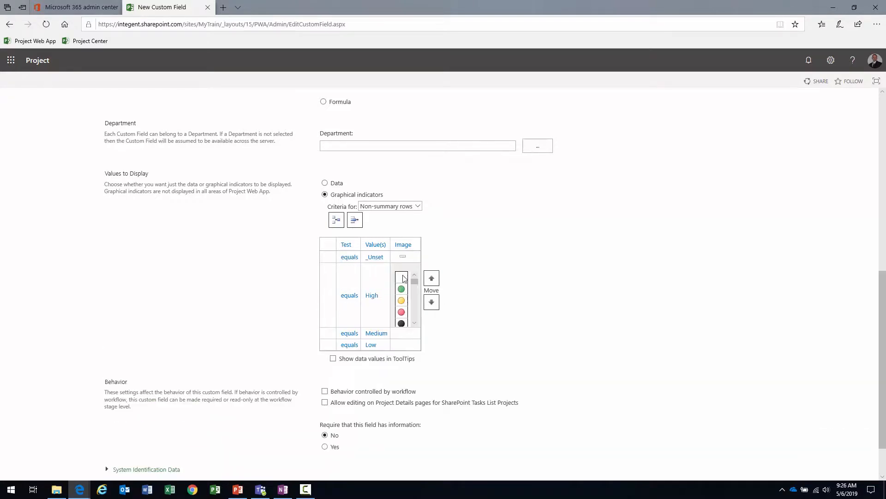
pyautogui.click(402, 310)
pyautogui.click(403, 280)
pyautogui.click(401, 312)
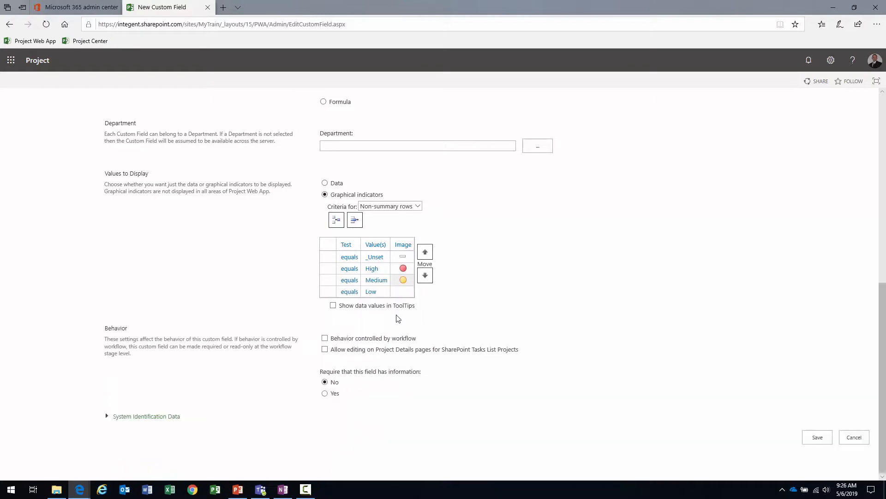
pyautogui.click(403, 292)
pyautogui.click(401, 312)
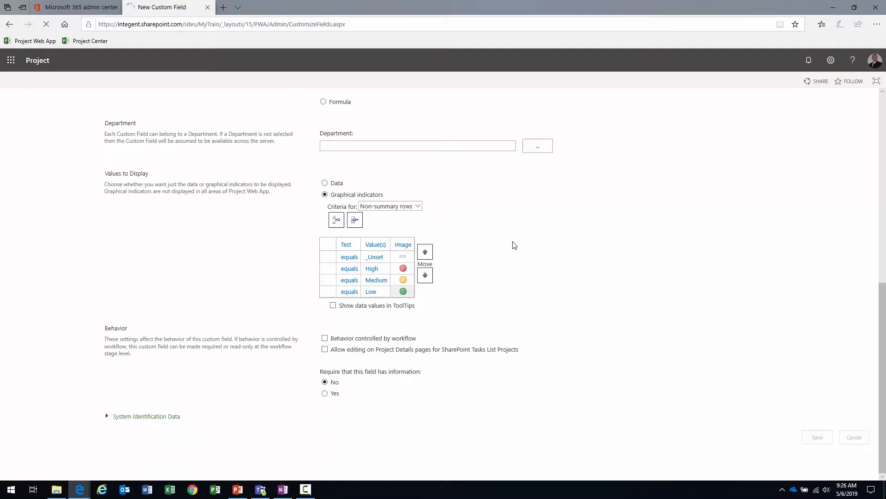
# Step: Start a new enterprise custom field for the Project entity and name it "Problem Statement"
pyautogui.click(125, 164)
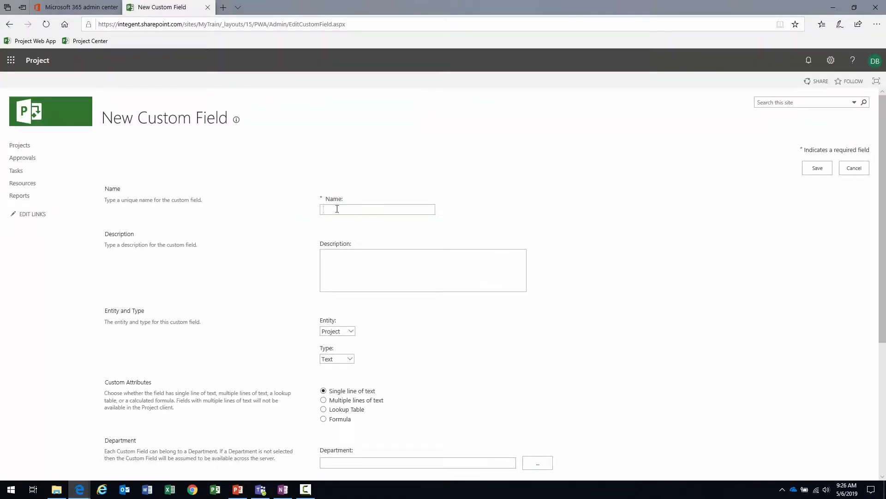
pyautogui.write('Projec')
pyautogui.scroll(-1, 336, 210)
pyautogui.scroll(-3, 223, 251)
pyautogui.scroll(2, 225, 252)
pyautogui.scroll(1, 225, 252)
pyautogui.click(336, 150)
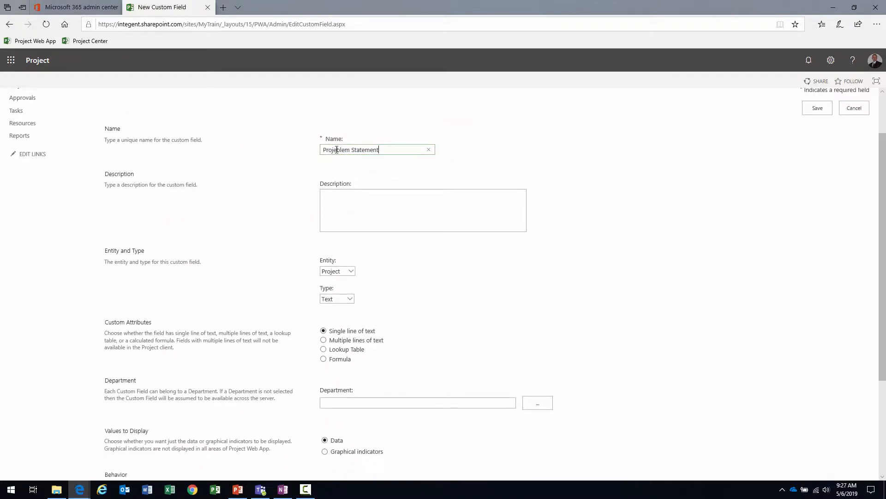
pyautogui.press('Menu')
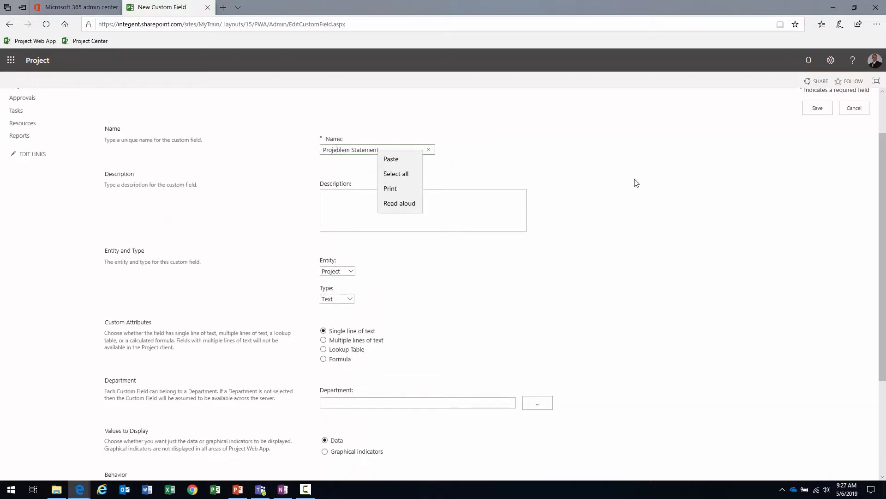
pyautogui.press('Escape')
pyautogui.press('Delete')
pyautogui.press('Delete')
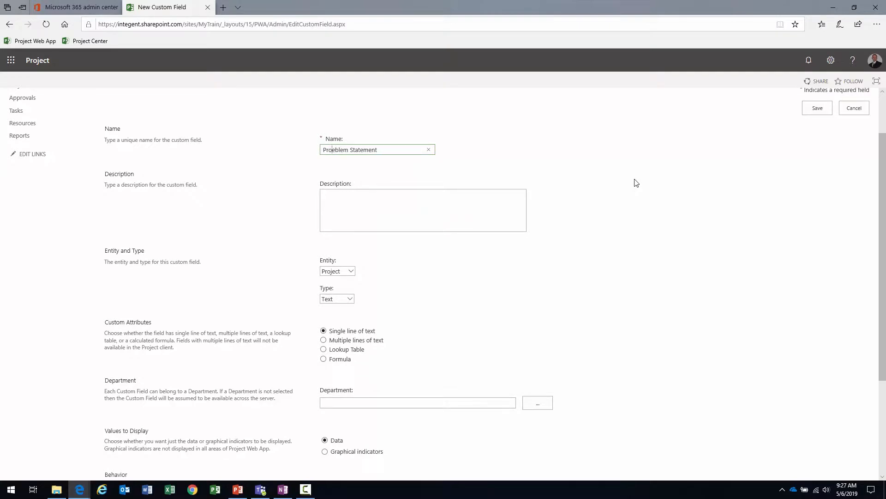
# Step: Set the custom attribute of Problem Statement to multiple lines of text and save the field
pyautogui.scroll(-1, 354, 364)
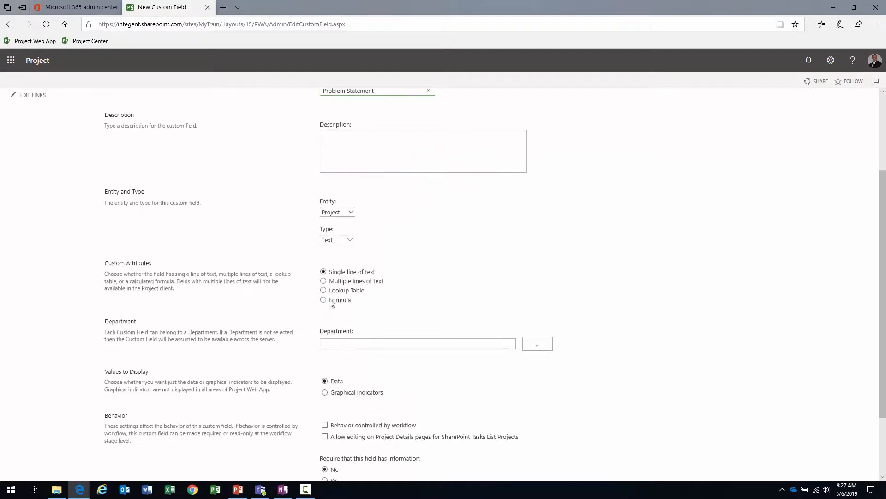
pyautogui.scroll(-2, 323, 283)
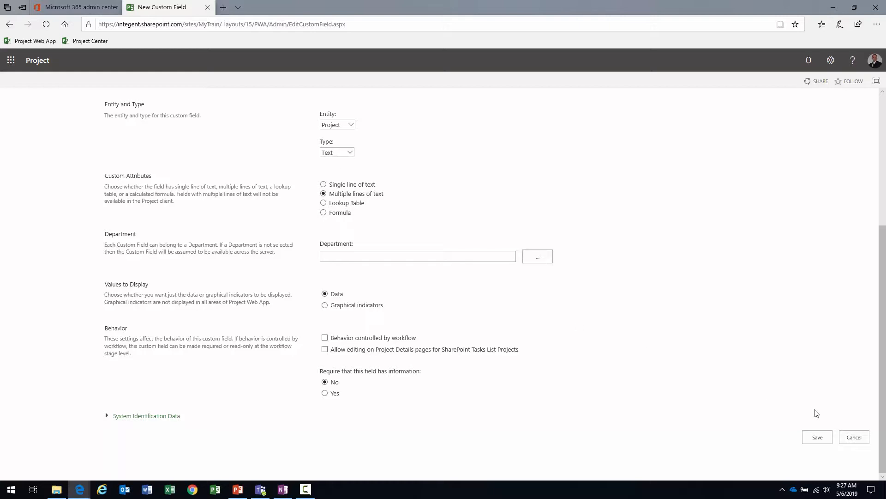
pyautogui.click(815, 436)
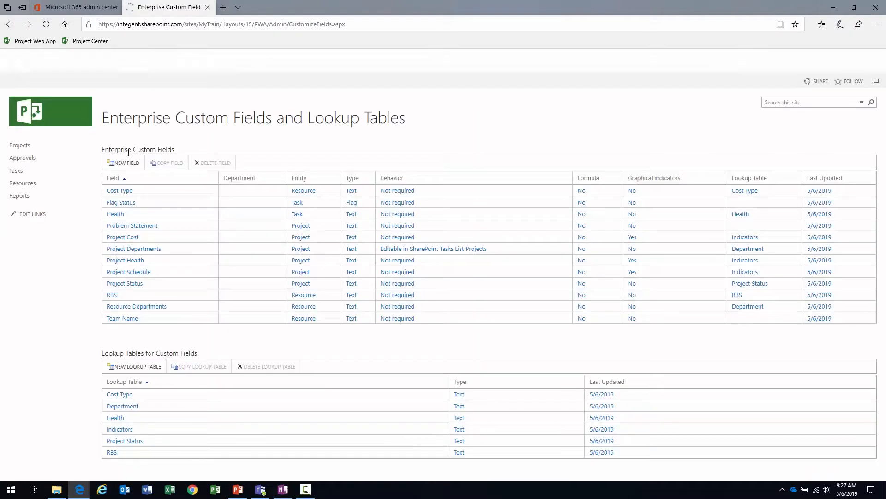
# Step: Create an enterprise custom field named "Expected Benefit" with multiple lines of text and save it
pyautogui.click(126, 163)
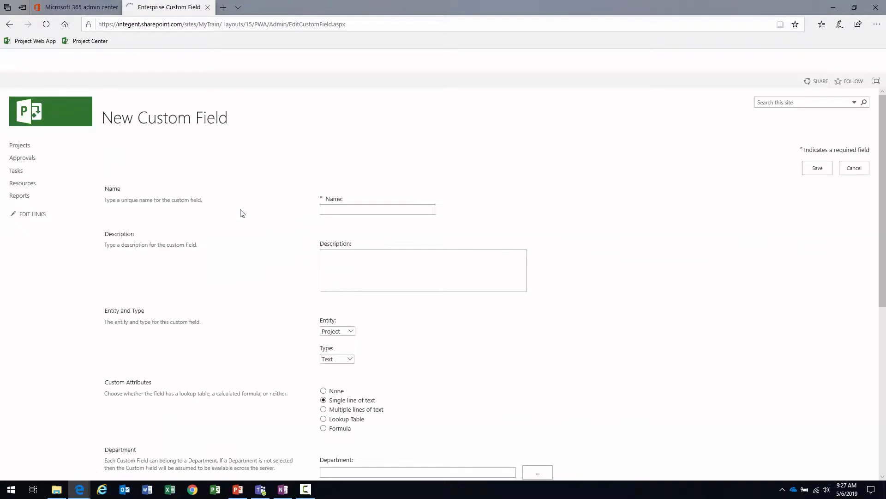
pyautogui.click(342, 209)
pyautogui.write('Expected Benefit')
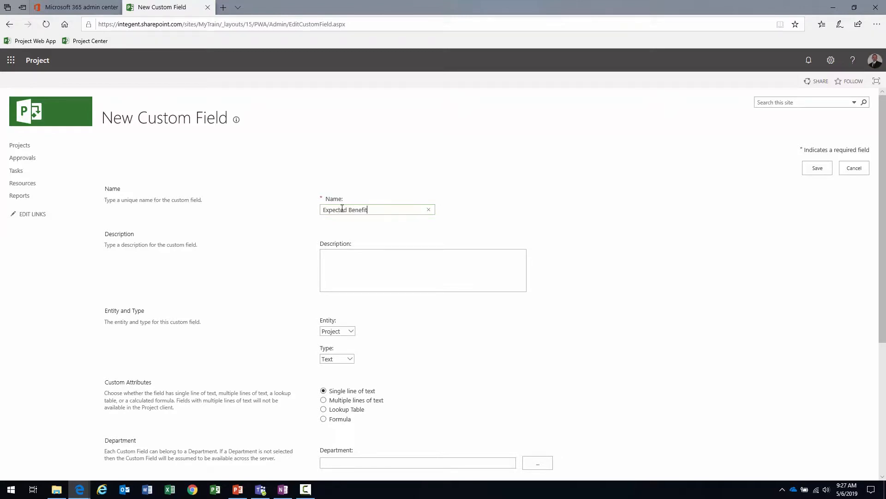
pyautogui.scroll(-3, 342, 209)
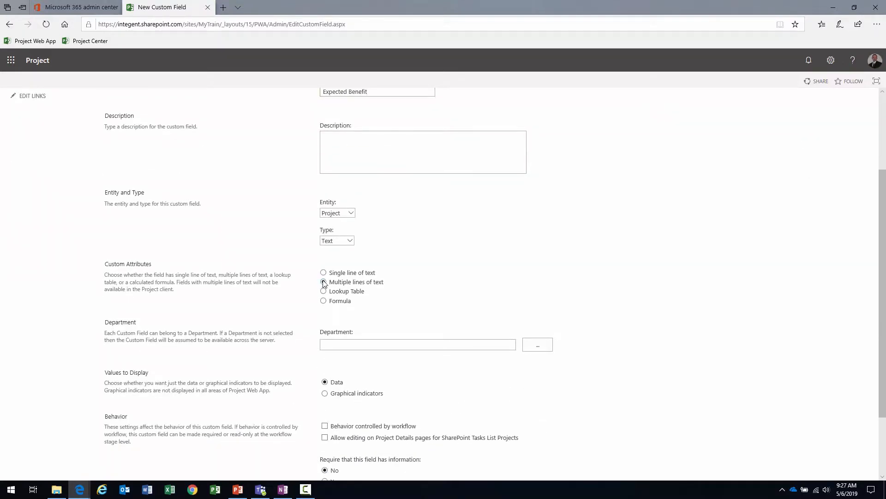
pyautogui.scroll(-2, 614, 320)
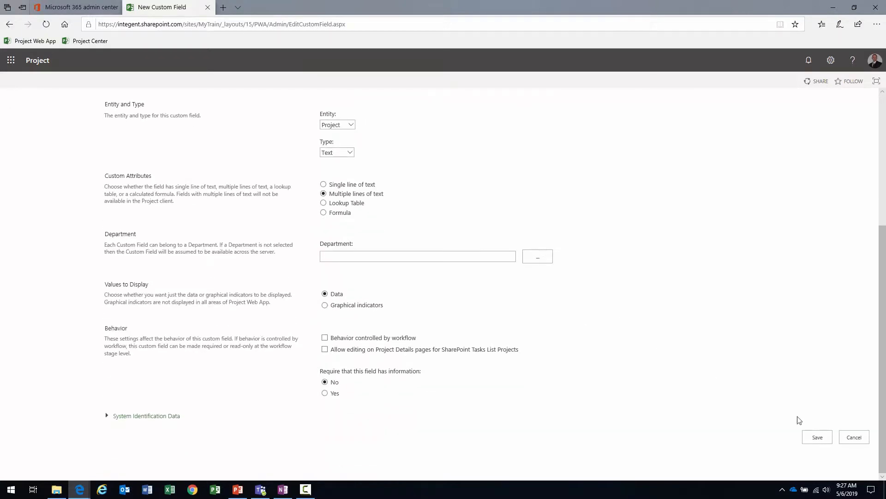
pyautogui.click(818, 438)
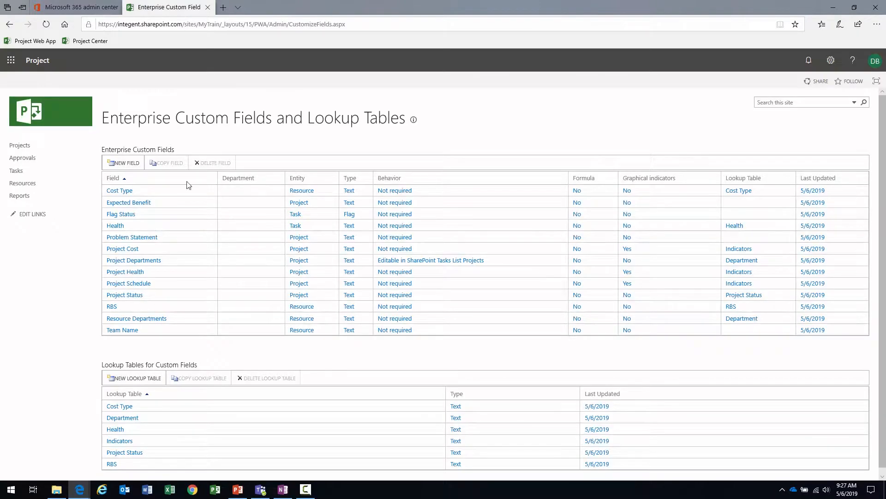
# Step: Create an enterprise custom field named "Status Summary" with multiple lines of text and save it
pyautogui.click(118, 162)
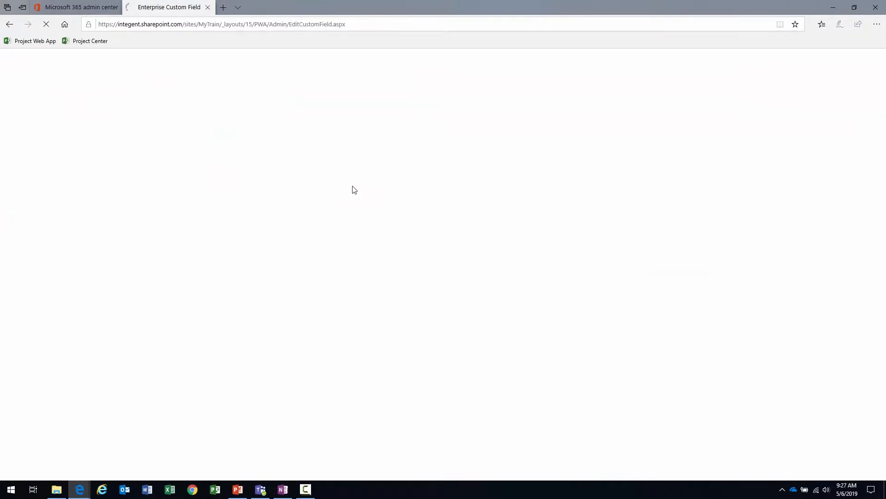
pyautogui.click(362, 209)
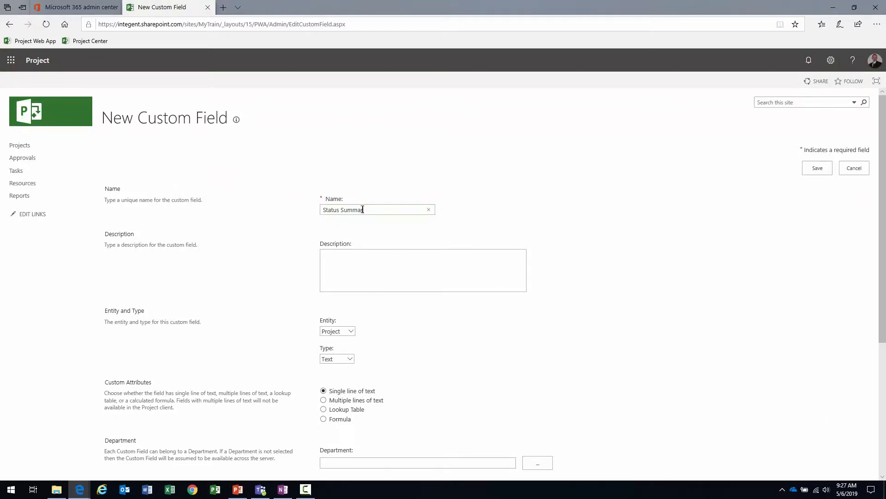
pyautogui.scroll(-3, 291, 230)
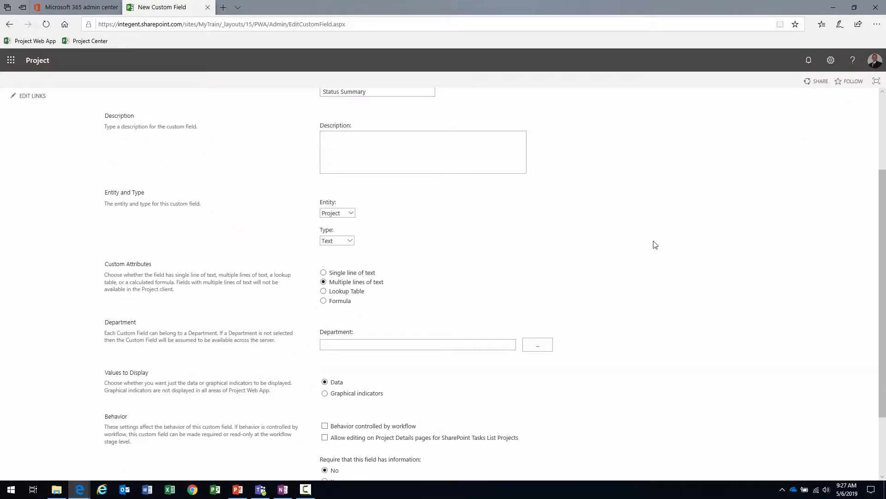
pyautogui.scroll(2, 656, 245)
pyautogui.moveTo(371, 150); pyautogui.dragTo(299, 156)
pyautogui.click(382, 231)
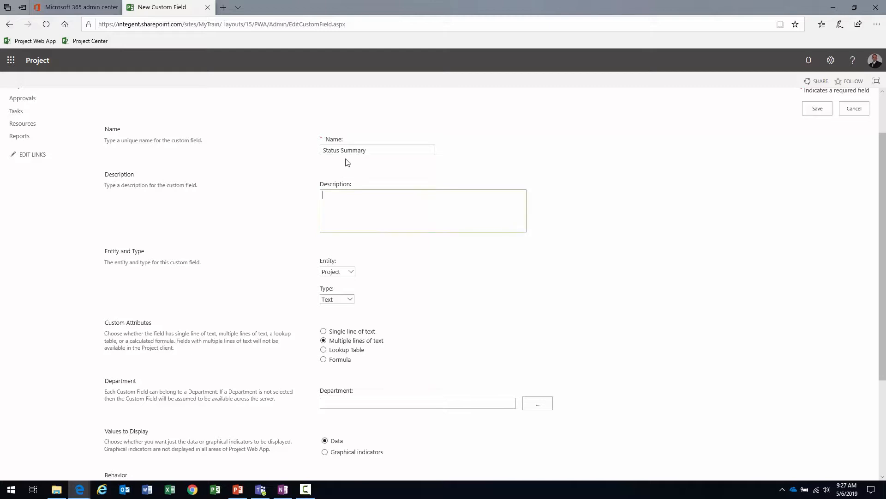
pyautogui.click(813, 114)
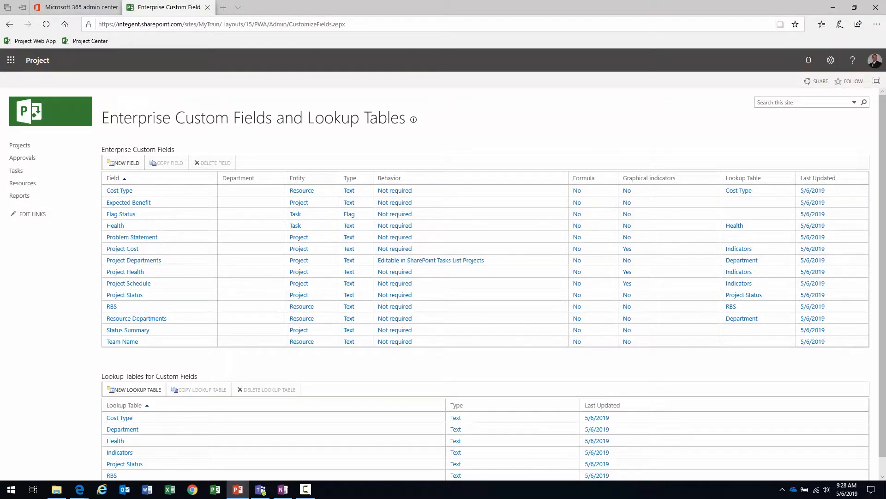
# Step: Switch to Project Professional, log in with the MyTrain profile and create a project from the Software Development Plan template
pyautogui.click(215, 489)
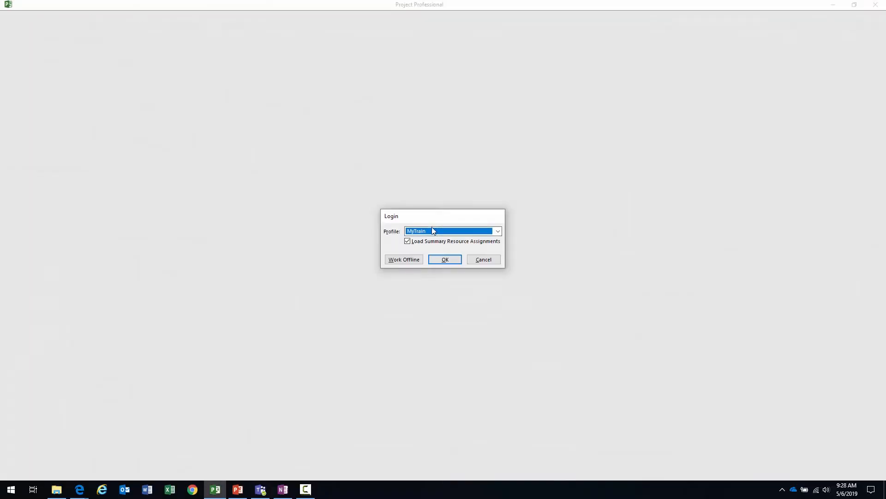
pyautogui.click(442, 259)
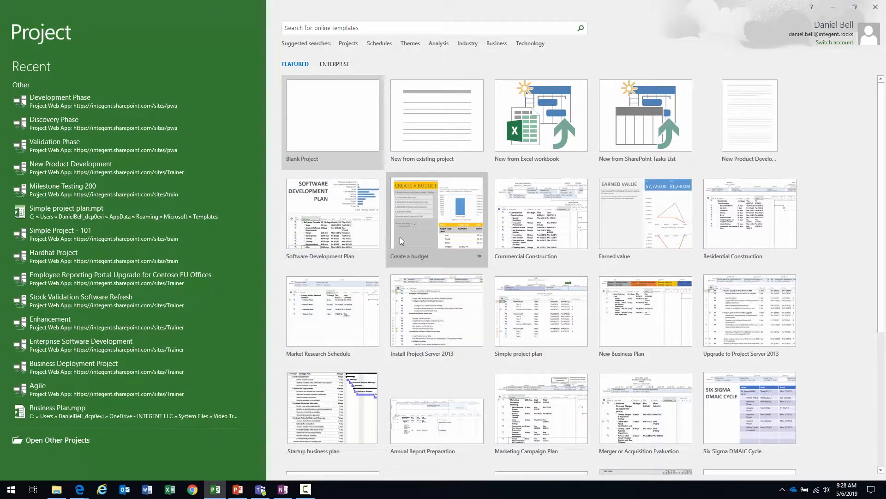
pyautogui.click(327, 197)
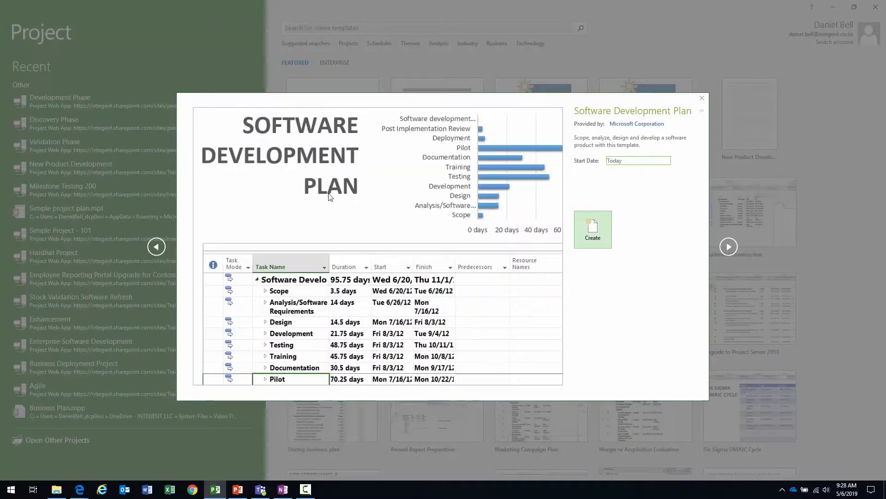
pyautogui.click(601, 223)
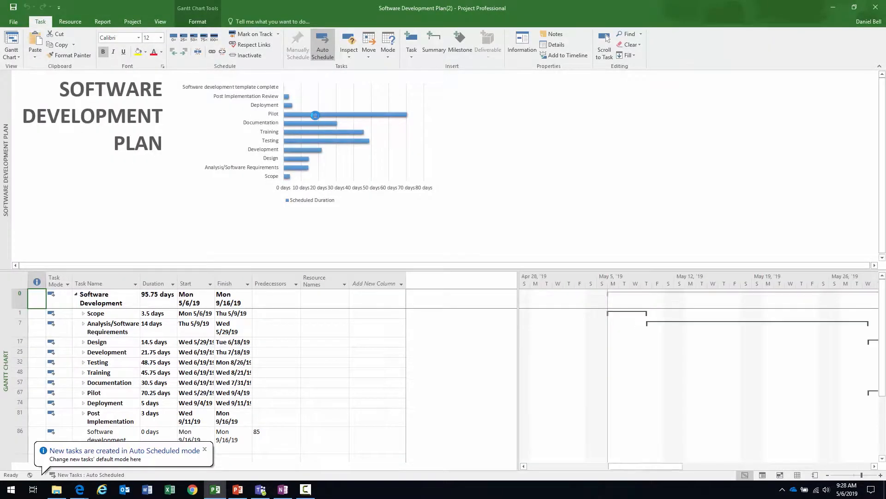
# Step: Collapse the Software Development Plan report pane above the Gantt chart and widen the Task Name column
pyautogui.moveTo(483, 270); pyautogui.dragTo(451, 67)
pyautogui.moveTo(137, 81); pyautogui.dragTo(249, 82)
# Step: Examine the enterprise custom fields in the Project Information dialog and close it without changes
pyautogui.click(132, 22)
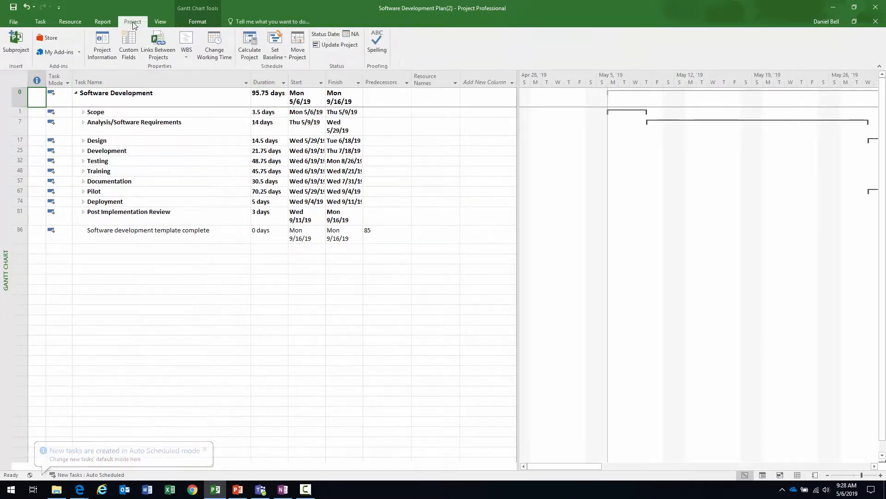
pyautogui.click(102, 46)
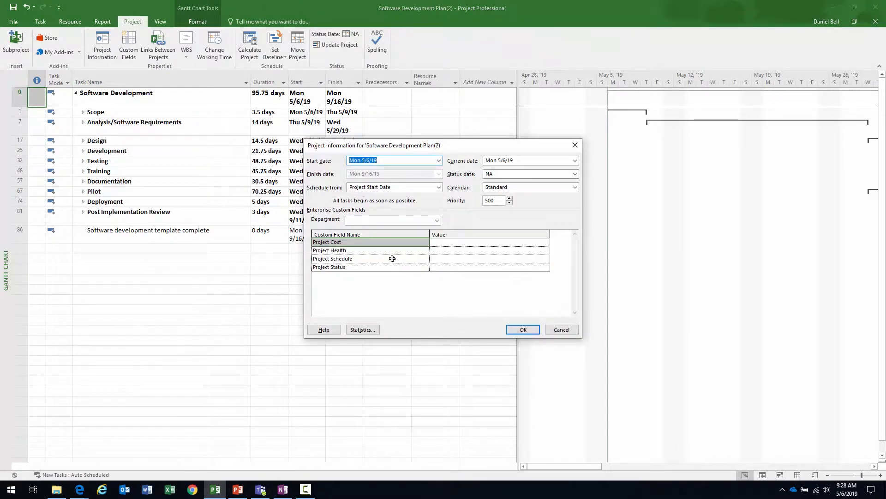
pyautogui.click(372, 245)
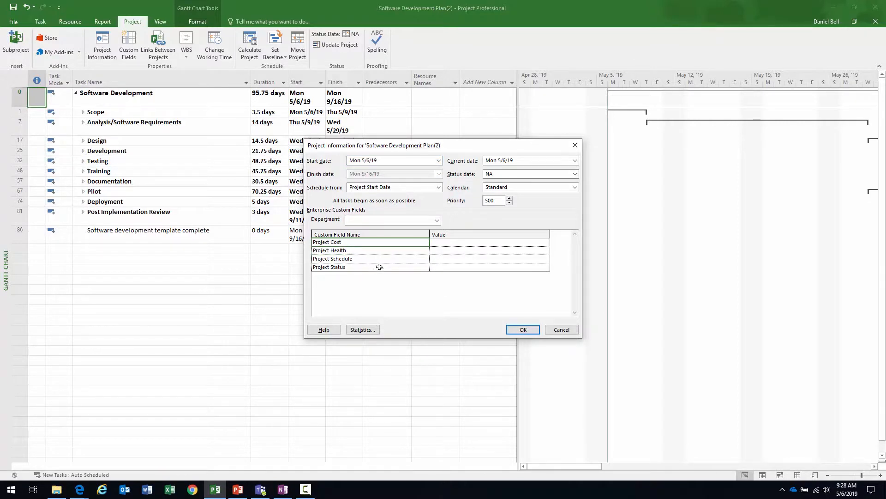
pyautogui.click(565, 332)
# Step: Save the project to Project Web App as a template named "Development Plan" without removing any data items
pyautogui.click(14, 21)
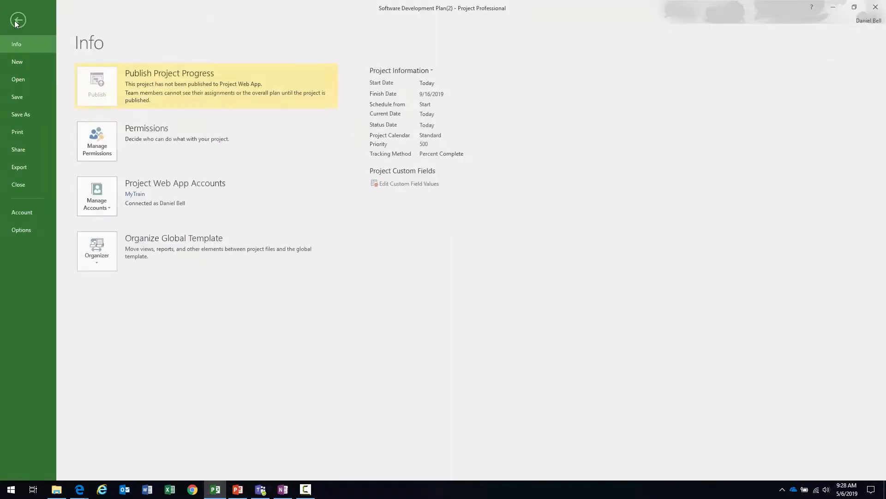
pyautogui.click(23, 114)
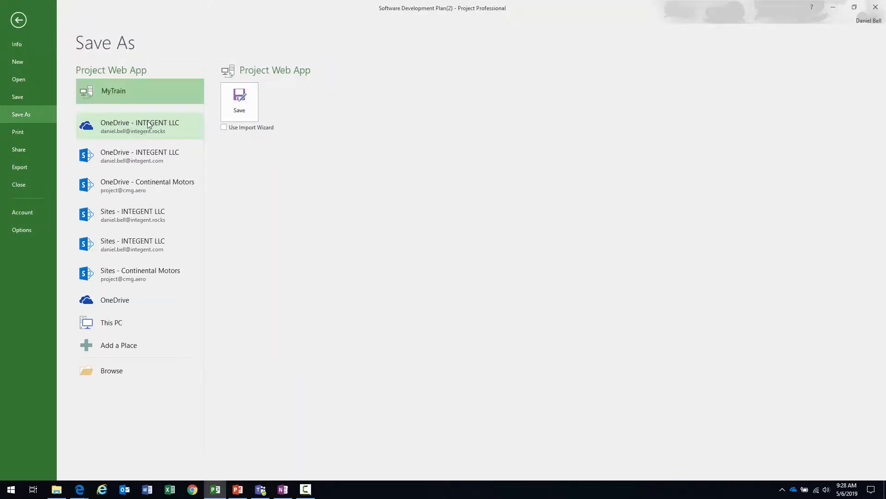
pyautogui.click(238, 100)
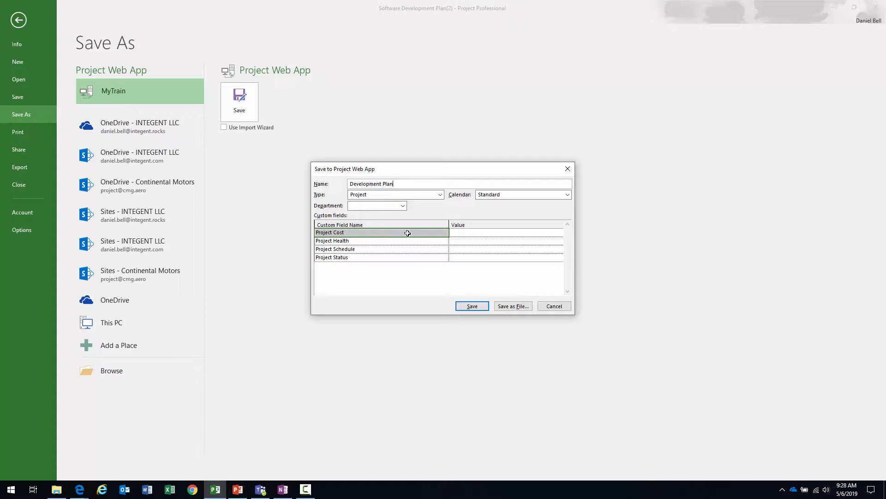
pyautogui.click(435, 196)
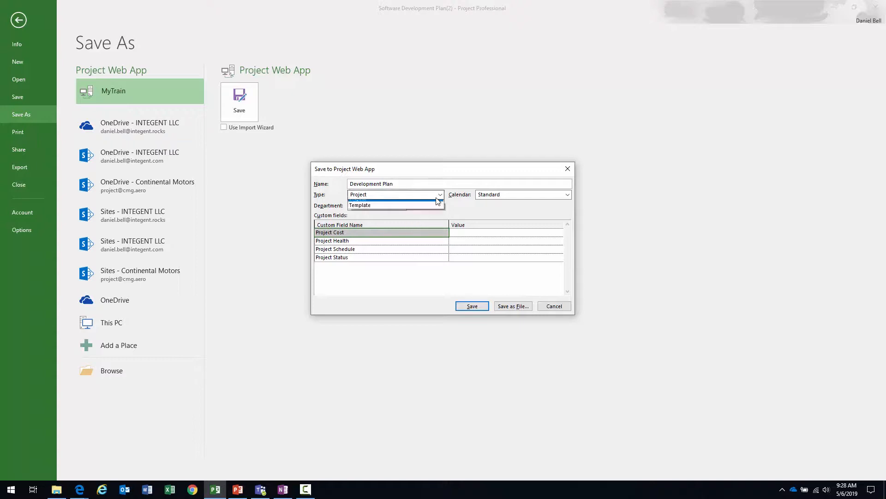
pyautogui.click(361, 210)
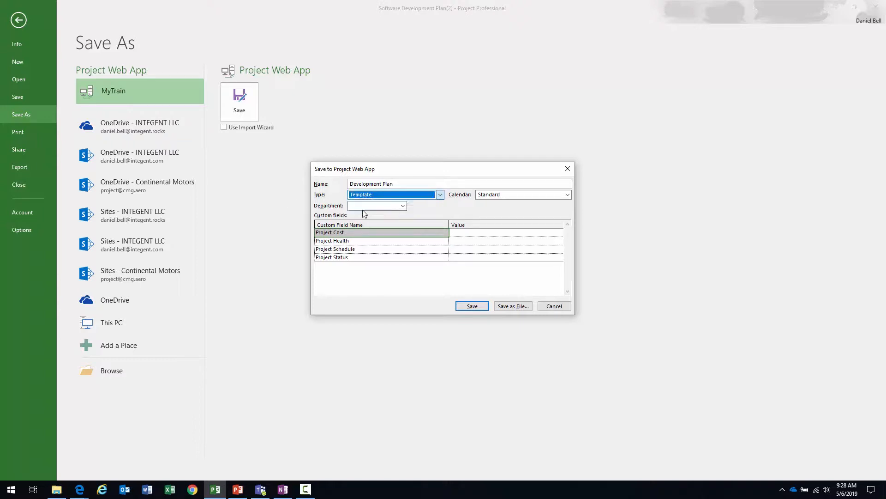
pyautogui.click(473, 307)
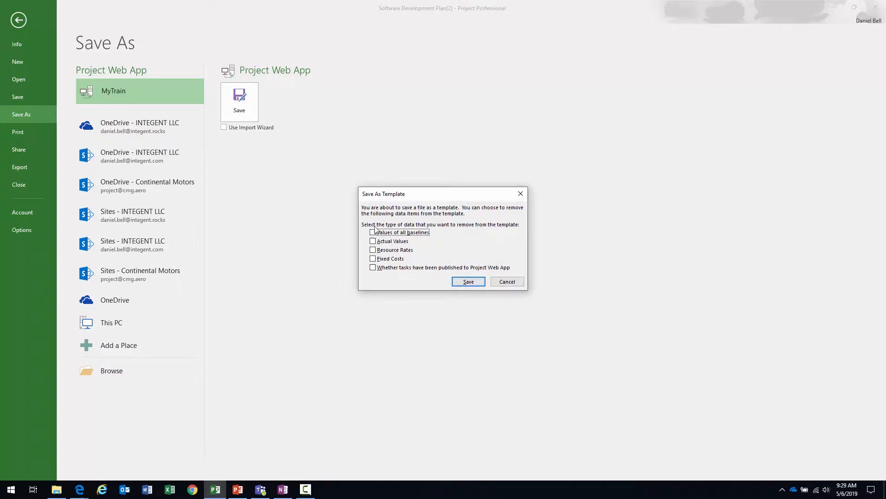
pyautogui.click(469, 282)
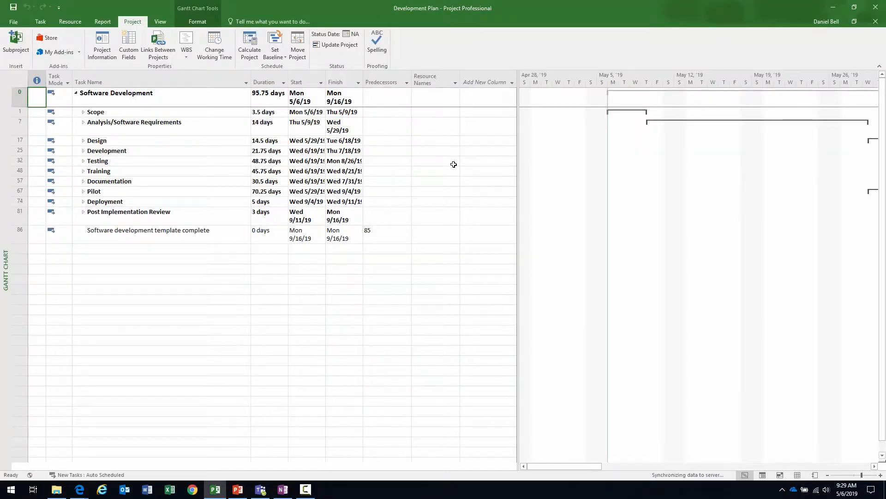
# Step: Close the Development Plan template and Project Professional, and return to the Project Web App site in the browser
pyautogui.click(875, 21)
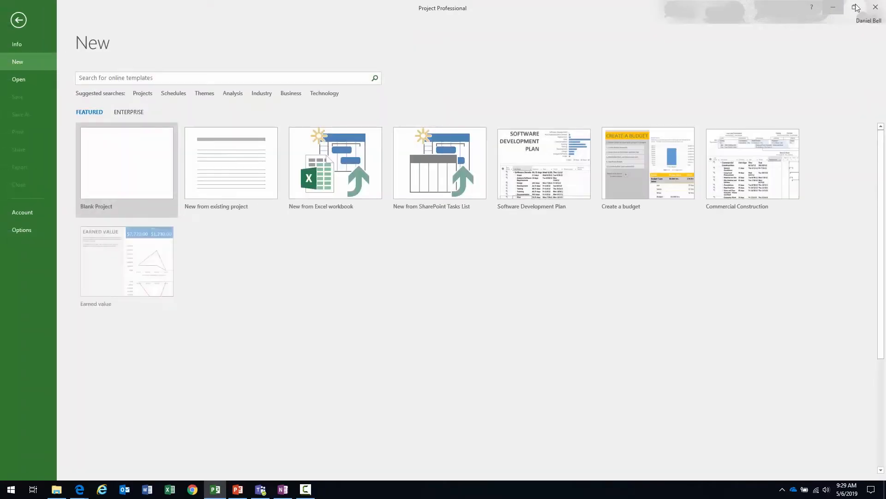
pyautogui.click(873, 6)
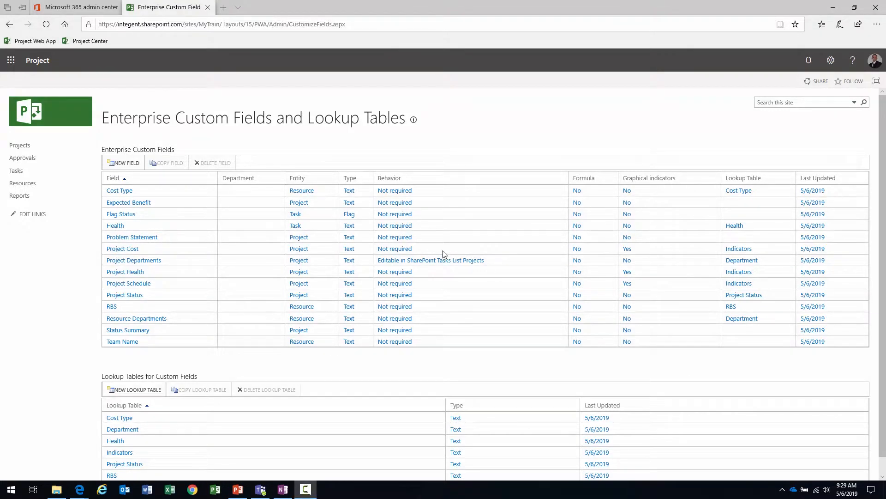
pyautogui.click(41, 271)
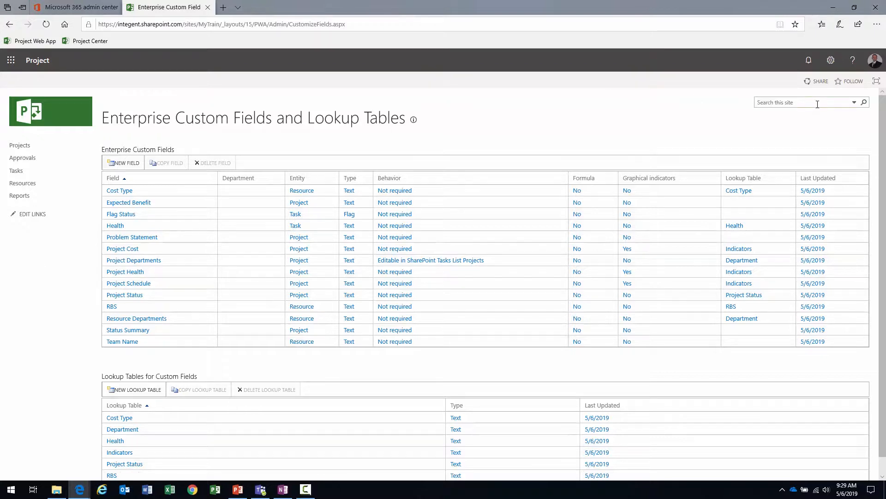
# Step: Open the Manage Views page from the PWA Settings
pyautogui.click(831, 63)
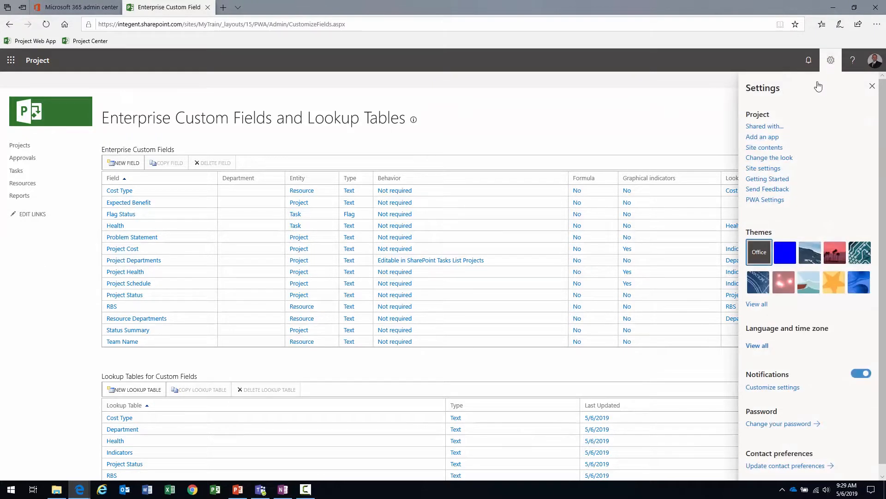
pyautogui.click(759, 198)
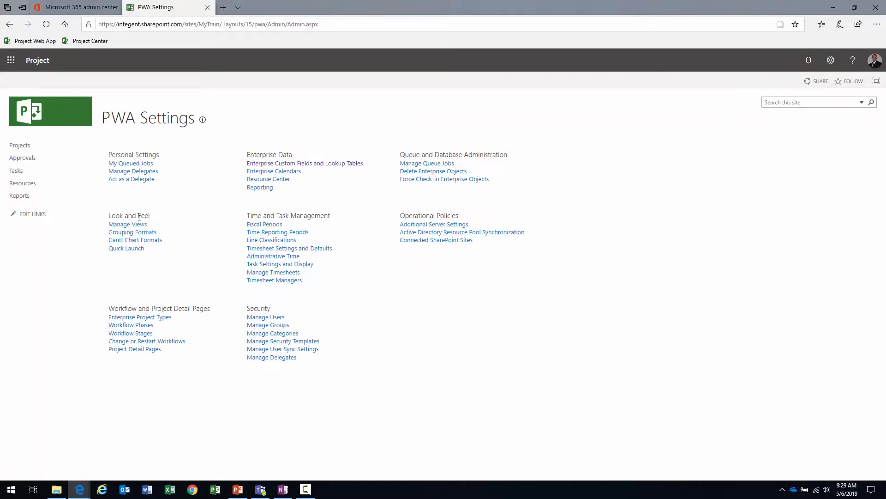
pyautogui.click(134, 229)
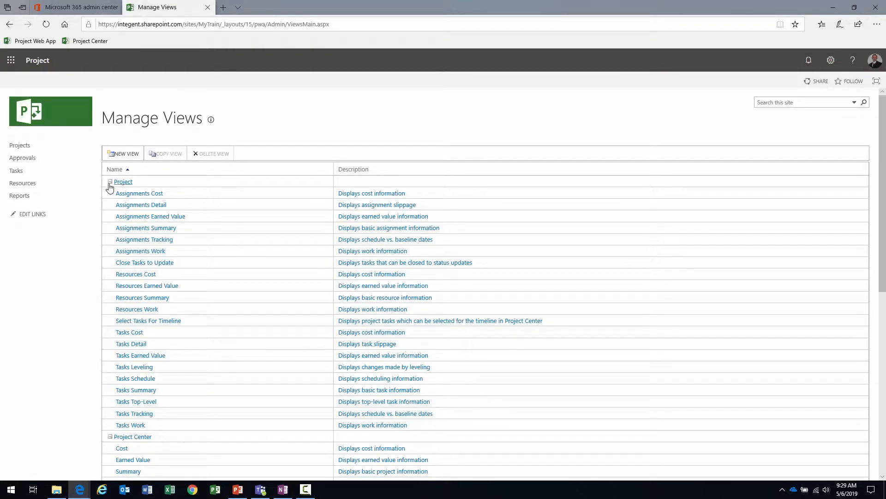
# Step: Collapse the Project group and copy the Project Center Summary view as "Summary by Status"
pyautogui.click(110, 182)
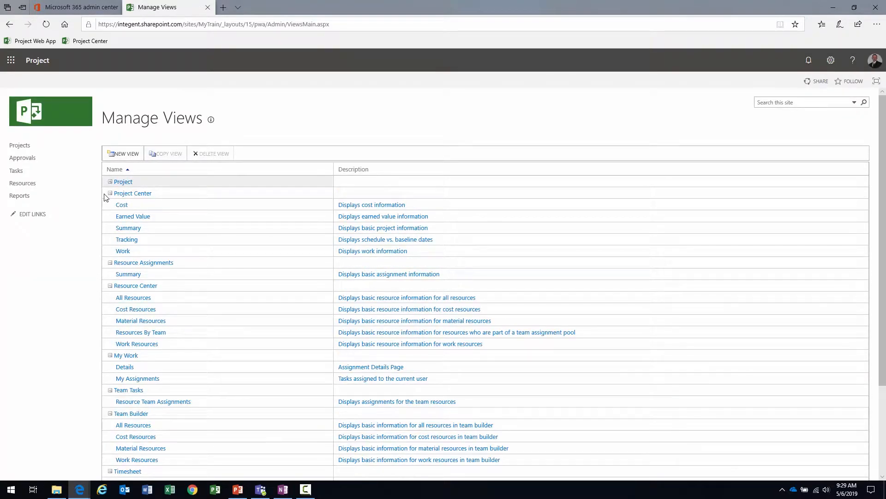
pyautogui.moveTo(161, 196); pyautogui.dragTo(86, 205)
pyautogui.click(175, 230)
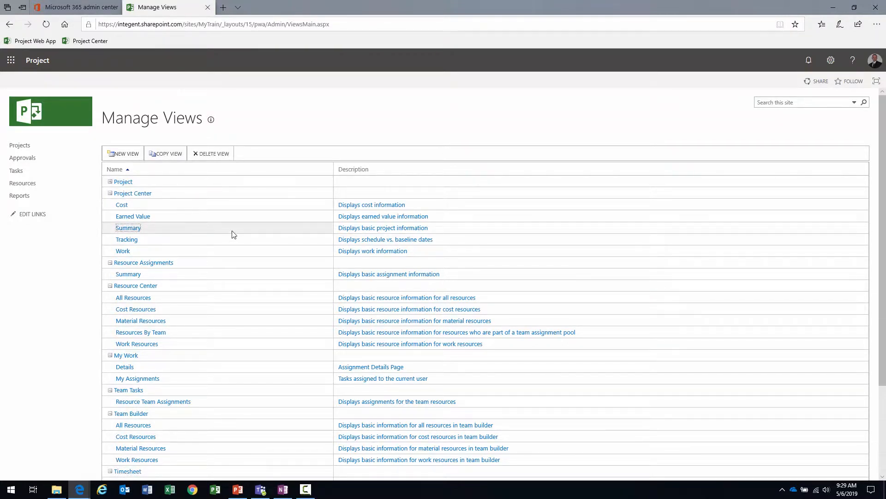
pyautogui.click(164, 154)
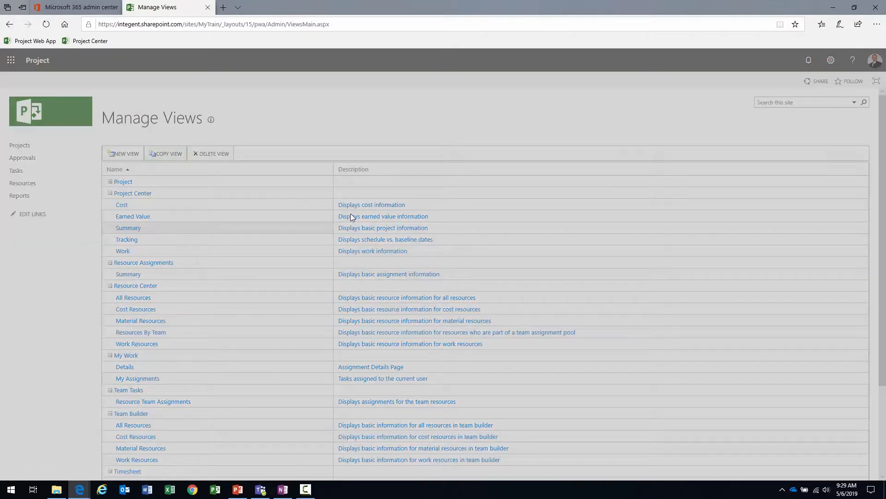
pyautogui.click(410, 270)
pyautogui.hotkey('ctrl', 'shift', 'Right')
pyautogui.hotkey('ctrl', 'shift', 'Right')
pyautogui.press('Delete')
pyautogui.press('End')
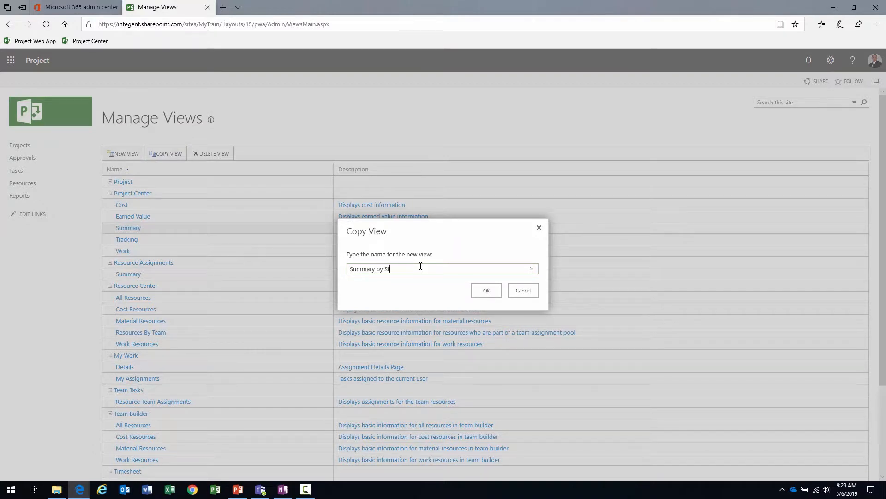
pyautogui.write('by Status')
pyautogui.click(486, 290)
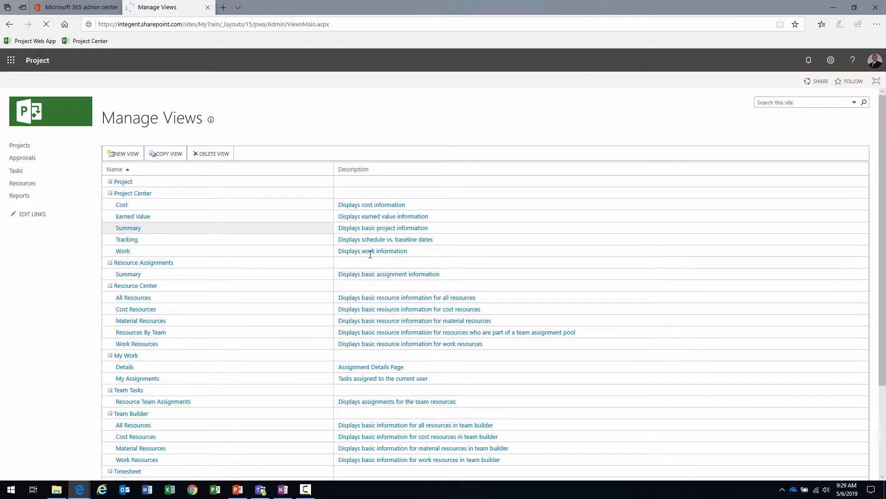
# Step: Open the Project Center view "Summary by Status" for editing
pyautogui.scroll(-5, 233, 255)
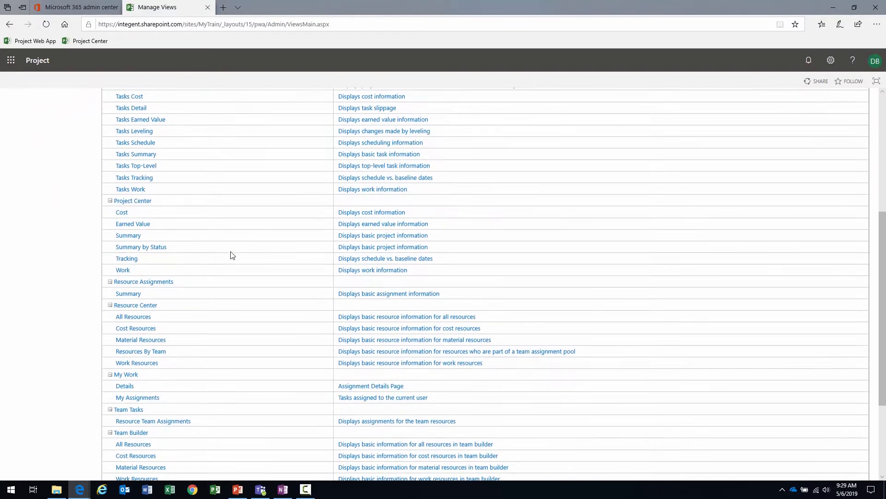
pyautogui.click(141, 247)
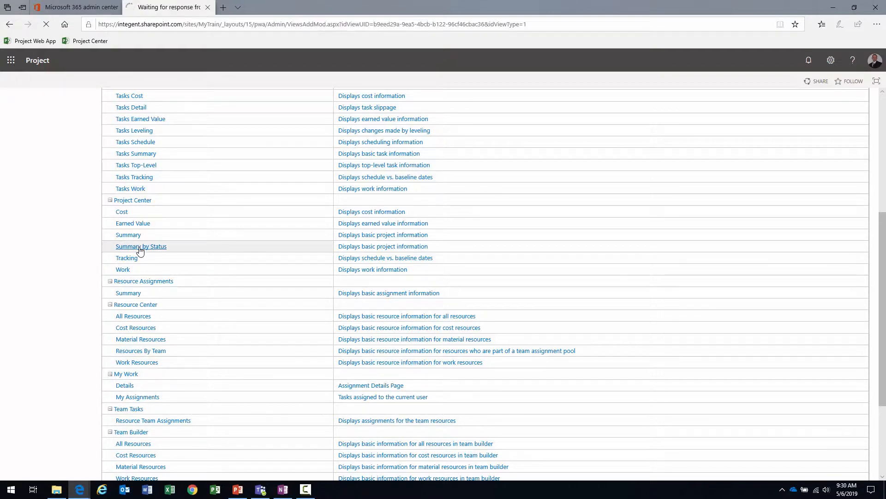
pyautogui.scroll(1, 163, 257)
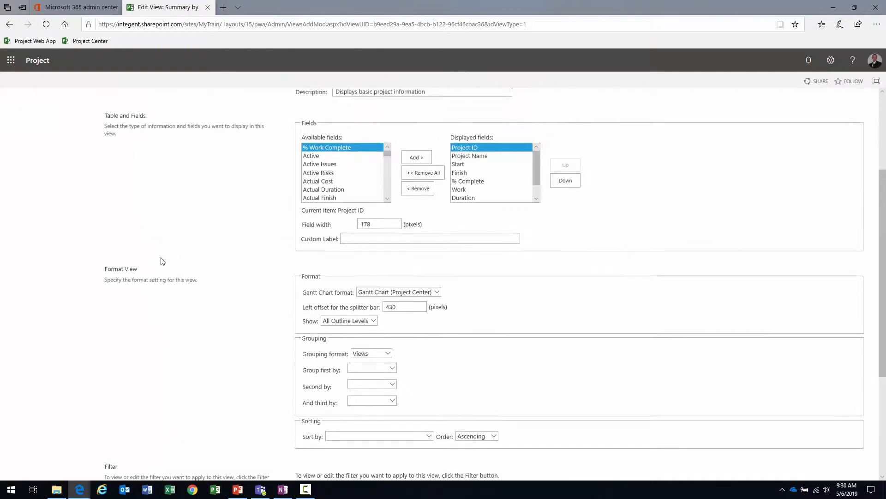
# Step: Add Physical % Complete, Project Cost, Project Health, Project Schedule and Project Status to the view's displayed fields
pyautogui.click(336, 166)
pyautogui.press('p')
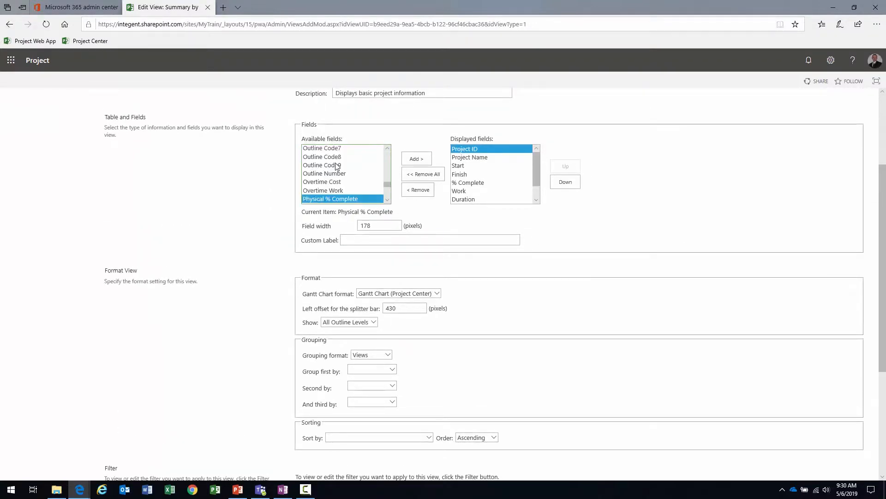
pyautogui.click(388, 200)
pyautogui.click(387, 200)
pyautogui.click(388, 200)
pyautogui.click(388, 200)
pyautogui.click(387, 200)
pyautogui.click(389, 200)
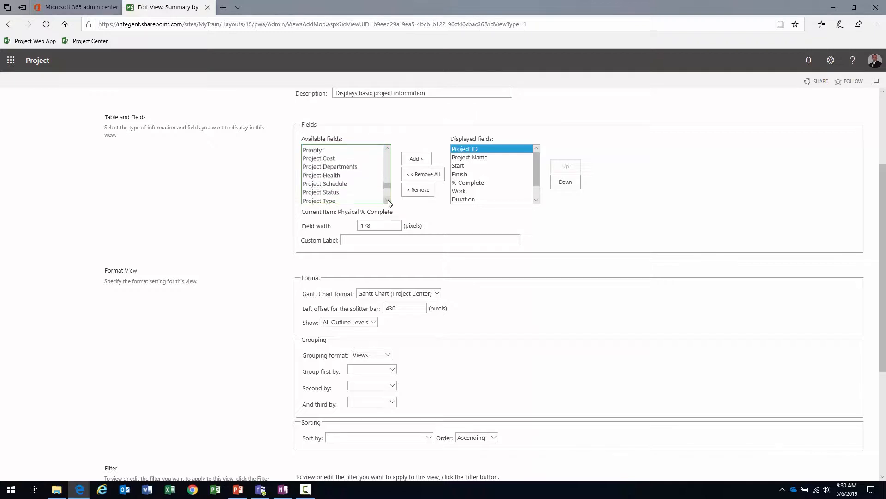
pyautogui.keyDown('ctrl'); pyautogui.click(339, 168); pyautogui.keyUp('ctrl')
pyautogui.keyDown('ctrl'); pyautogui.click(341, 177); pyautogui.keyUp('ctrl')
pyautogui.keyDown('ctrl'); pyautogui.click(340, 185); pyautogui.keyUp('ctrl')
pyautogui.keyDown('ctrl'); pyautogui.click(340, 152); pyautogui.keyUp('ctrl')
pyautogui.click(416, 158)
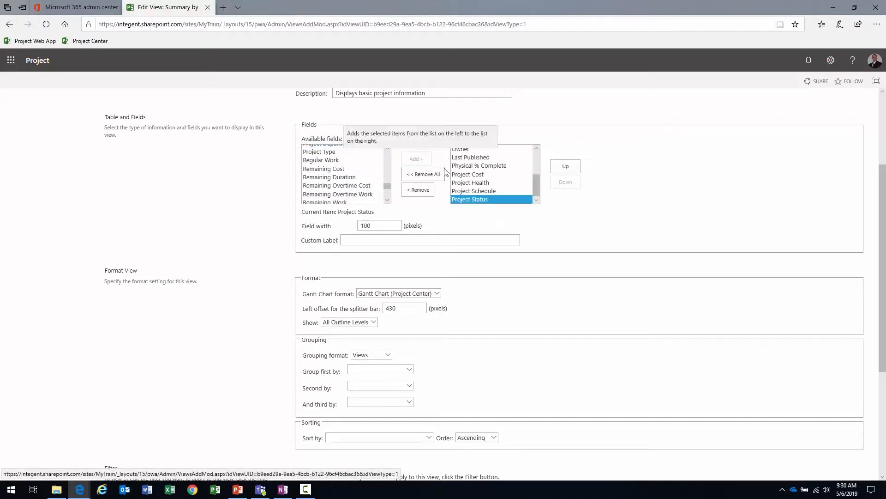
# Step: Reorder the displayed fields so that Project Cost comes directly after Project Name
pyautogui.moveTo(535, 182); pyautogui.dragTo(498, 188)
pyautogui.click(468, 177)
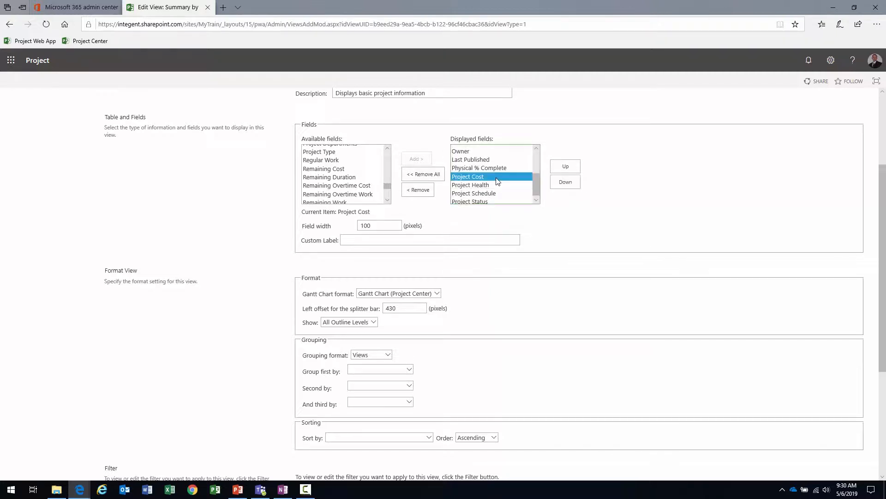
pyautogui.click(566, 166)
pyautogui.click(567, 166)
pyautogui.click(568, 167)
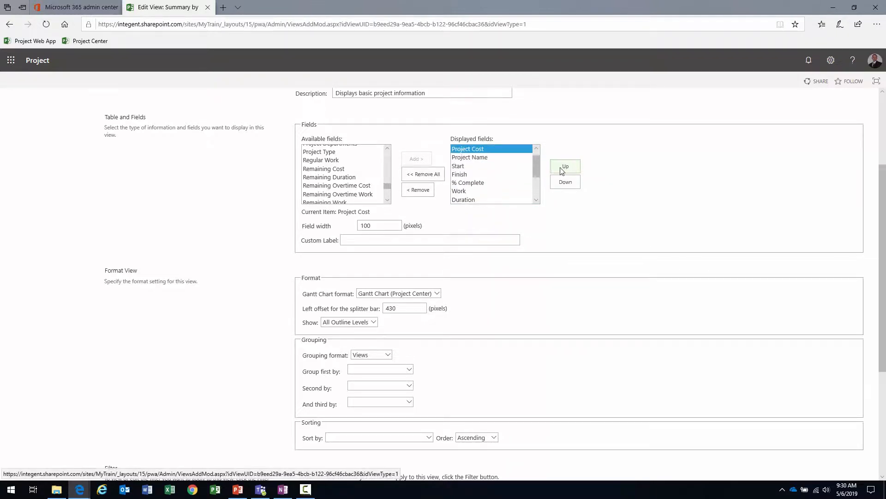
pyautogui.click(564, 183)
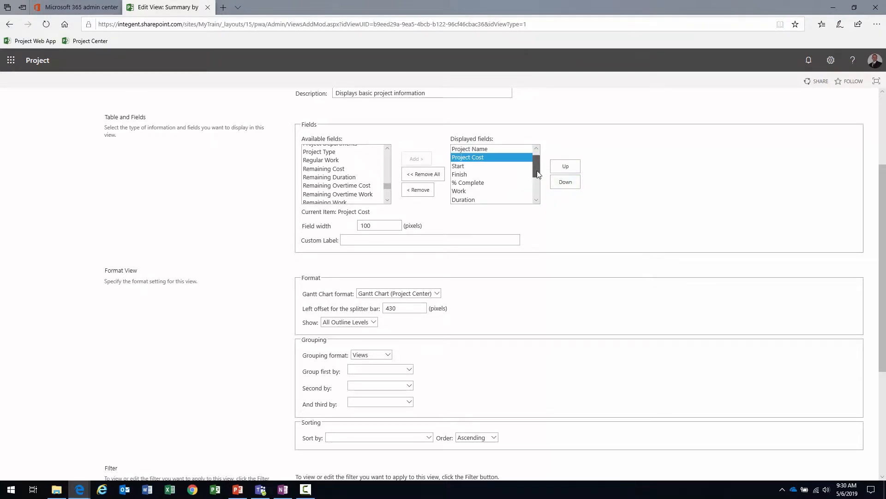
# Step: Reorder the displayed fields so that Project Health comes directly after Project Name
pyautogui.moveTo(538, 172); pyautogui.dragTo(537, 181)
pyautogui.click(499, 187)
pyautogui.click(568, 167)
pyautogui.click(568, 167)
pyautogui.click(568, 167)
pyautogui.click(568, 167)
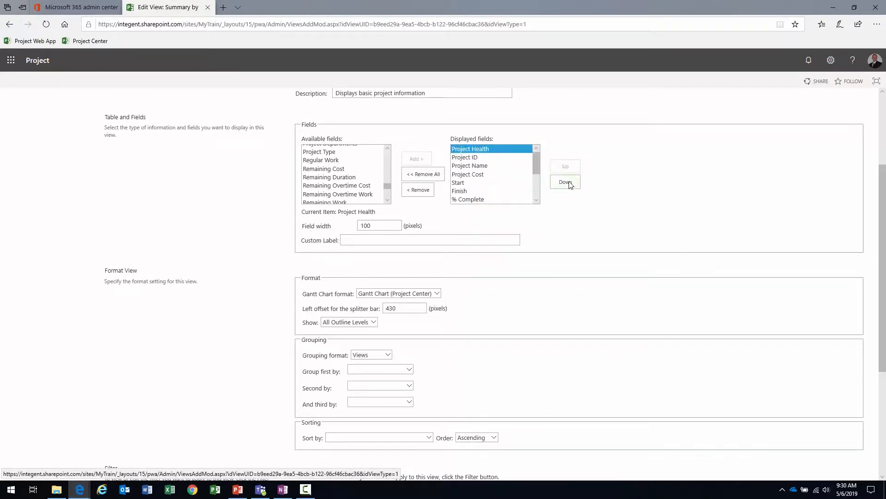
pyautogui.click(567, 182)
pyautogui.click(567, 182)
pyautogui.click(567, 181)
# Step: Move Project Schedule up the displayed fields so that it comes directly after Project Cost
pyautogui.moveTo(533, 165); pyautogui.dragTo(536, 184)
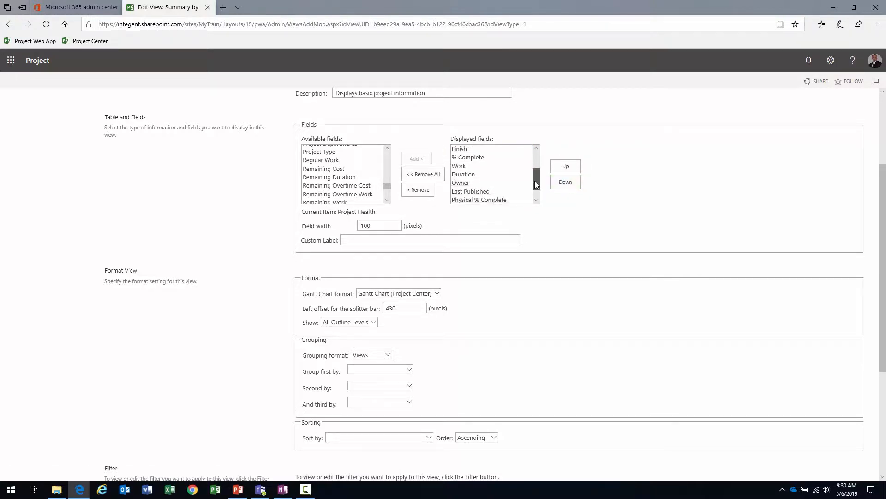
pyautogui.scroll(-1, 509, 197)
pyautogui.click(508, 199)
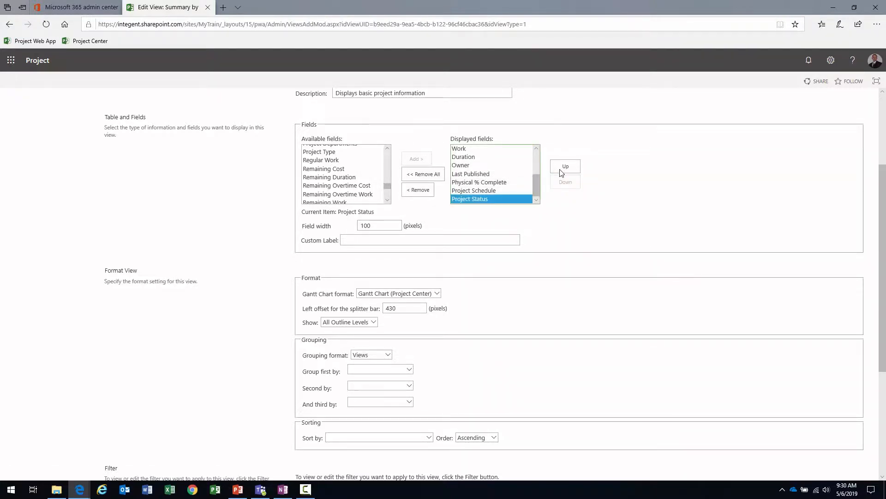
pyautogui.click(519, 191)
pyautogui.click(566, 167)
pyautogui.click(565, 166)
pyautogui.click(565, 166)
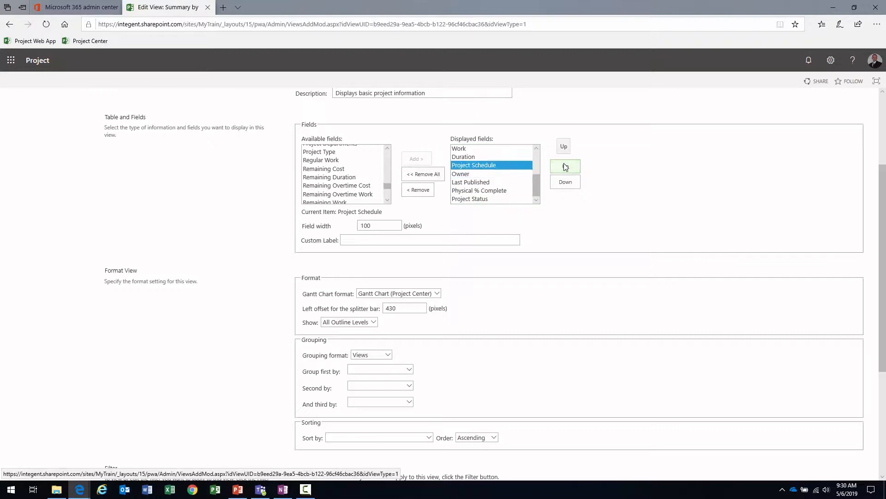
pyautogui.click(566, 166)
pyautogui.click(566, 167)
pyautogui.click(565, 166)
pyautogui.click(565, 167)
pyautogui.click(565, 167)
pyautogui.click(566, 166)
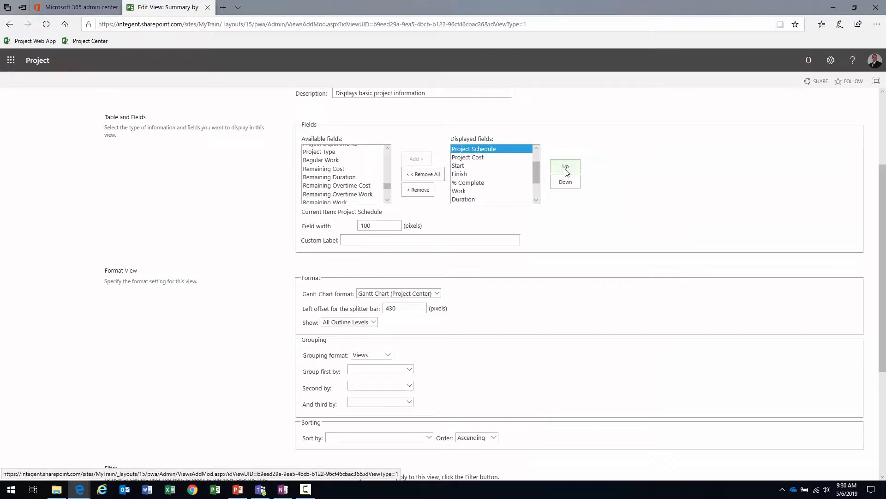
pyautogui.click(566, 182)
# Step: Group the view first by Project Status
pyautogui.scroll(-2, 551, 198)
pyautogui.scroll(-3, 555, 196)
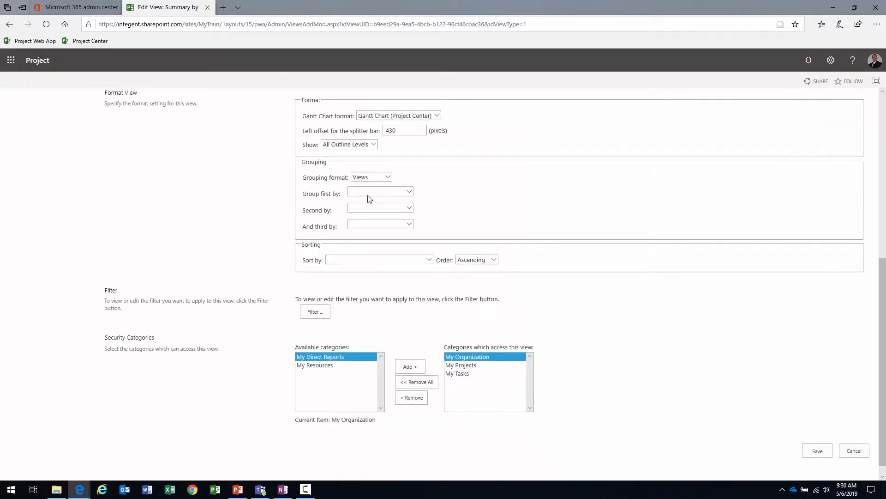
pyautogui.doubleClick(309, 165)
pyautogui.click(409, 192)
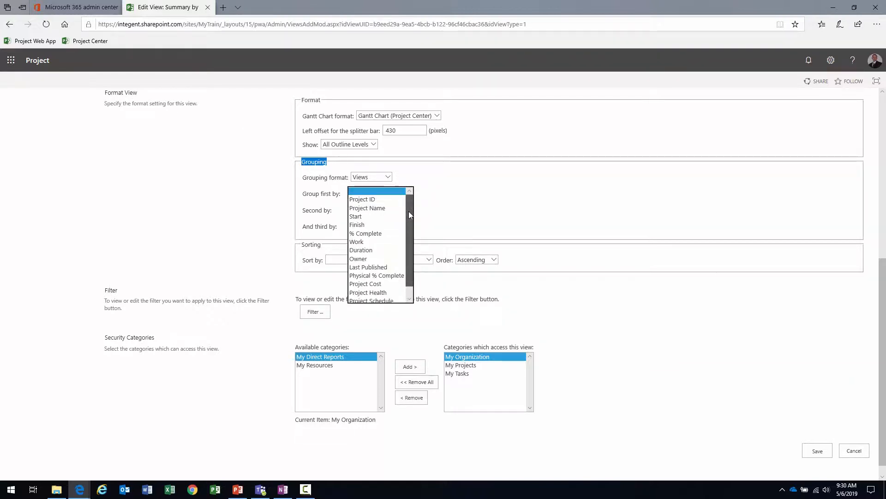
pyautogui.moveTo(408, 212); pyautogui.dragTo(408, 231)
pyautogui.click(379, 298)
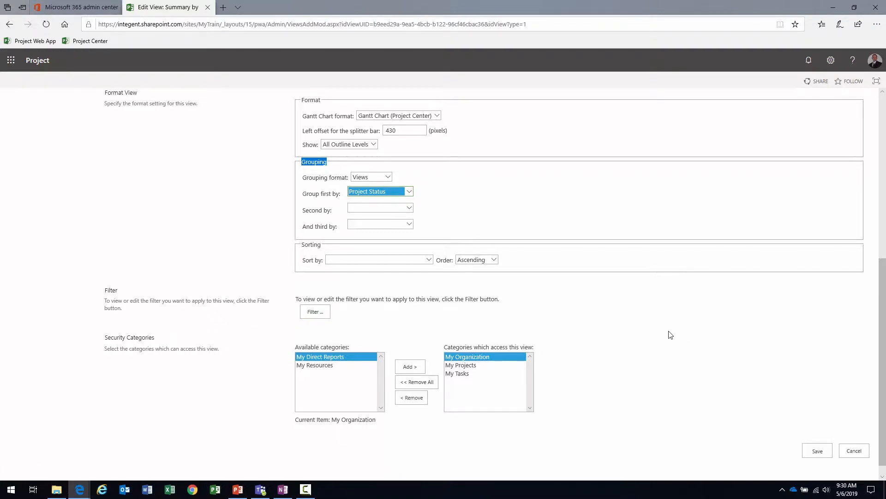
# Step: Set the field width of Project Health, Project Cost and Project Schedule to 25 pixels each and save the view
pyautogui.scroll(1, 669, 333)
pyautogui.scroll(5, 670, 334)
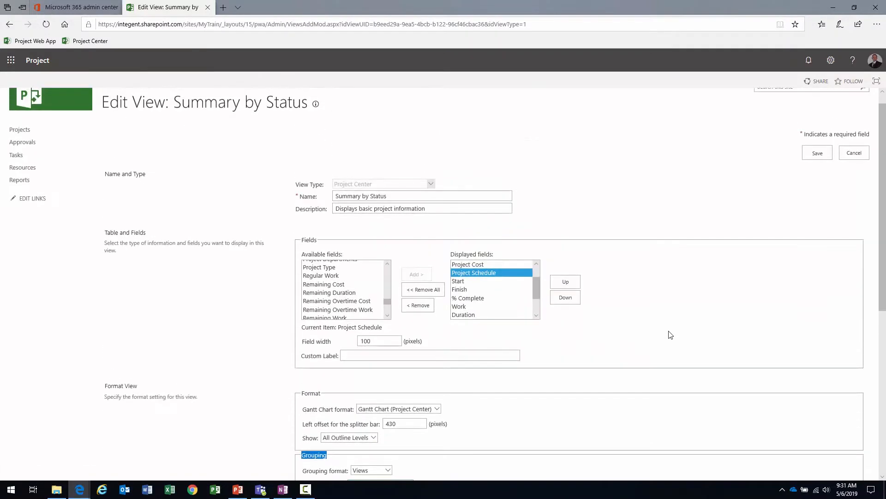
pyautogui.scroll(-1, 670, 335)
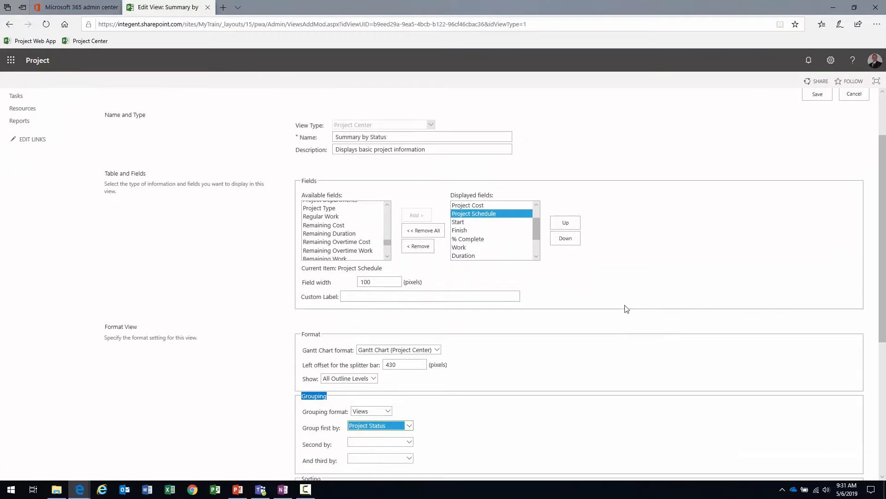
pyautogui.scroll(-1, 534, 226)
pyautogui.scroll(2, 512, 217)
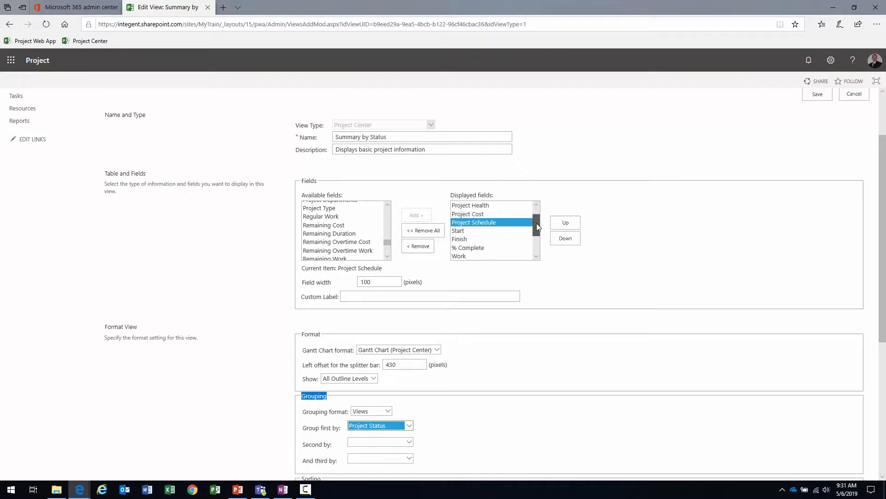
pyautogui.click(510, 218)
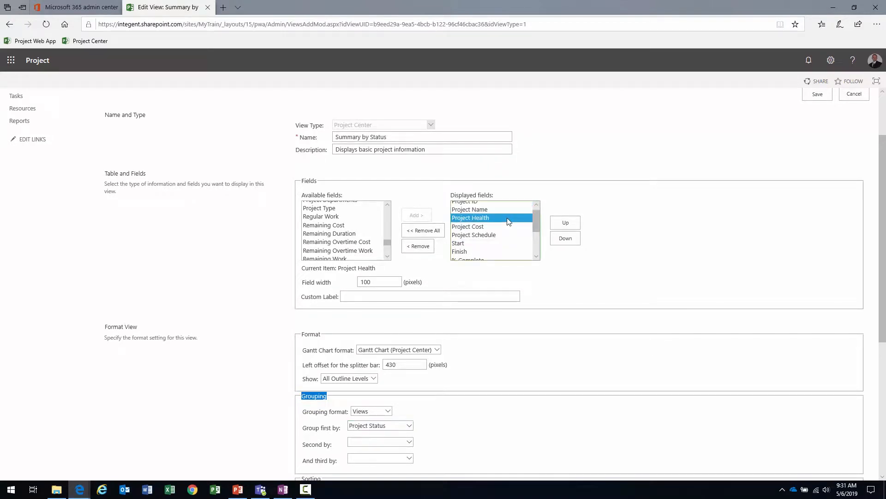
pyautogui.doubleClick(359, 283)
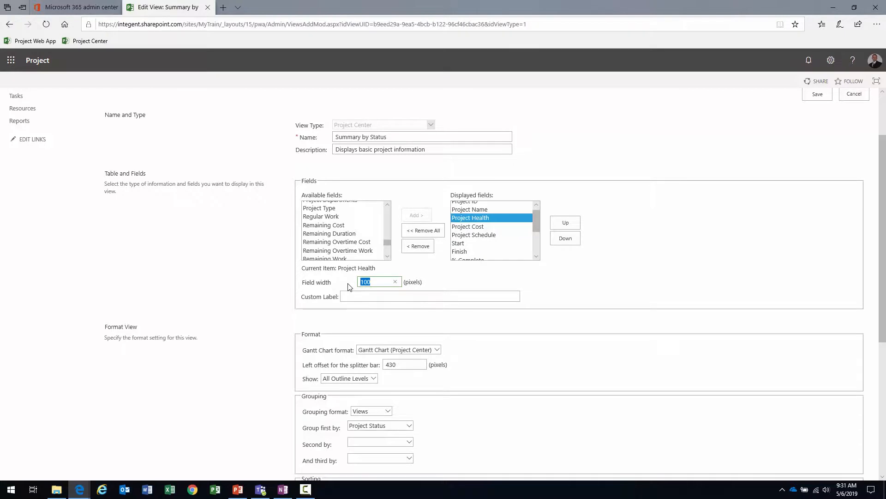
pyautogui.write('25')
pyautogui.click(462, 226)
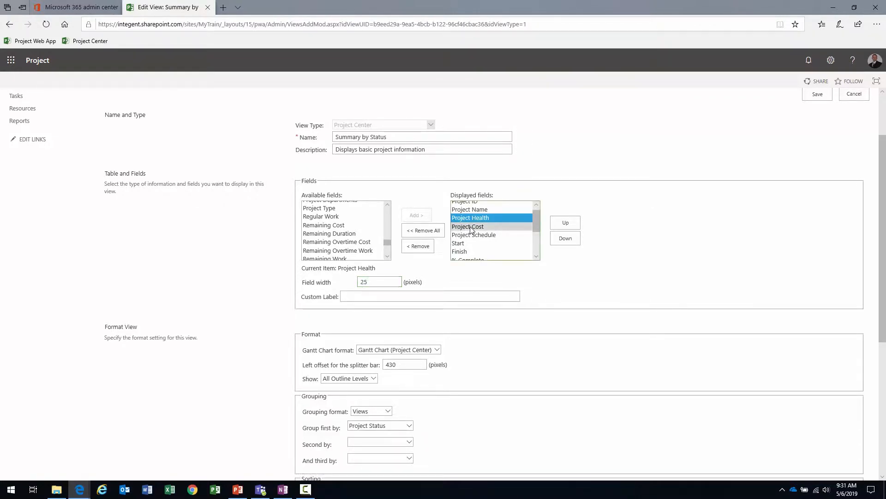
pyautogui.doubleClick(362, 282)
pyautogui.write('25')
pyautogui.click(466, 234)
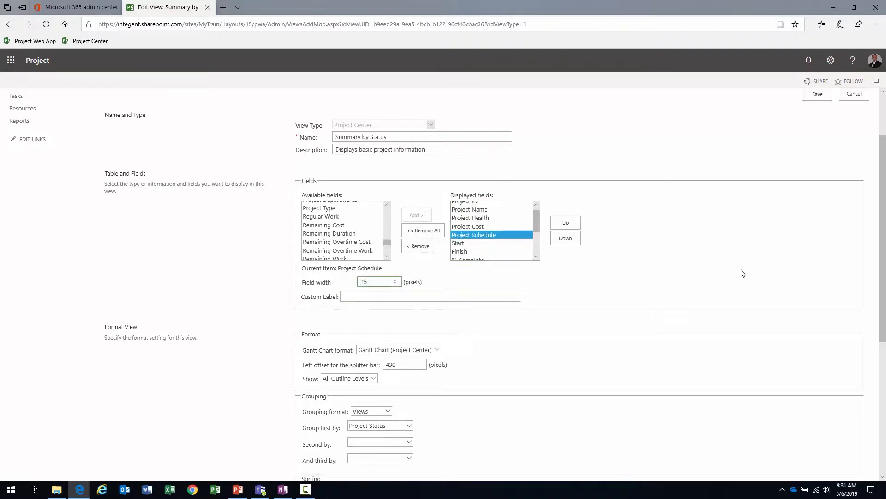
pyautogui.scroll(2, 745, 273)
pyautogui.click(818, 169)
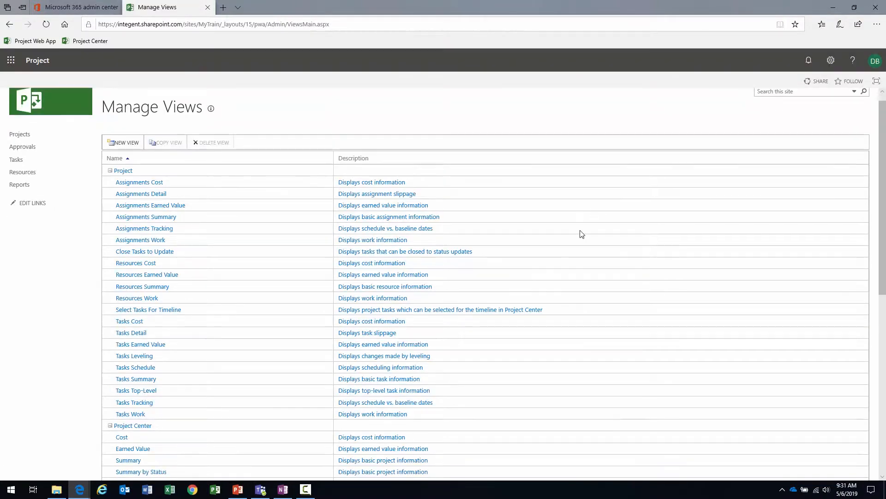
# Step: Go to the PWA Settings and open the Project Detail Pages library
pyautogui.scroll(-1, 582, 234)
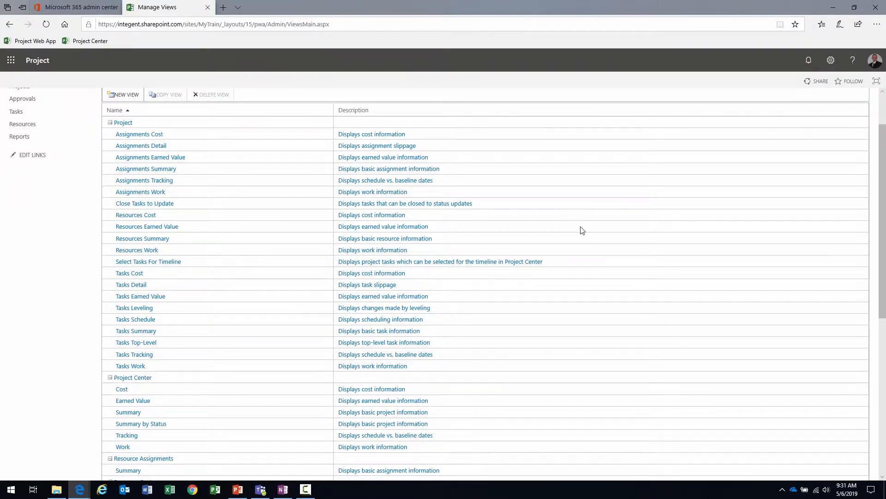
pyautogui.scroll(1, 578, 231)
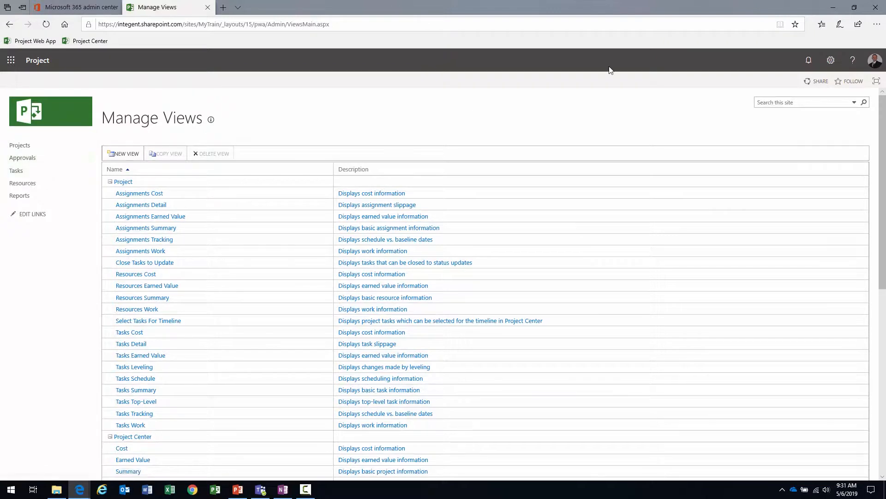
pyautogui.click(830, 60)
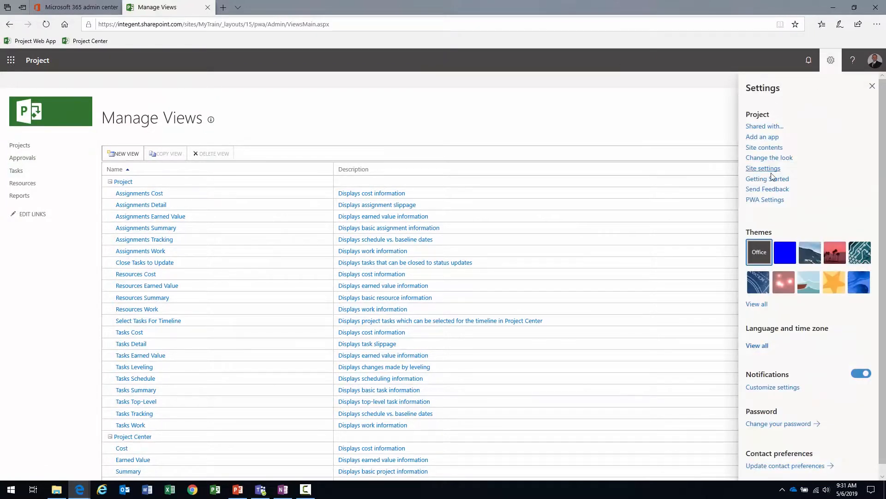
pyautogui.click(765, 200)
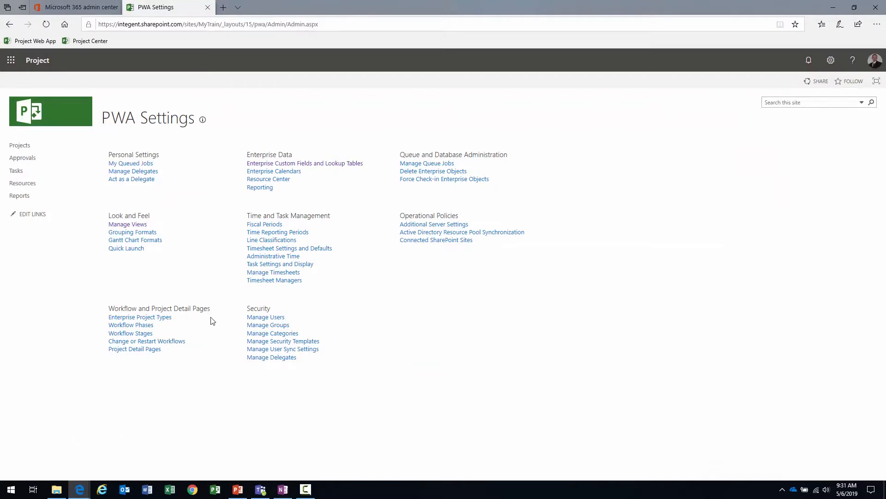
pyautogui.moveTo(212, 309); pyautogui.dragTo(102, 314)
pyautogui.click(66, 330)
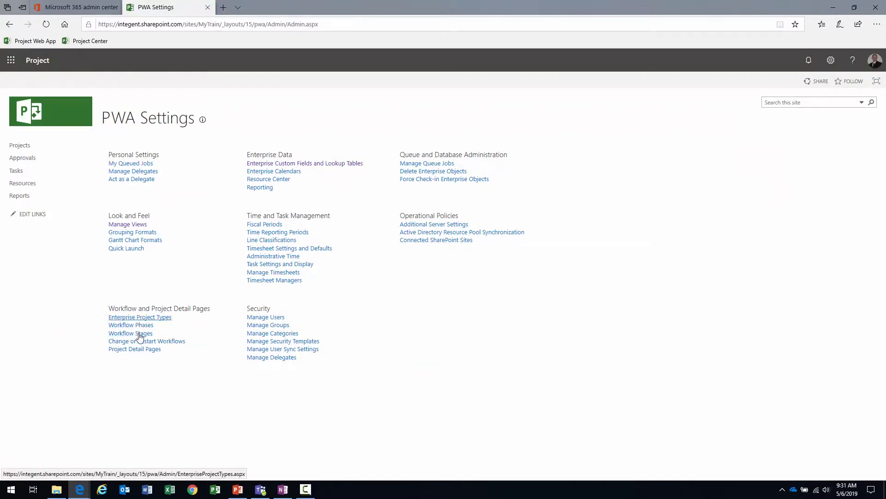
pyautogui.click(138, 353)
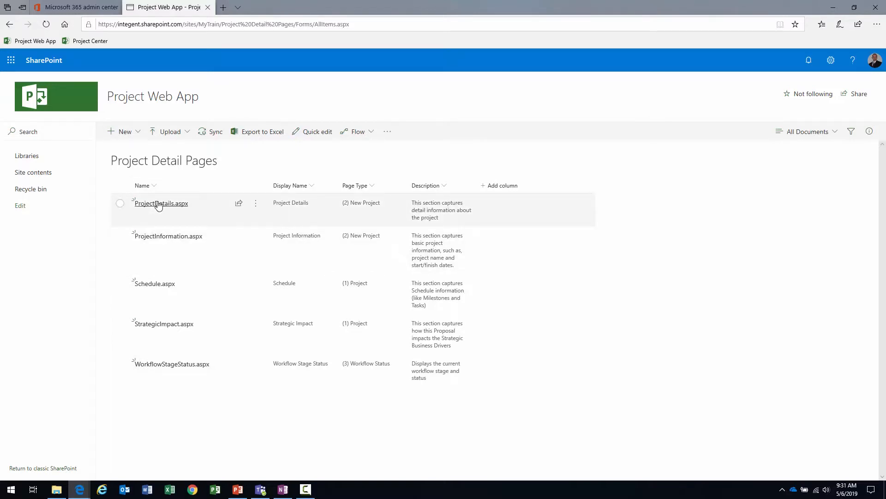
# Step: Create a new web part page named "Project Status" with the "Full Page, Vertical" layout template
pyautogui.moveTo(159, 205)
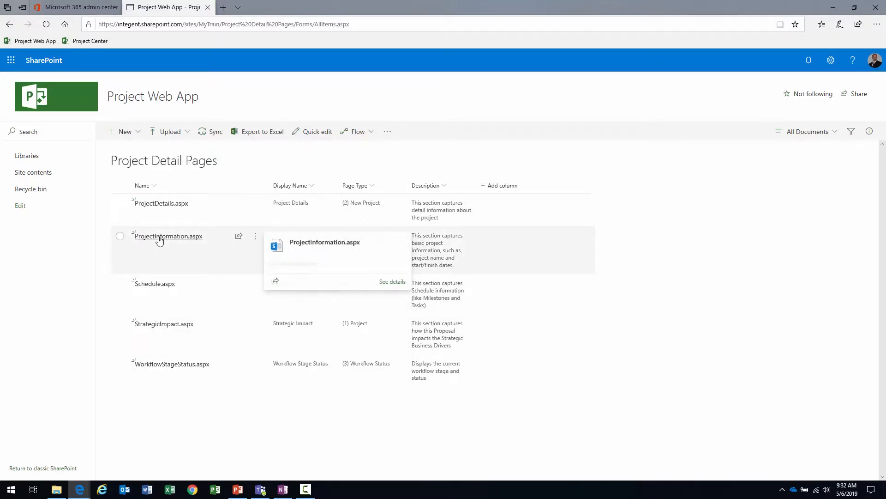
pyautogui.click(131, 133)
pyautogui.click(135, 150)
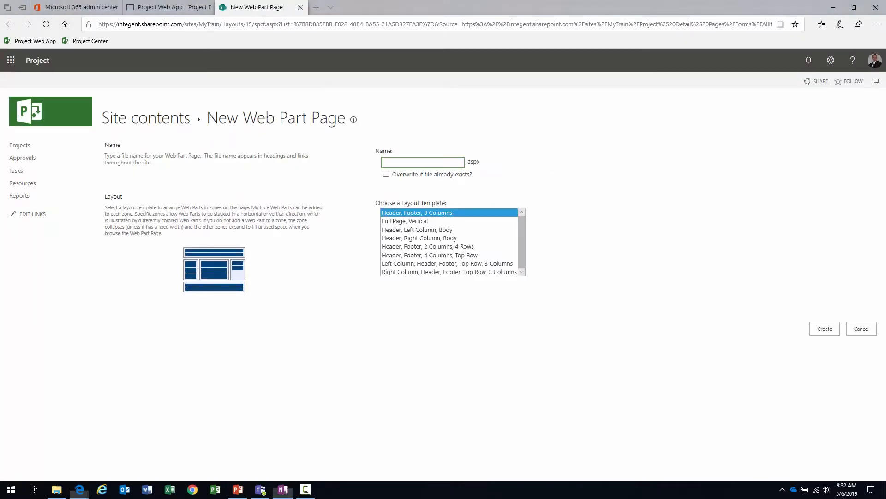
pyautogui.click(412, 162)
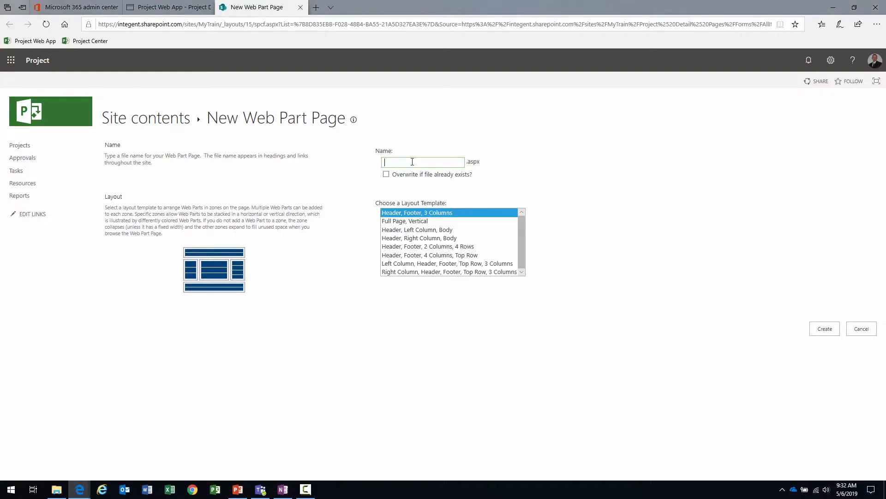
pyautogui.write('Project Status')
pyautogui.click(411, 221)
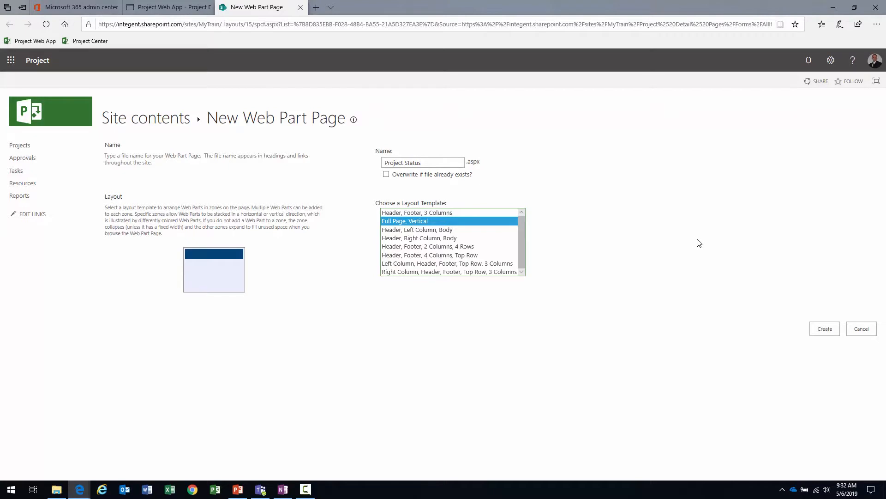
pyautogui.click(824, 329)
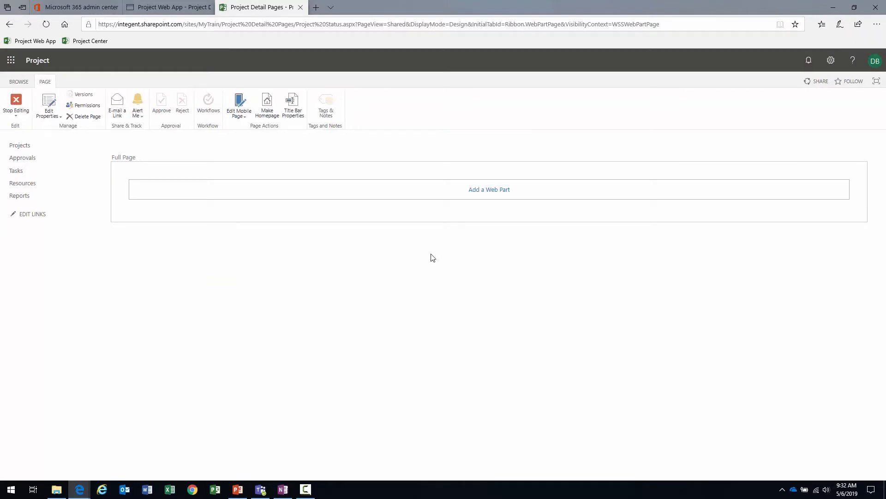
# Step: Add the Basic Info web part from the Project Web App category to the page's Full Page zone
pyautogui.click(490, 195)
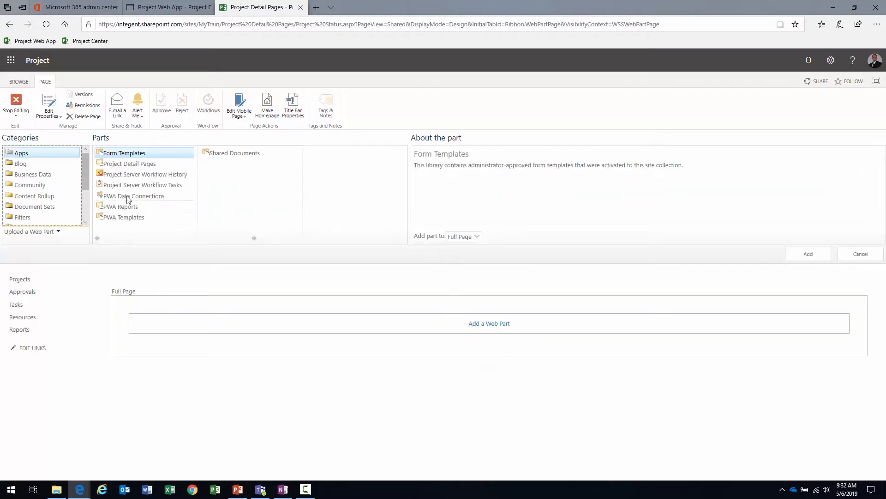
pyautogui.moveTo(87, 171); pyautogui.dragTo(86, 200)
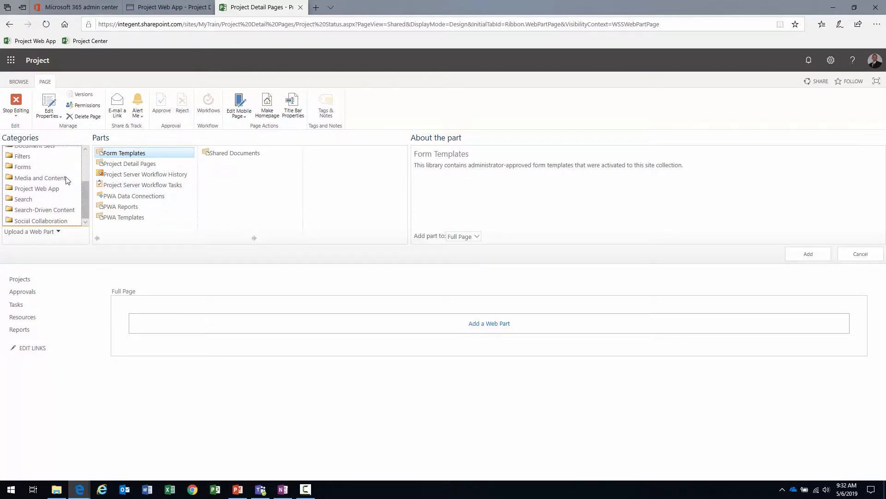
pyautogui.moveTo(35, 138); pyautogui.dragTo(1, 137)
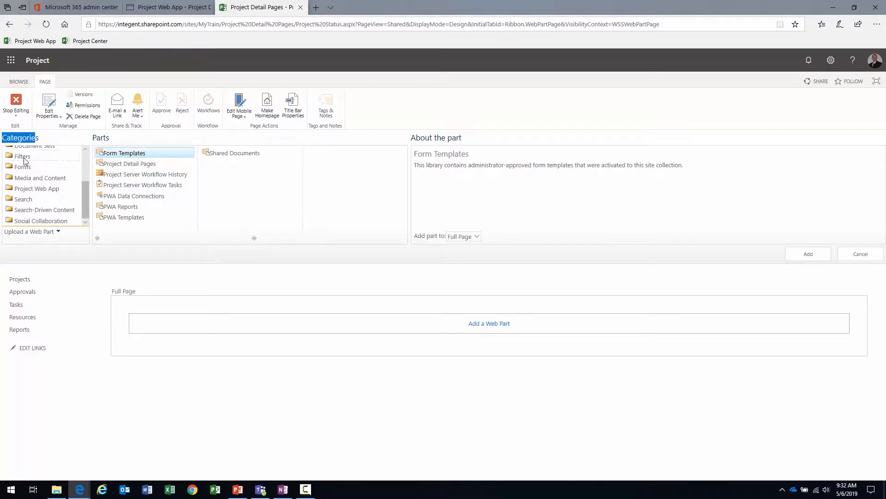
pyautogui.click(33, 190)
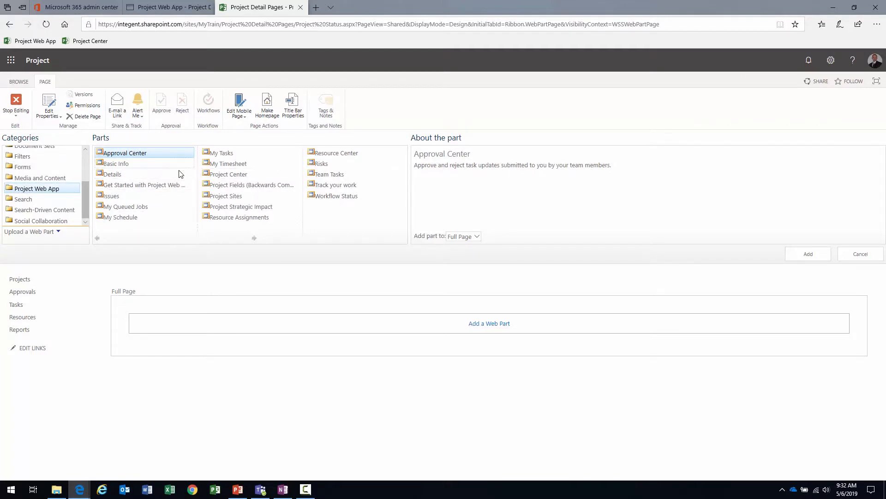
pyautogui.click(116, 164)
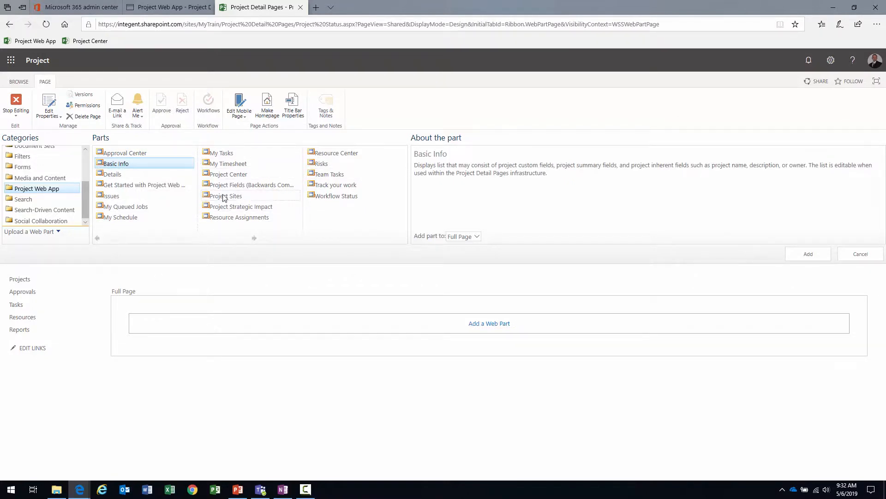
pyautogui.click(120, 176)
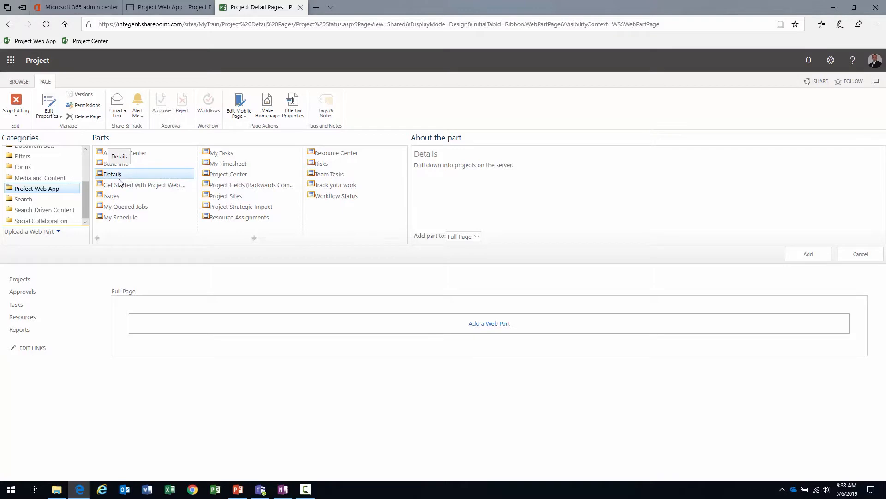
pyautogui.click(118, 186)
pyautogui.click(117, 176)
pyautogui.click(120, 165)
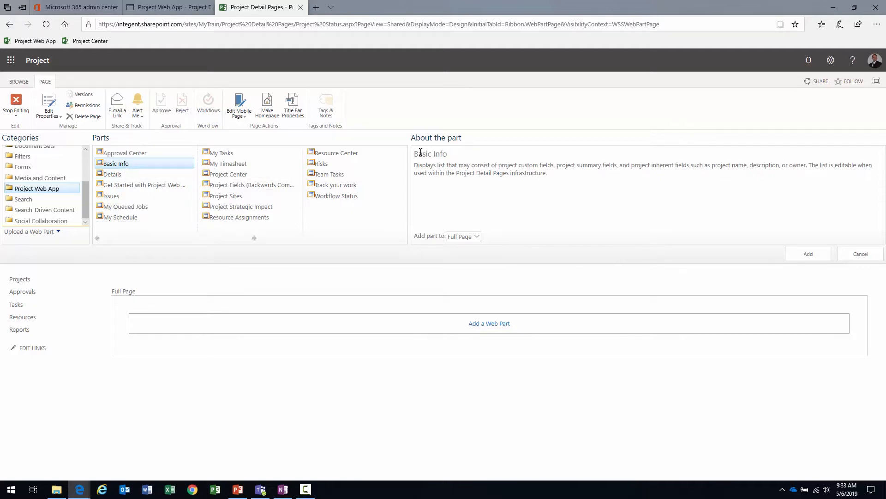
pyautogui.moveTo(418, 154); pyautogui.dragTo(793, 166)
pyautogui.click(567, 172)
pyautogui.click(809, 255)
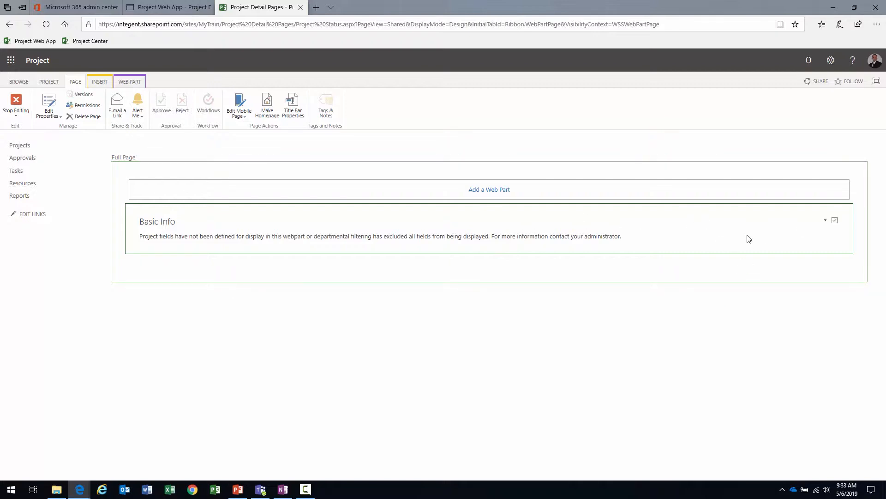
# Step: Edit the Basic Info web part and open the selection of its displayed project fields
pyautogui.click(825, 221)
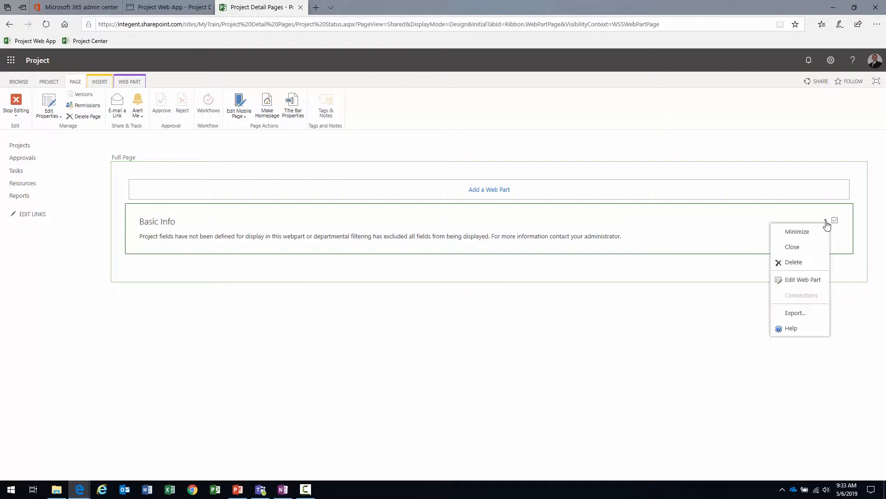
pyautogui.click(802, 280)
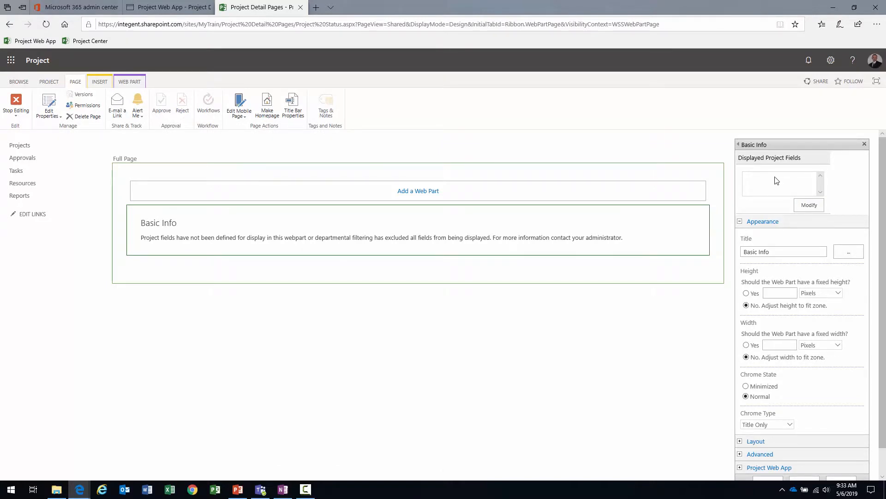
pyautogui.moveTo(745, 158); pyautogui.dragTo(801, 156)
pyautogui.click(802, 156)
pyautogui.click(808, 207)
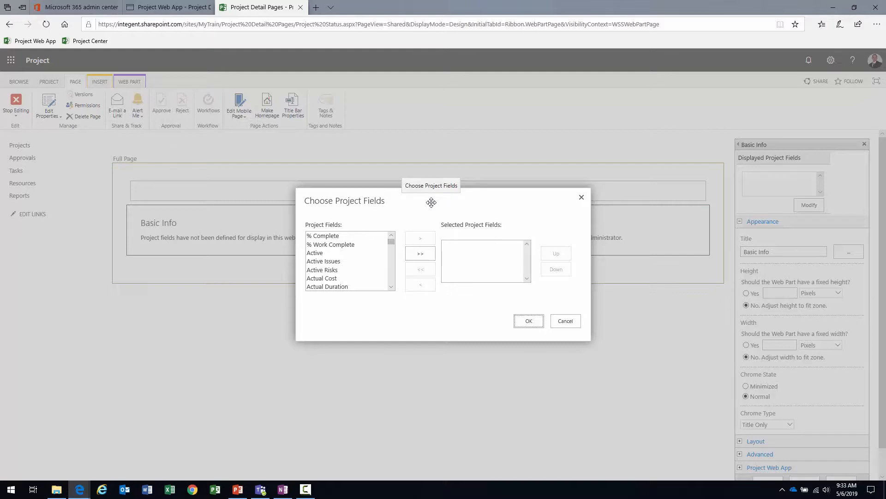
pyautogui.moveTo(432, 202); pyautogui.dragTo(431, 197)
# Step: Add Project Name to the selected project fields of the web part
pyautogui.click(332, 256)
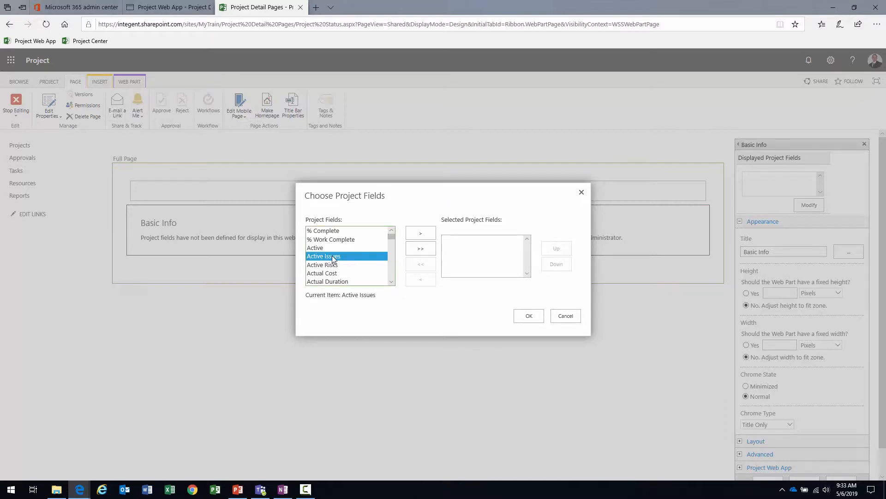
pyautogui.press('n')
pyautogui.click(310, 241)
pyautogui.scroll(-1, 352, 253)
pyautogui.click(355, 256)
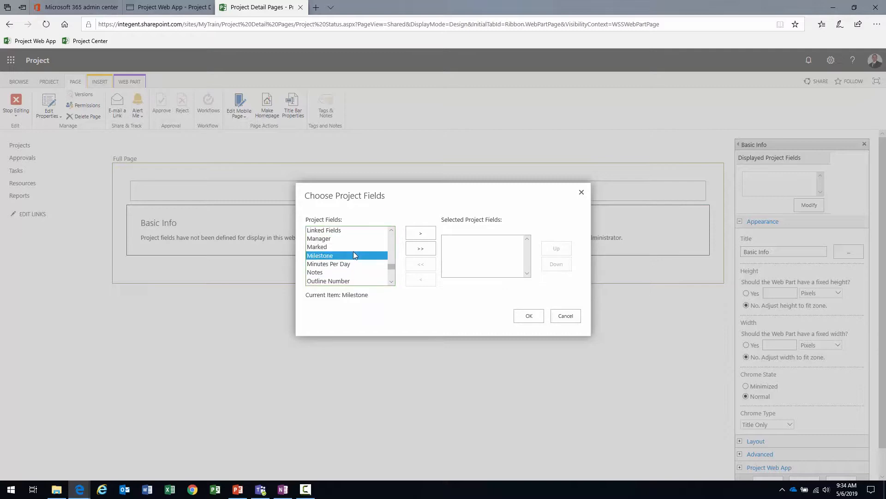
pyautogui.press('p')
pyautogui.scroll(-3, 361, 252)
pyautogui.scroll(-3, 359, 252)
pyautogui.click(359, 270)
pyautogui.click(422, 233)
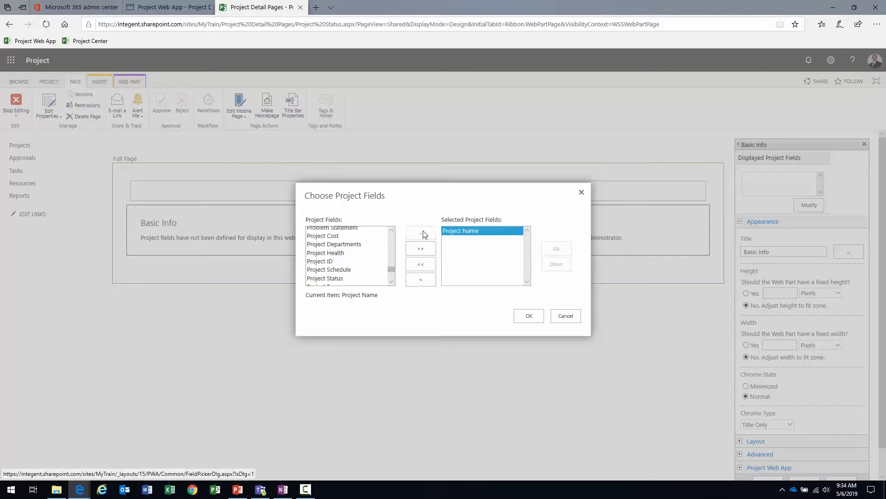
# Step: Add Description and Status Summary to the selected project fields below Project Name
pyautogui.moveTo(391, 271); pyautogui.dragTo(380, 228)
pyautogui.click(364, 239)
pyautogui.press('d')
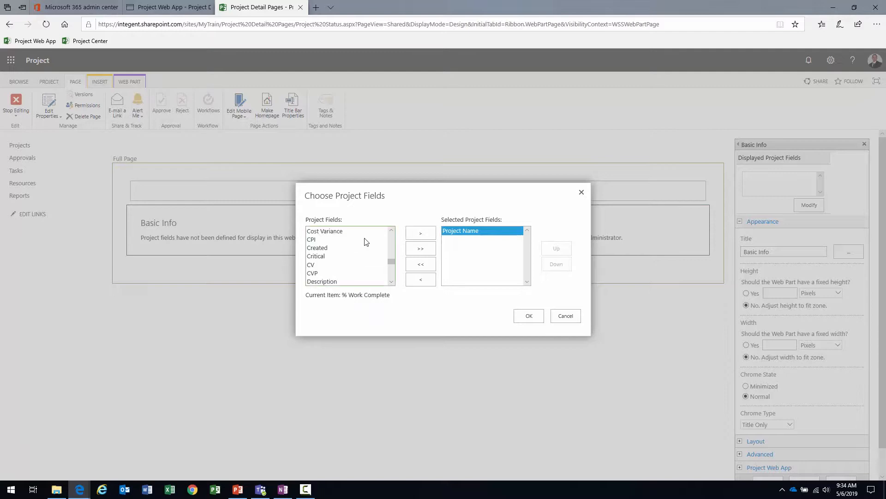
pyautogui.click(430, 234)
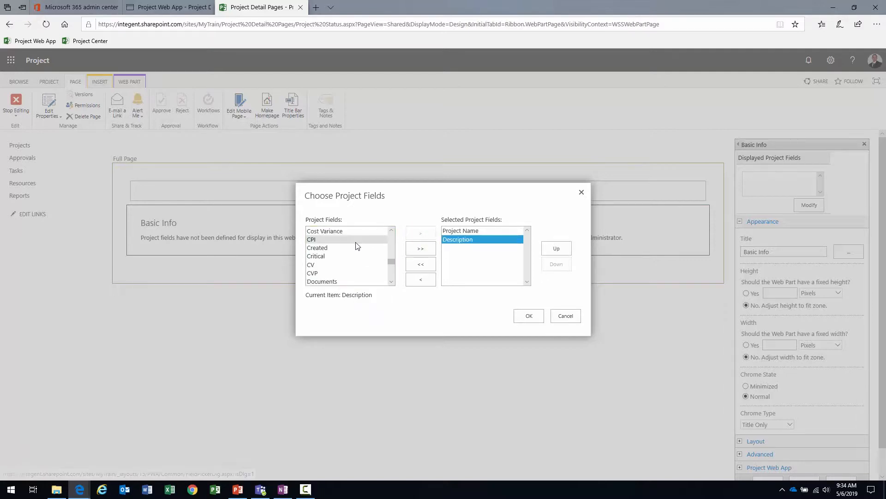
pyautogui.press('s')
pyautogui.scroll(-5, 352, 257)
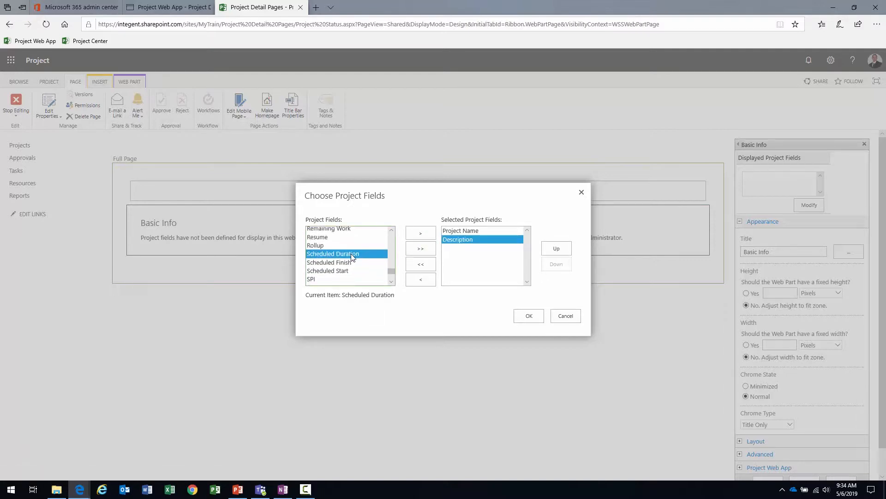
pyautogui.click(353, 255)
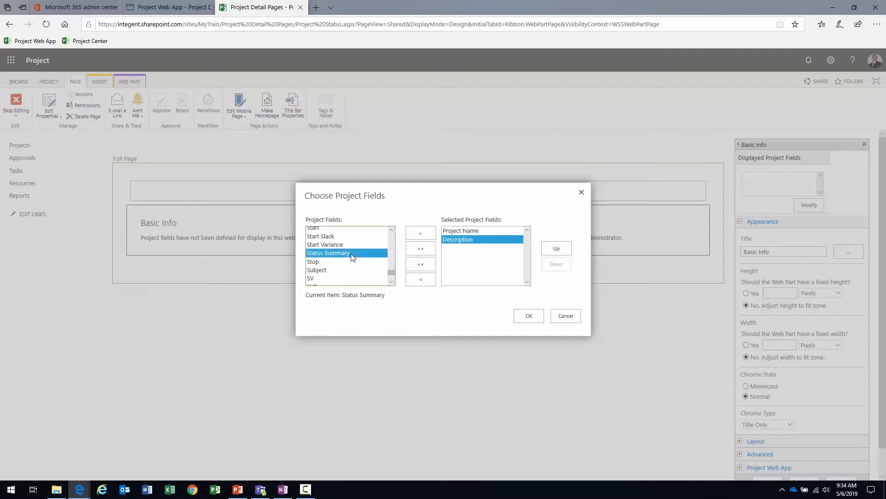
pyautogui.click(407, 235)
# Step: Add Project Health to the selected project fields and accept the field selection
pyautogui.click(376, 262)
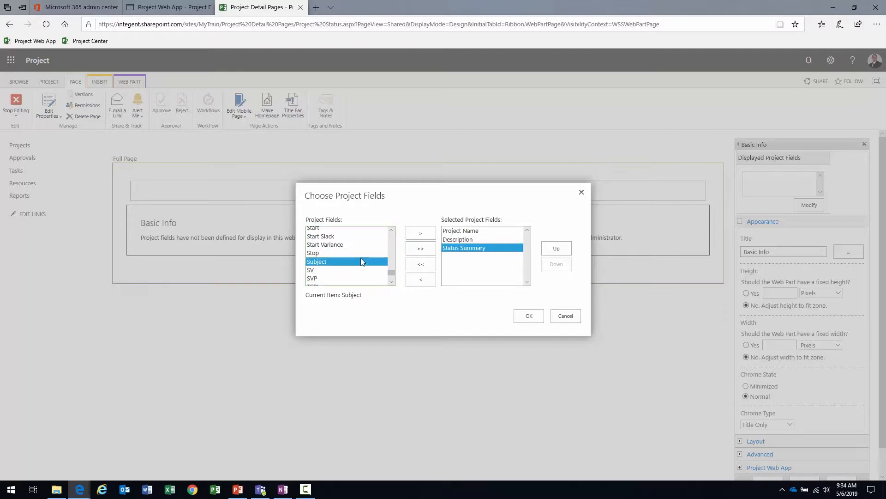
pyautogui.press('p')
pyautogui.press('Down')
pyautogui.press('Down')
pyautogui.press('Down')
pyautogui.press('Down')
pyautogui.press('Down')
pyautogui.press('Down')
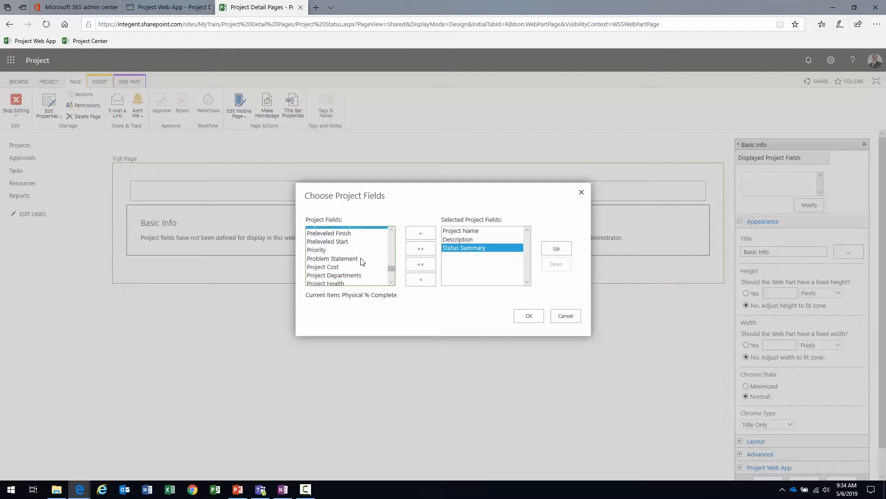
pyautogui.click(365, 263)
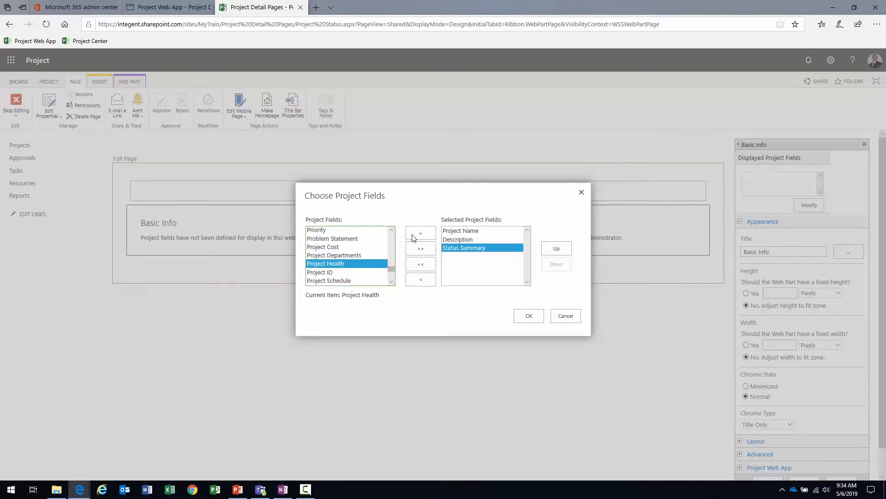
pyautogui.click(420, 234)
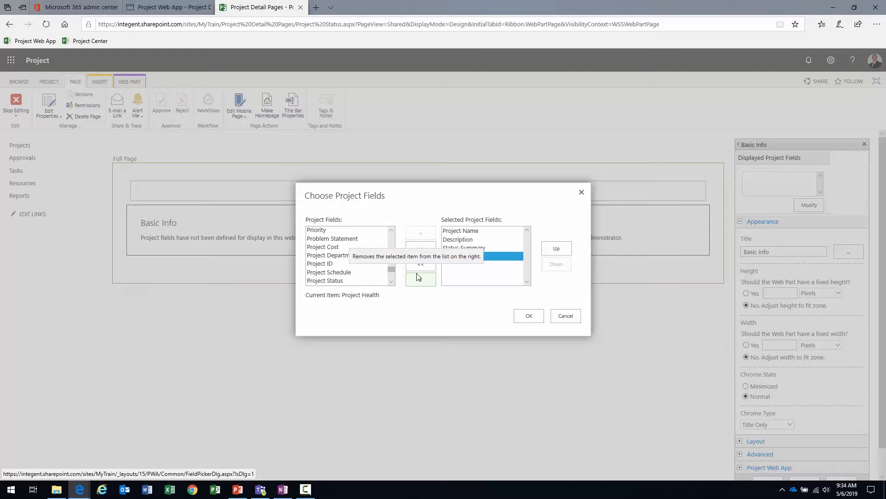
pyautogui.click(529, 317)
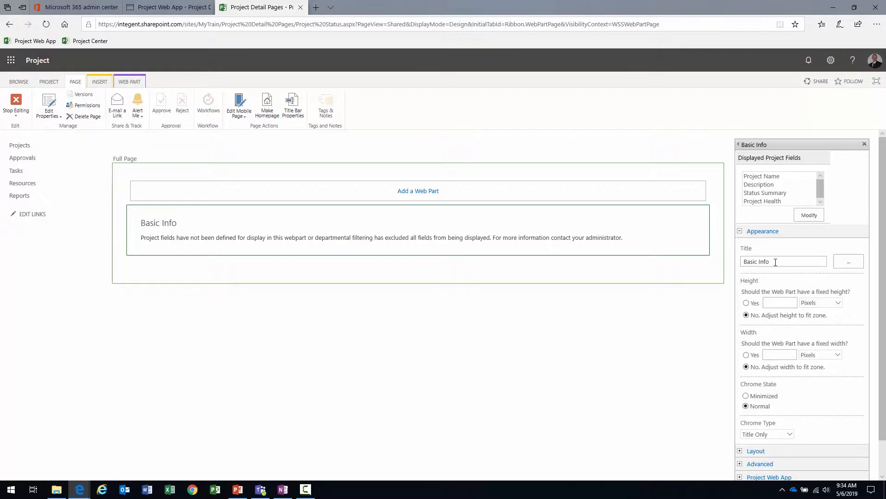
# Step: Title the web part "Project Status" and save its settings
pyautogui.moveTo(776, 262); pyautogui.dragTo(739, 267)
pyautogui.write('Project Status')
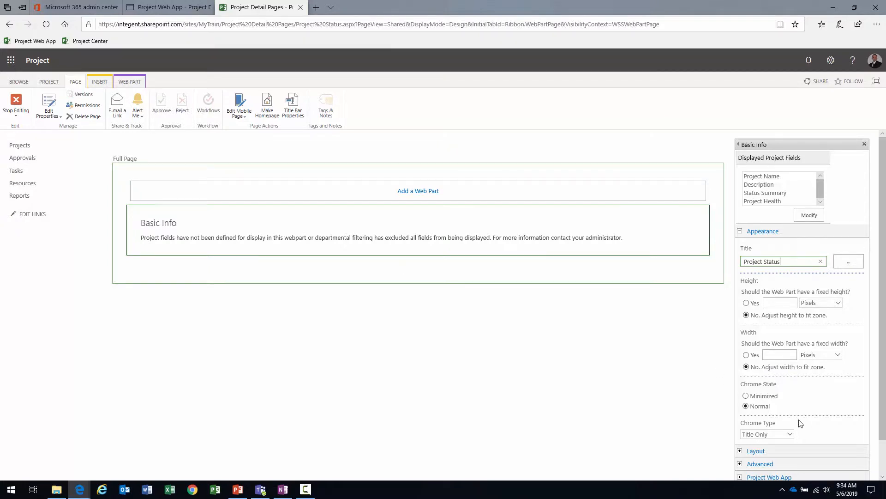
pyautogui.scroll(-1, 801, 423)
pyautogui.click(779, 455)
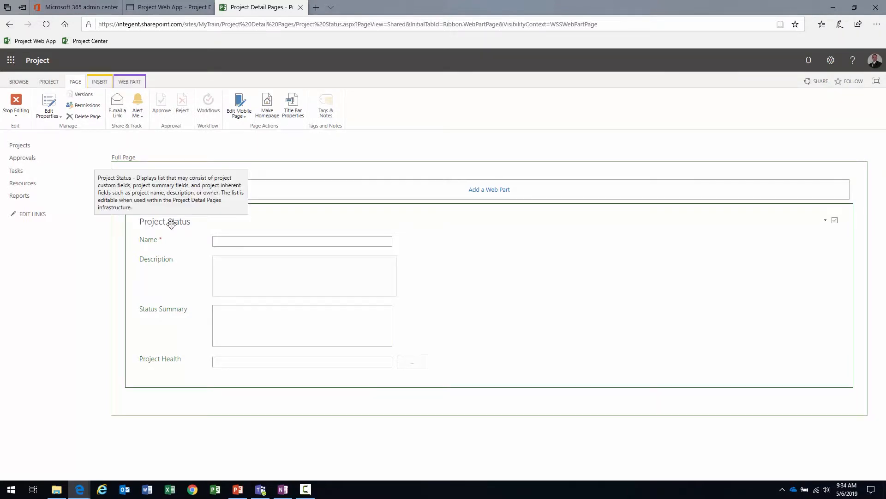
# Step: Add another Basic Info web part to the Full Page zone and open its settings for editing
pyautogui.click(475, 190)
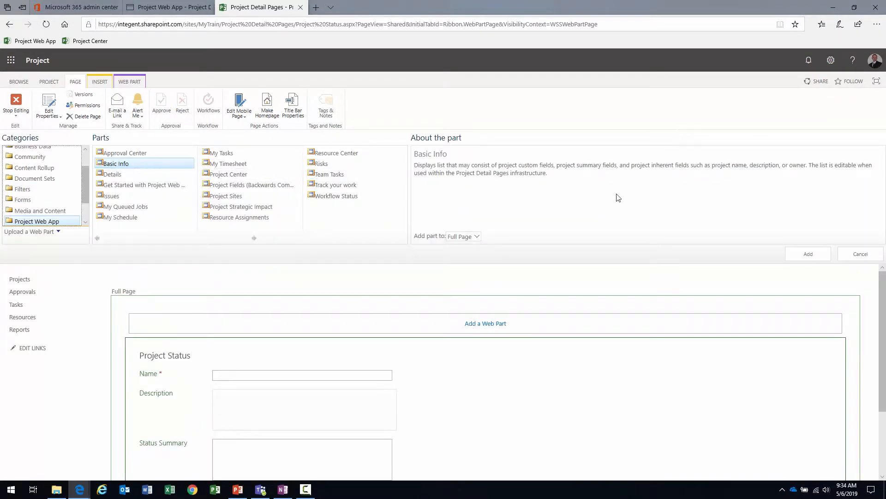
pyautogui.click(805, 254)
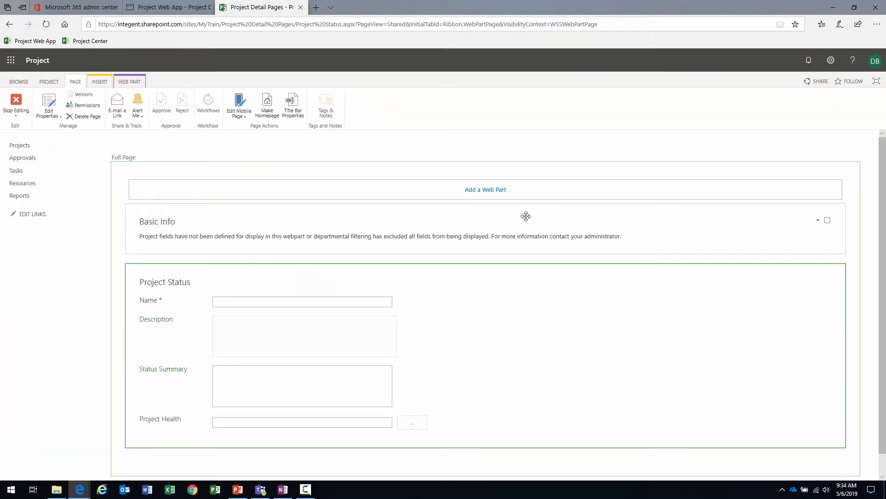
pyautogui.click(818, 220)
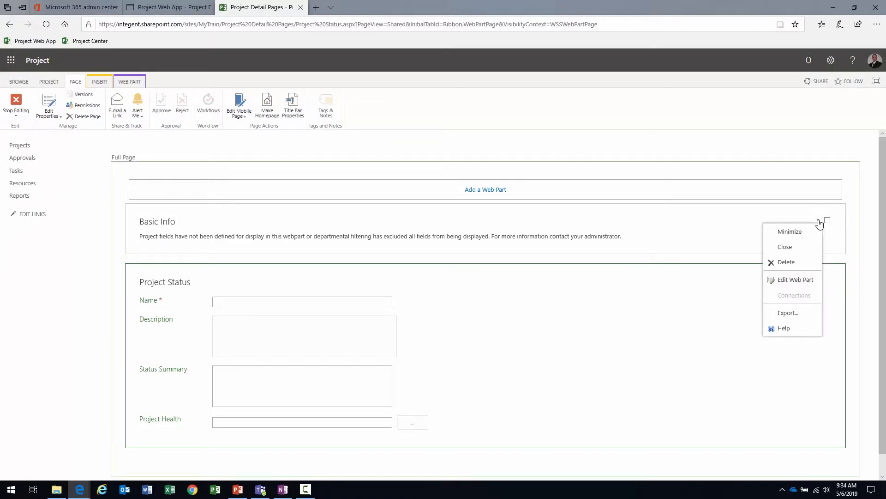
pyautogui.click(793, 280)
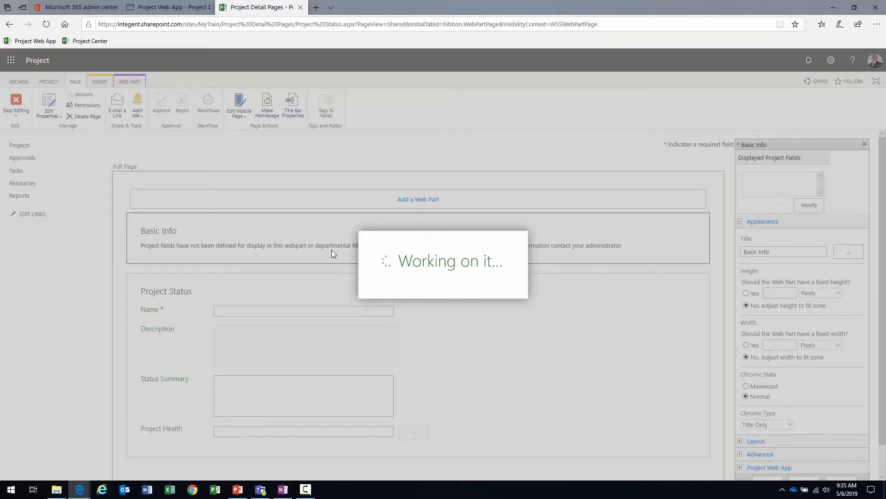
# Step: Add Baseline Cost to the new Basic Info web part's selected project fields
pyautogui.click(339, 262)
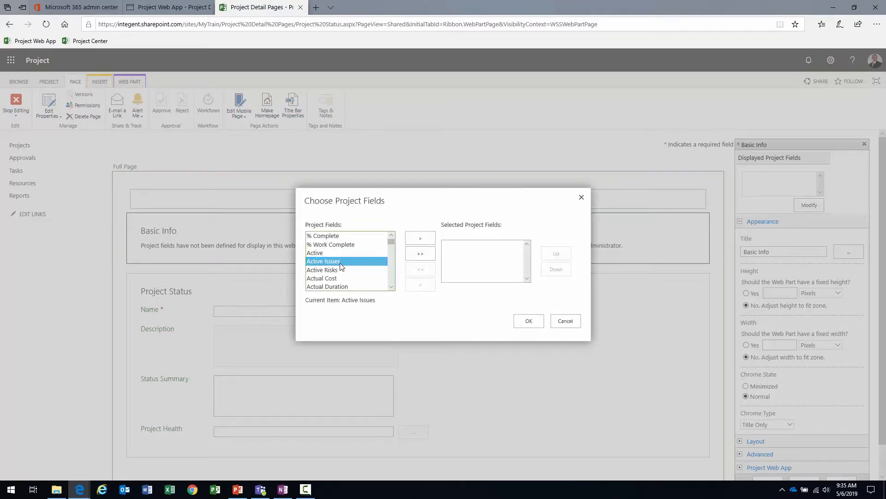
pyautogui.press('b')
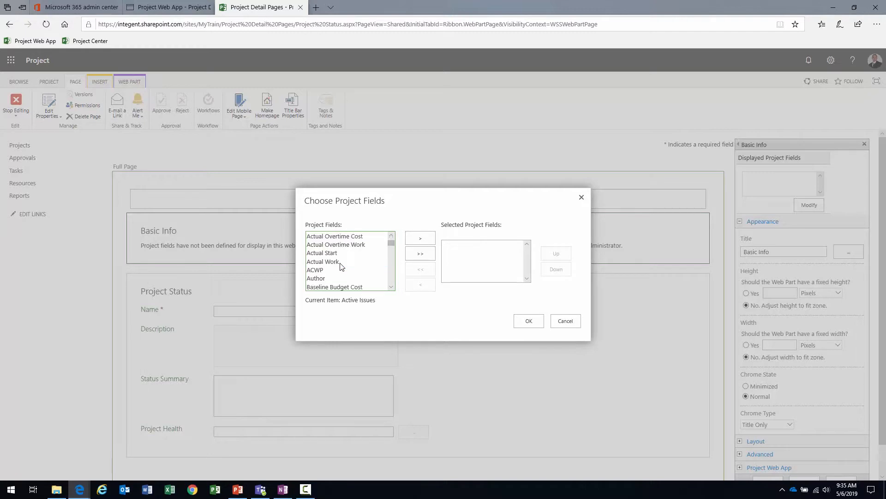
pyautogui.click(390, 276)
pyautogui.scroll(-1, 390, 278)
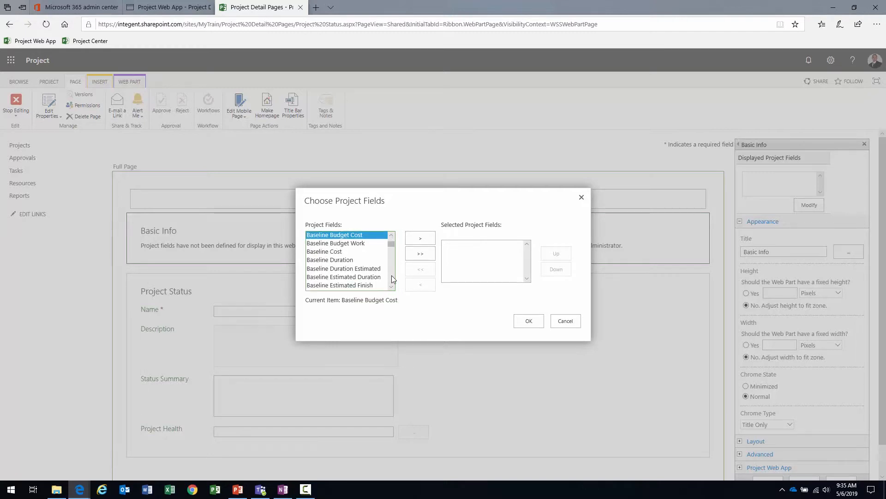
pyautogui.click(342, 251)
pyautogui.click(424, 238)
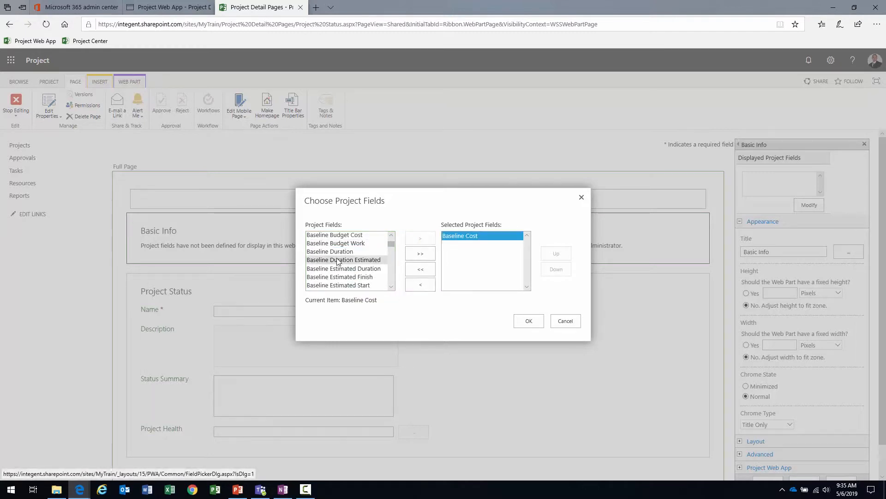
# Step: Add Cost to the selected project fields below Baseline Cost
pyautogui.click(338, 260)
pyautogui.press('c')
pyautogui.click(390, 279)
pyautogui.scroll(-2, 383, 277)
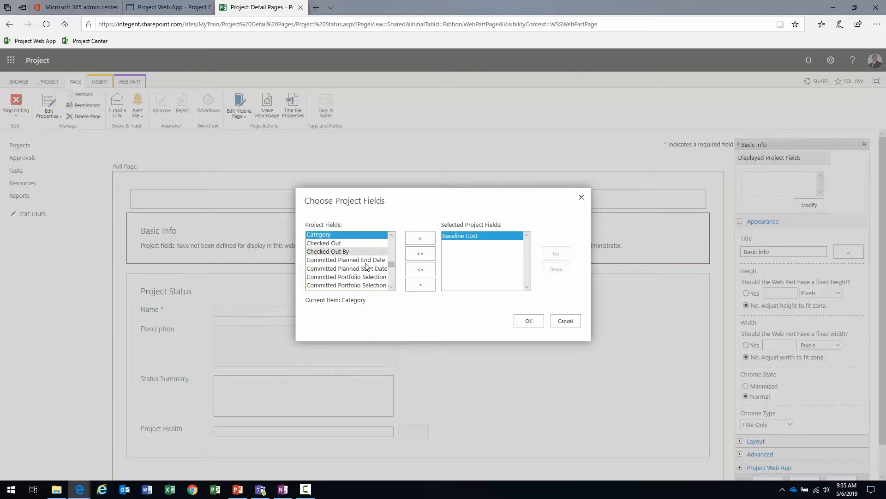
pyautogui.scroll(-1, 353, 287)
pyautogui.click(346, 274)
pyautogui.click(420, 238)
# Step: Add Project Cost to the selected project fields and accept the field selection
pyautogui.click(322, 275)
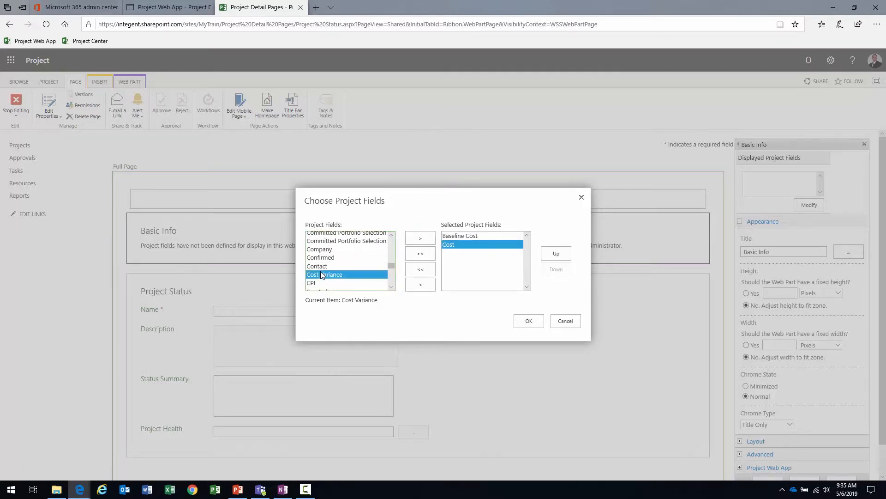
pyautogui.press('p')
pyautogui.scroll(-7, 322, 275)
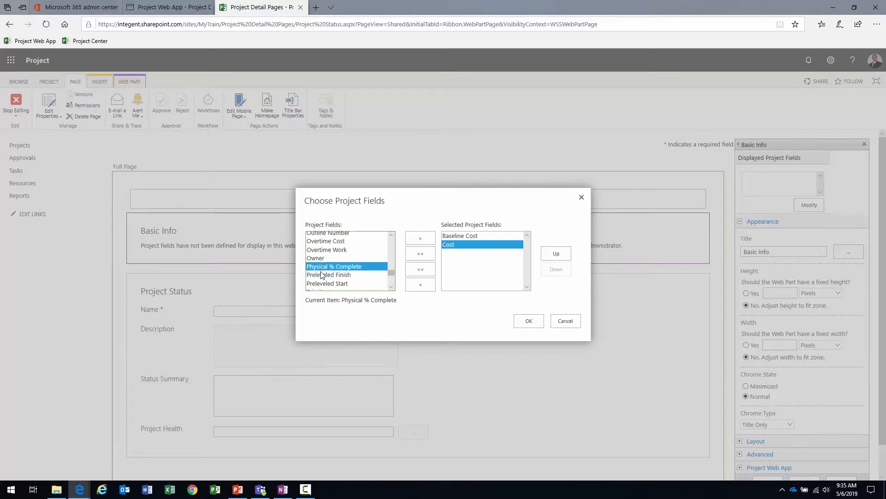
pyautogui.click(322, 270)
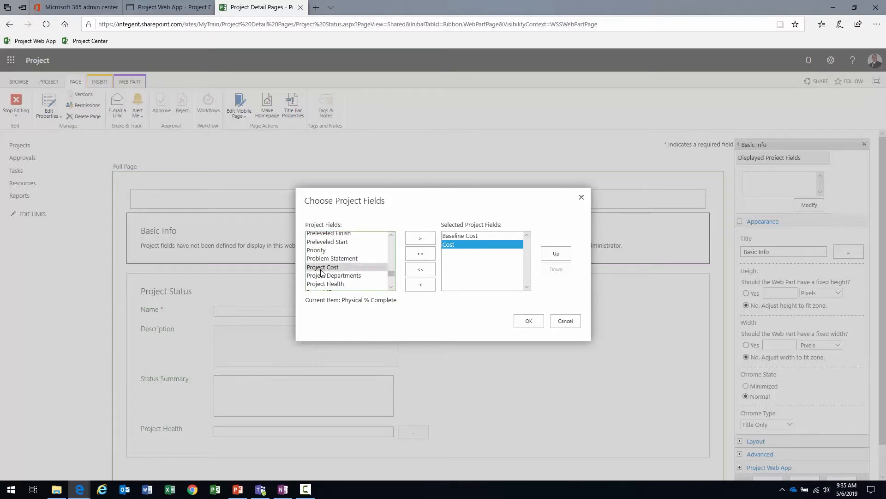
pyautogui.click(420, 238)
pyautogui.click(529, 321)
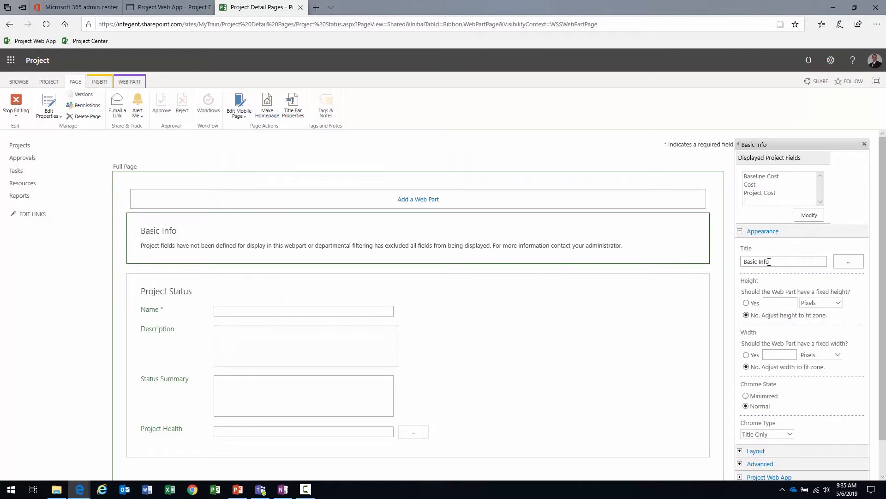
# Step: Title the new web part "Cost Status" and save its settings
pyautogui.tripleClick(769, 262)
pyautogui.write('Cost Status')
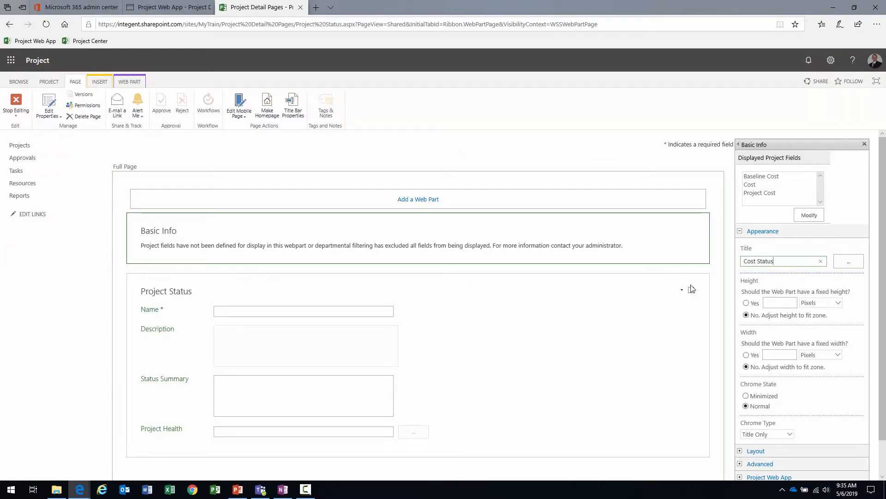
pyautogui.scroll(-1, 759, 430)
pyautogui.click(764, 457)
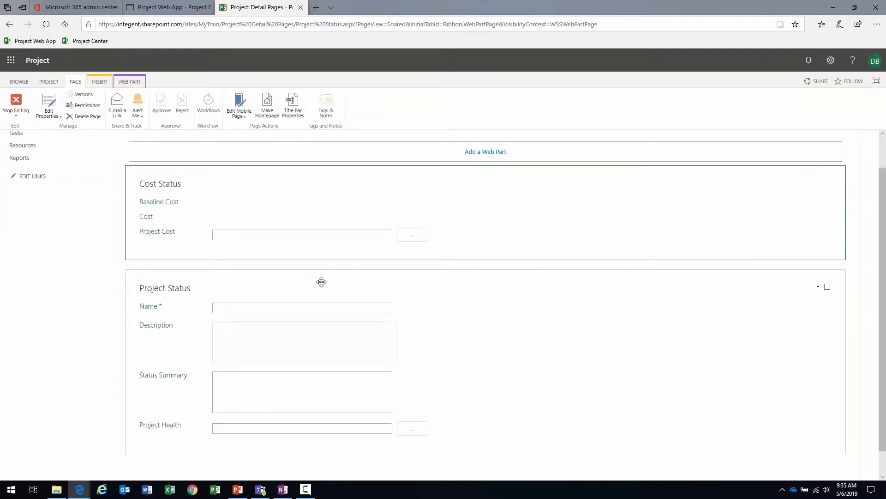
# Step: Try to move the Project Status web part above the Cost Status web part in the Full Page zone
pyautogui.moveTo(277, 287); pyautogui.dragTo(312, 173)
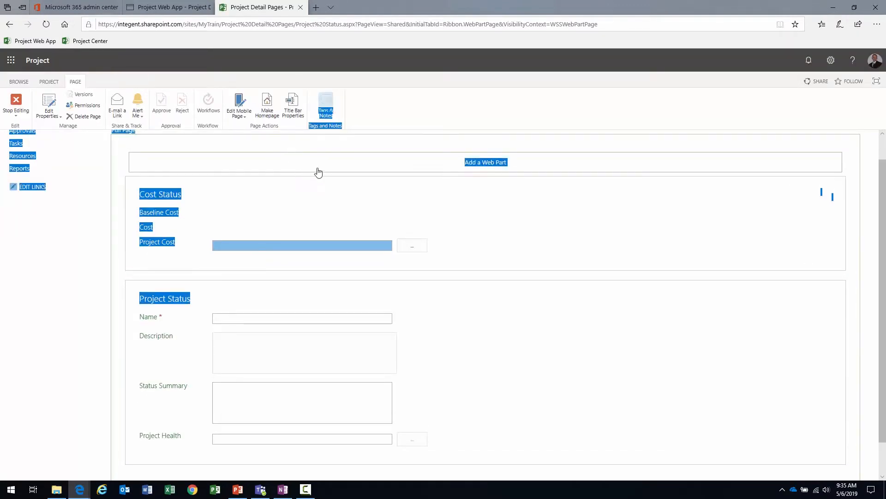
pyautogui.click(455, 350)
pyautogui.moveTo(144, 291); pyautogui.dragTo(138, 210)
pyautogui.click(136, 309)
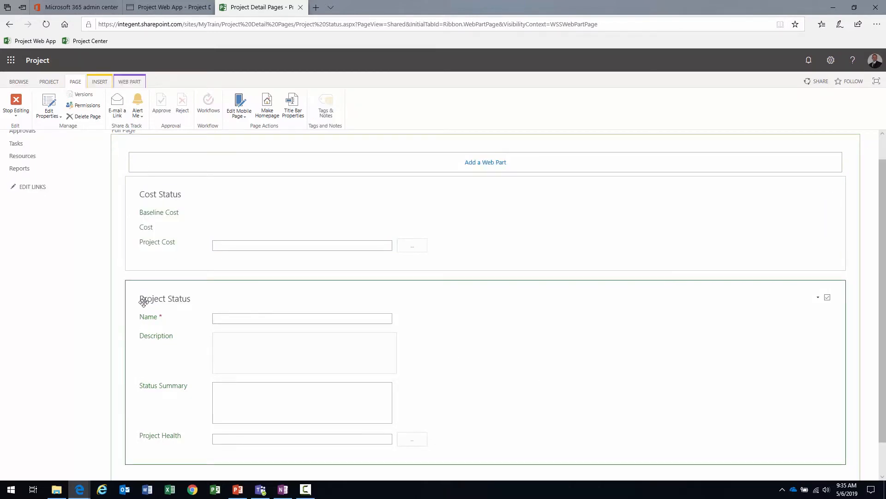
pyautogui.moveTo(147, 298); pyautogui.dragTo(163, 279)
pyautogui.click(473, 329)
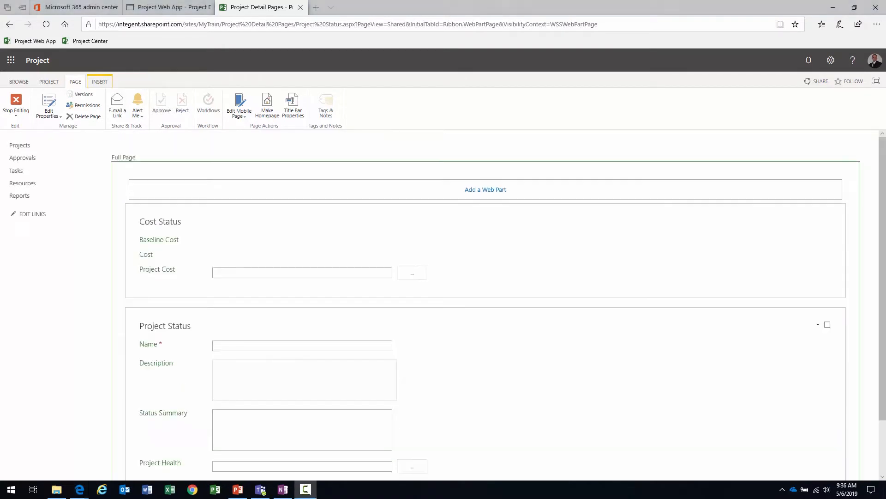
# Step: Add another Basic Info web part to the Full Page zone and open its settings for editing
pyautogui.click(487, 194)
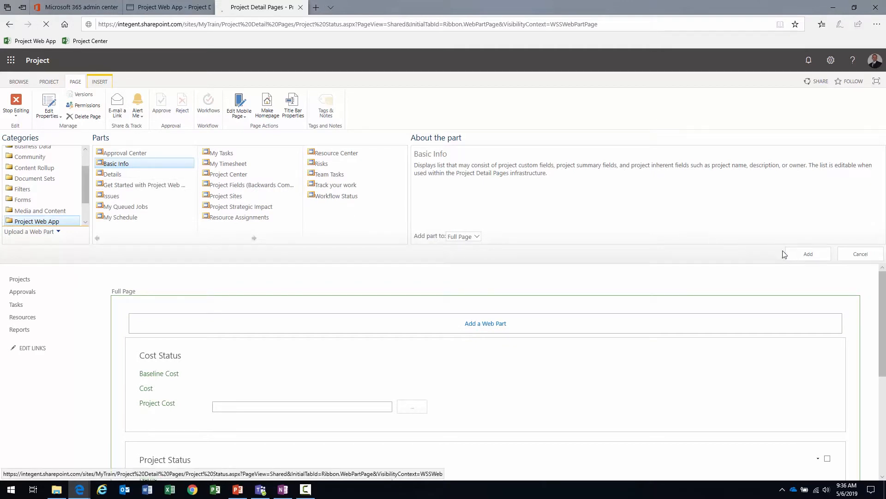
pyautogui.click(804, 253)
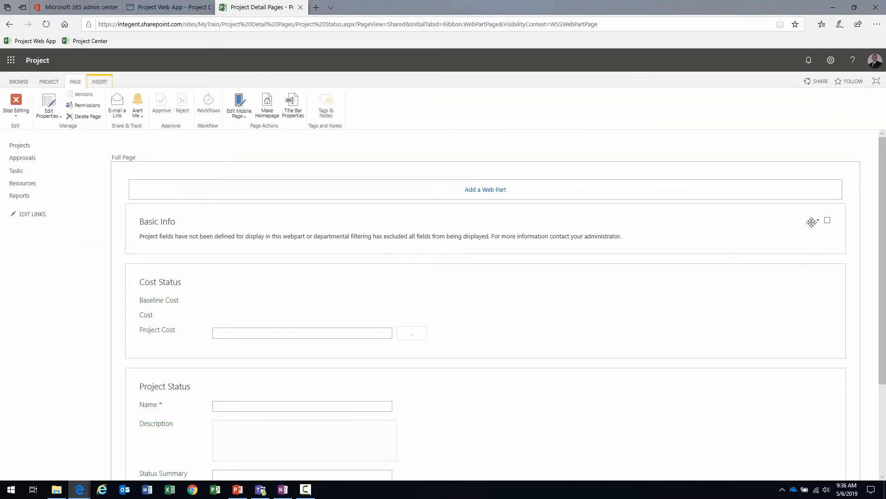
pyautogui.click(817, 222)
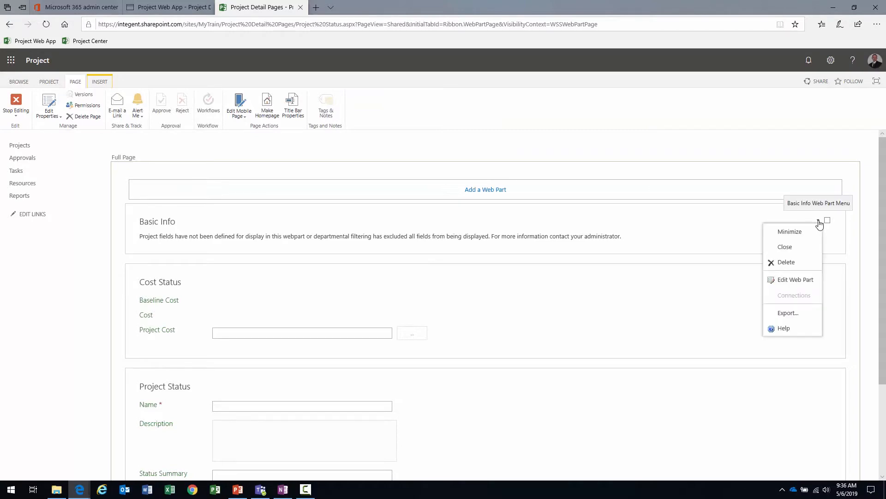
pyautogui.click(795, 280)
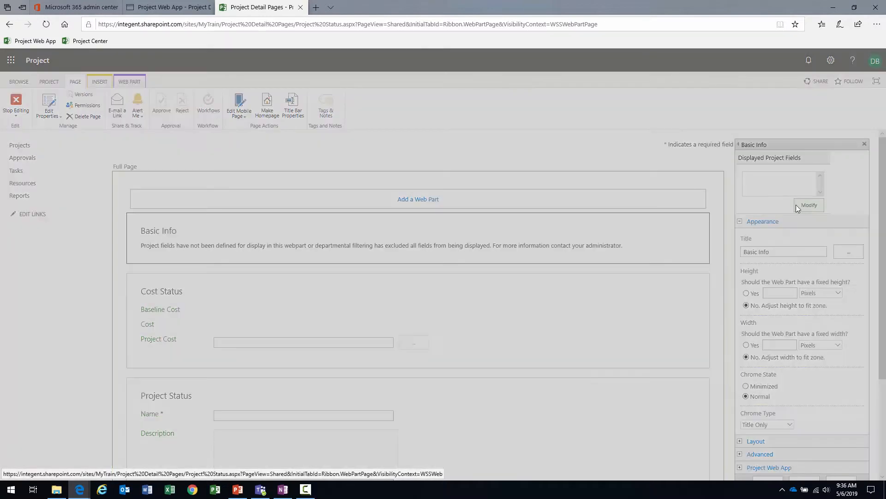
# Step: Open the new web part's project field selection and add Baseline Finish to the selected fields
pyautogui.click(796, 206)
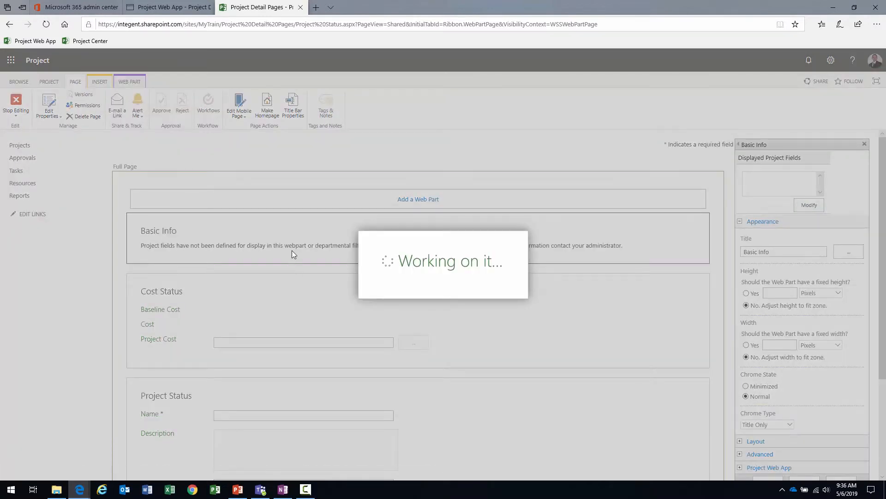
pyautogui.click(326, 243)
pyautogui.press('b')
pyautogui.click(390, 271)
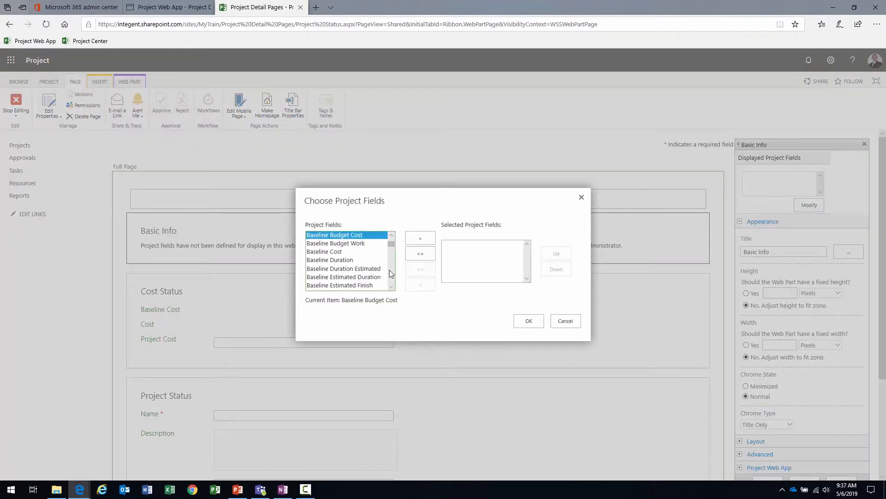
pyautogui.click(391, 271)
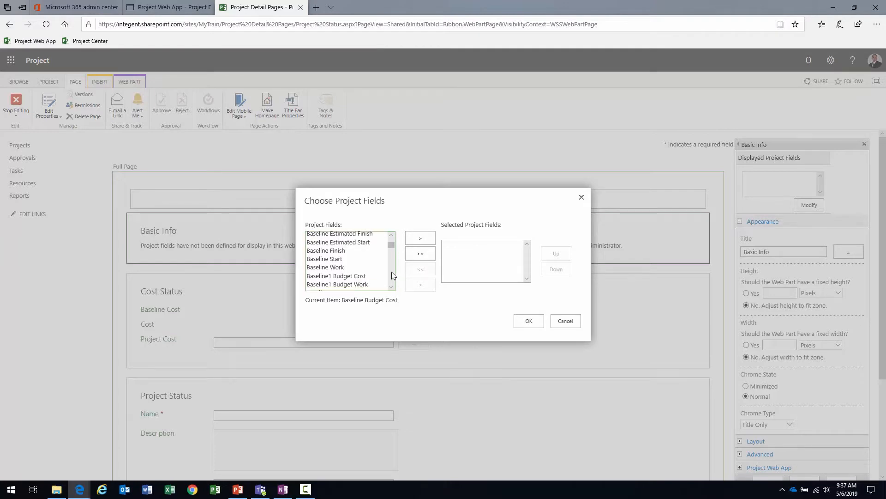
pyautogui.click(358, 244)
pyautogui.click(374, 250)
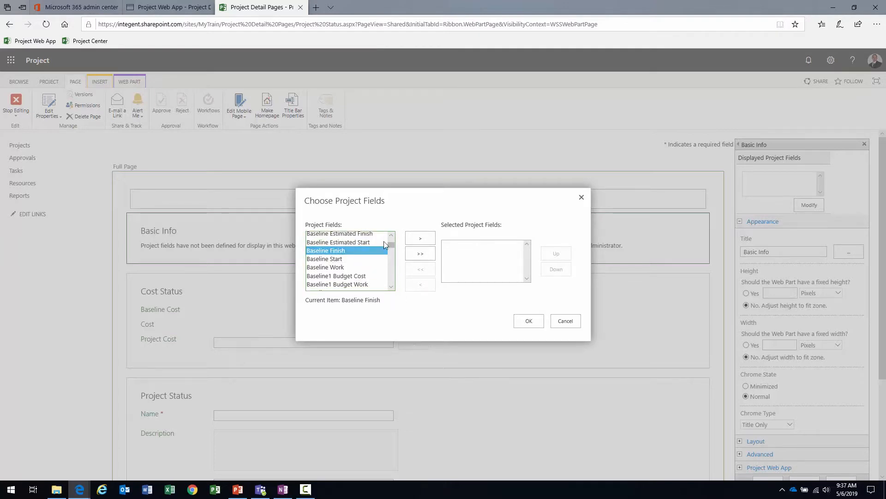
pyautogui.click(420, 238)
# Step: Add Finish to the selected project fields below Baseline Finish
pyautogui.click(360, 251)
pyautogui.scroll(-5, 362, 255)
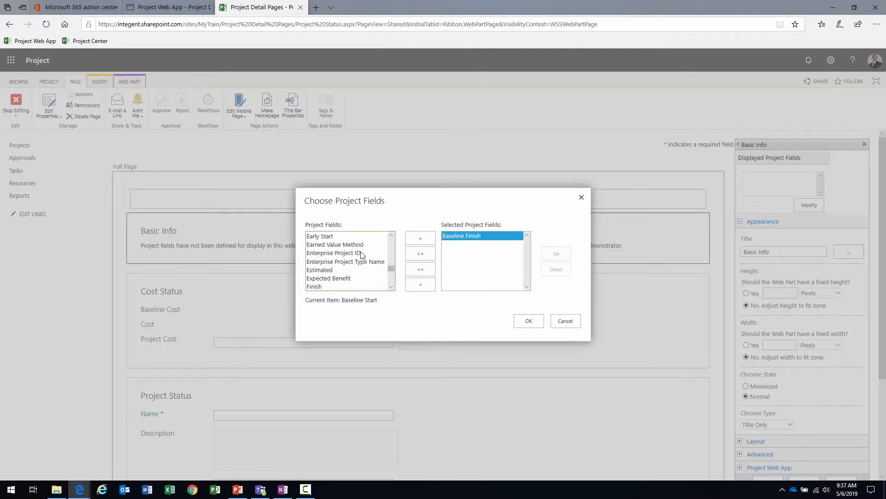
pyautogui.click(351, 286)
pyautogui.click(420, 238)
# Step: Add Project Schedule to the selected project fields and accept the field selection
pyautogui.click(338, 278)
pyautogui.scroll(-5, 338, 278)
pyautogui.click(338, 278)
pyautogui.scroll(-3, 338, 278)
pyautogui.scroll(-4, 339, 277)
pyautogui.click(343, 250)
pyautogui.click(421, 244)
pyautogui.click(528, 321)
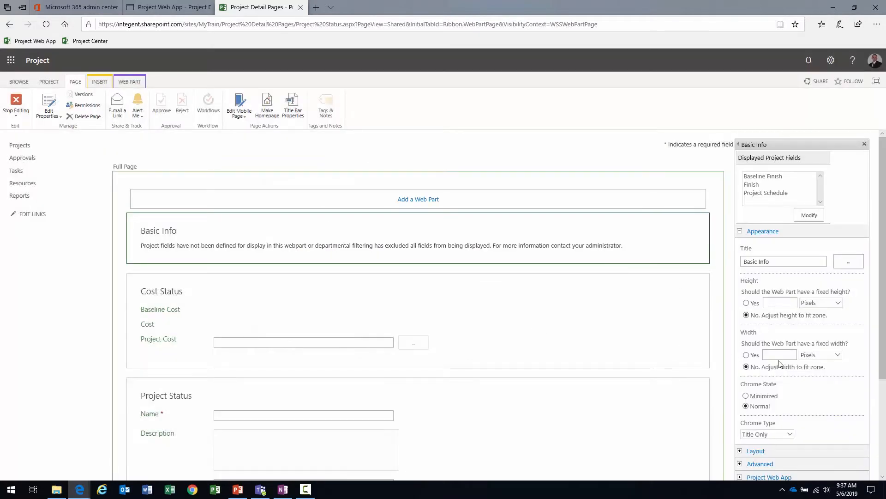
# Step: Title the new web part "Schedule Status" and save its settings
pyautogui.tripleClick(773, 263)
pyautogui.write('Schedule Status')
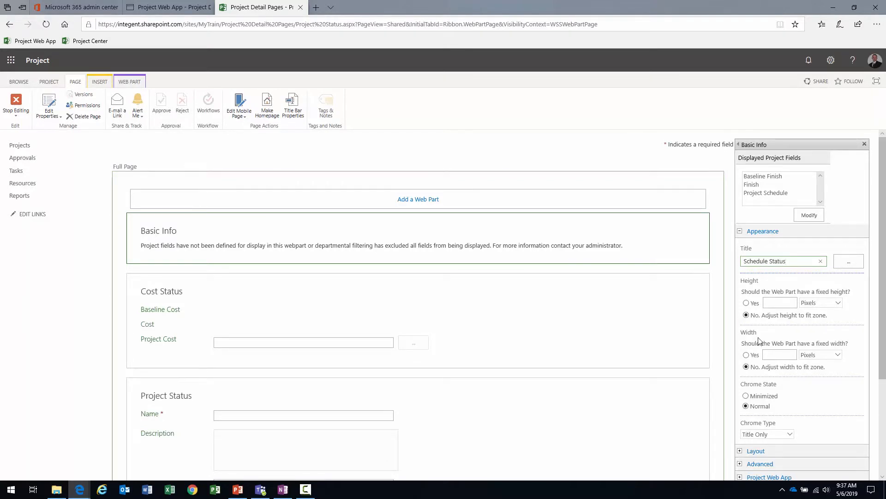
pyautogui.scroll(-3, 749, 330)
pyautogui.click(768, 356)
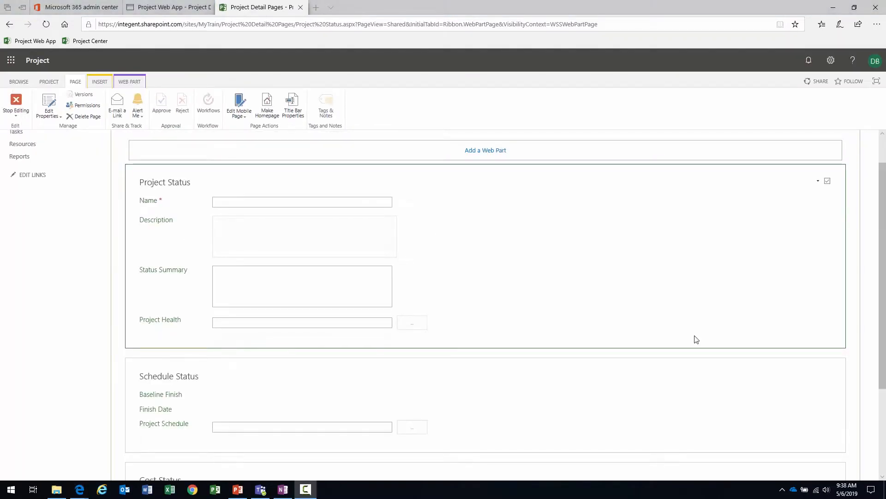
# Step: Review the order and fields of the Project Status, Schedule Status and Cost Status web parts on the page
pyautogui.scroll(-3, 697, 340)
pyautogui.scroll(3, 696, 340)
pyautogui.scroll(-1, 697, 340)
pyautogui.scroll(2, 697, 340)
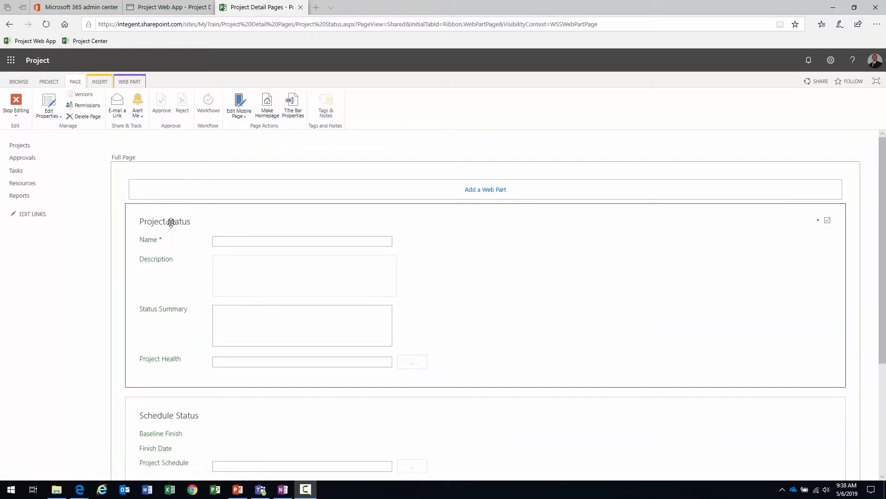
pyautogui.scroll(-3, 190, 369)
pyautogui.scroll(3, 180, 390)
pyautogui.scroll(-3, 244, 355)
pyautogui.scroll(3, 244, 355)
pyautogui.scroll(-3, 222, 291)
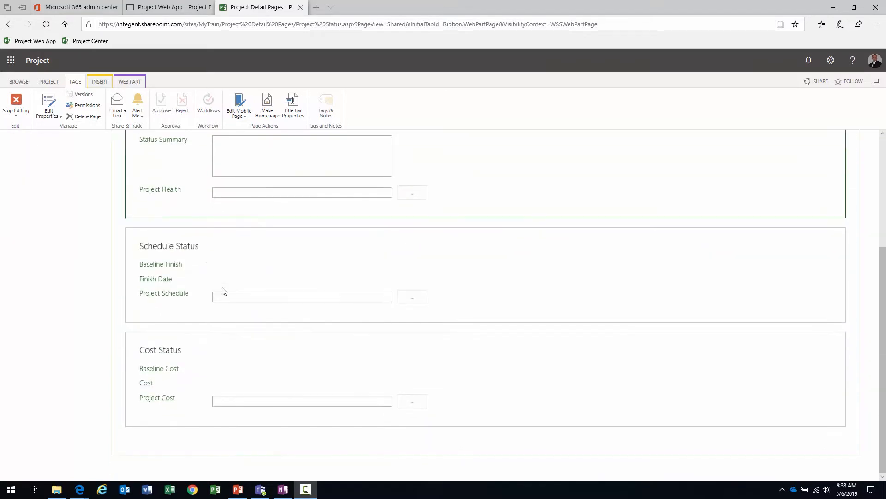
pyautogui.scroll(3, 221, 291)
pyautogui.scroll(-1, 222, 291)
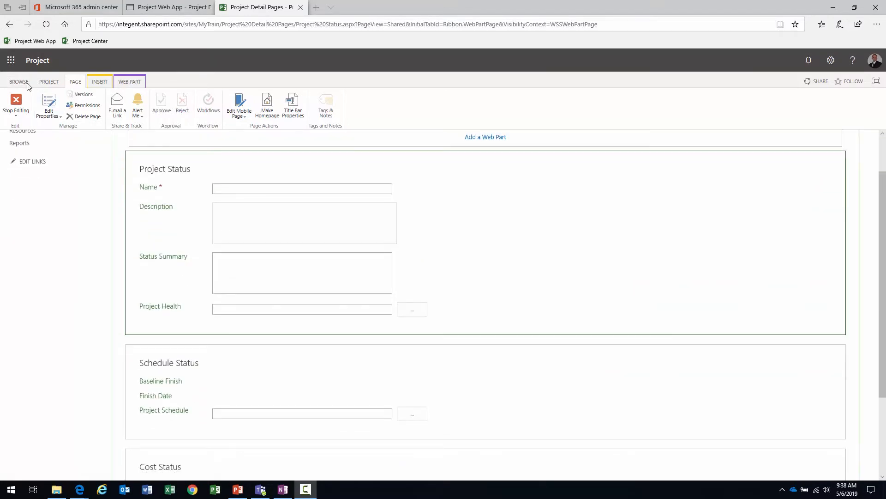
# Step: Edit the Project Status web part and add the Project Status field to its selected project fields
pyautogui.click(14, 103)
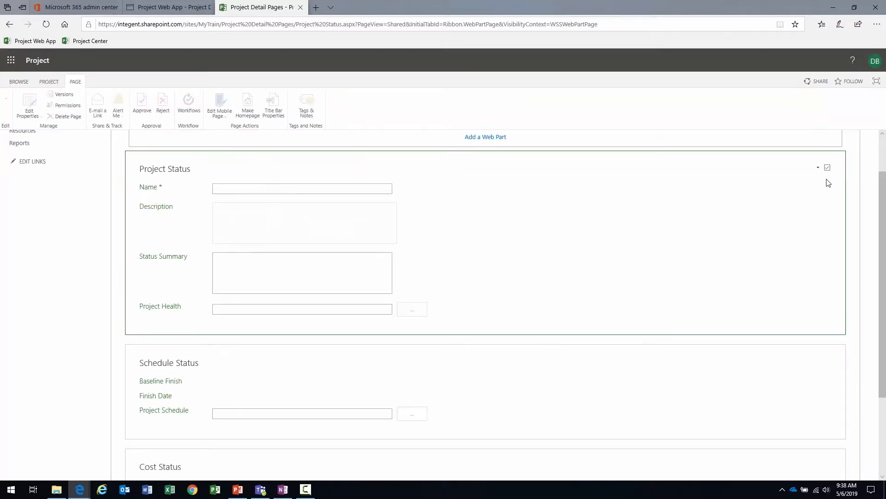
pyautogui.click(818, 169)
pyautogui.click(800, 228)
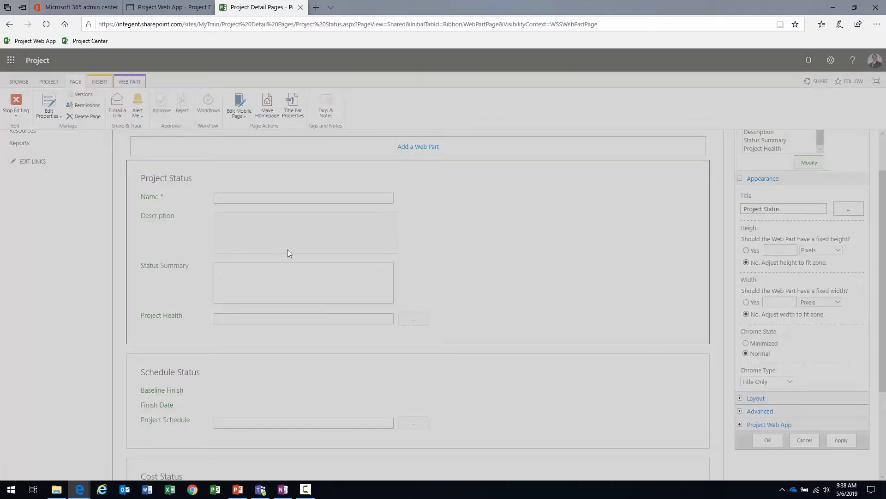
pyautogui.click(336, 261)
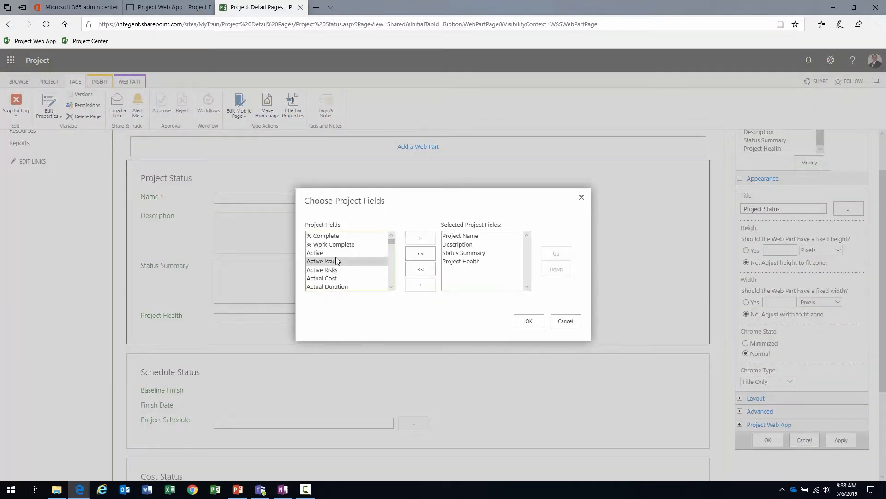
pyautogui.scroll(-10, 337, 261)
pyautogui.click(339, 262)
pyautogui.scroll(-5, 342, 266)
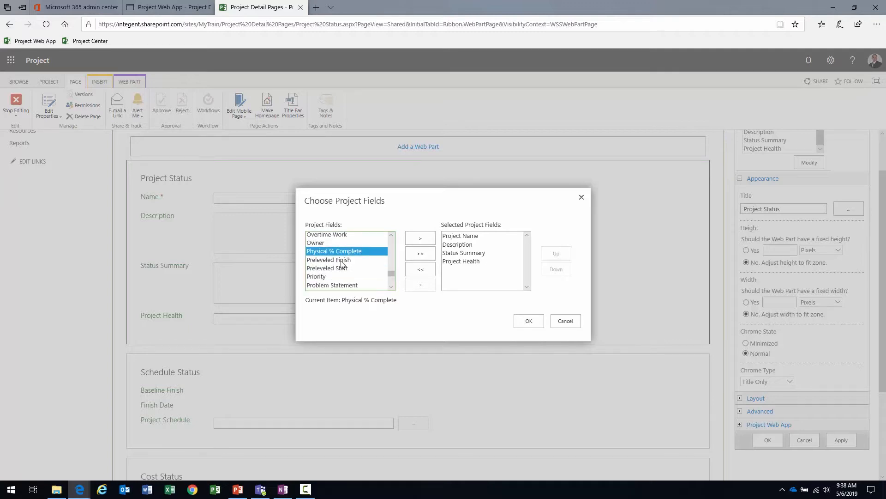
pyautogui.scroll(-3, 356, 273)
pyautogui.click(356, 266)
pyautogui.click(428, 236)
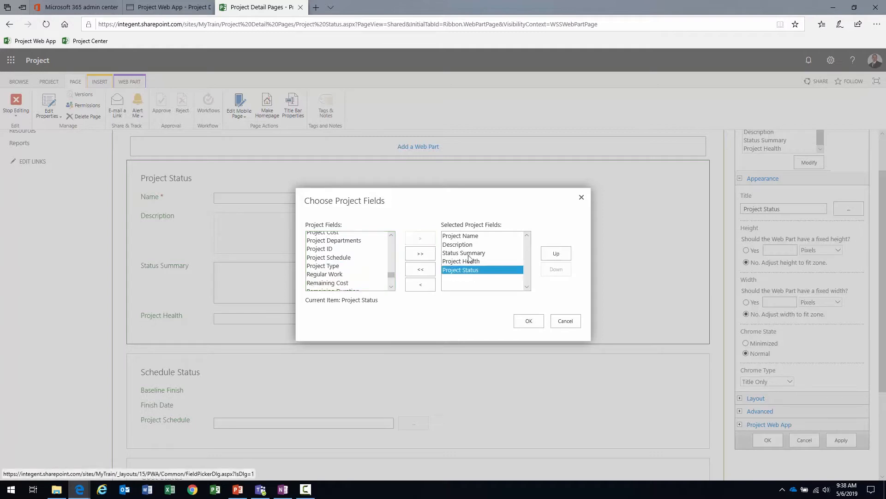
# Step: Move the Project Status field above Status Summary and save the web part's changes
pyautogui.click(564, 253)
pyautogui.click(564, 253)
pyautogui.click(538, 321)
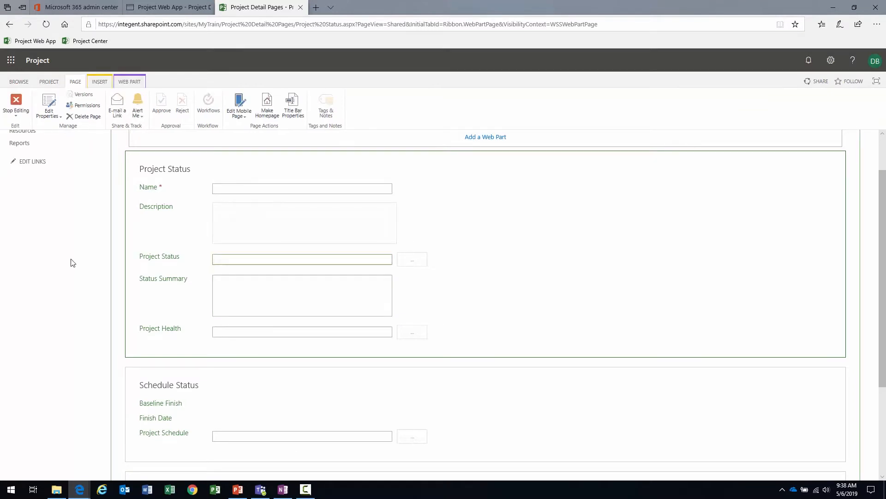
# Step: Stop editing the Project Status page and close its browser tab
pyautogui.click(16, 104)
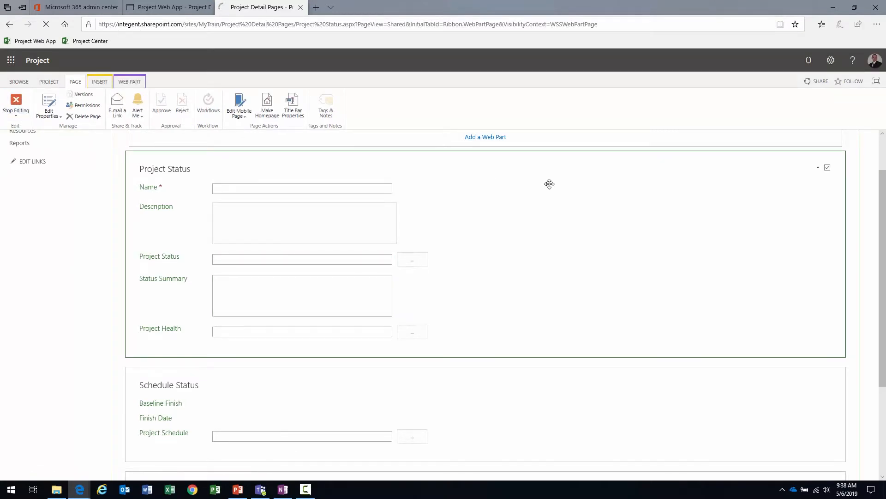
pyautogui.scroll(2, 360, 234)
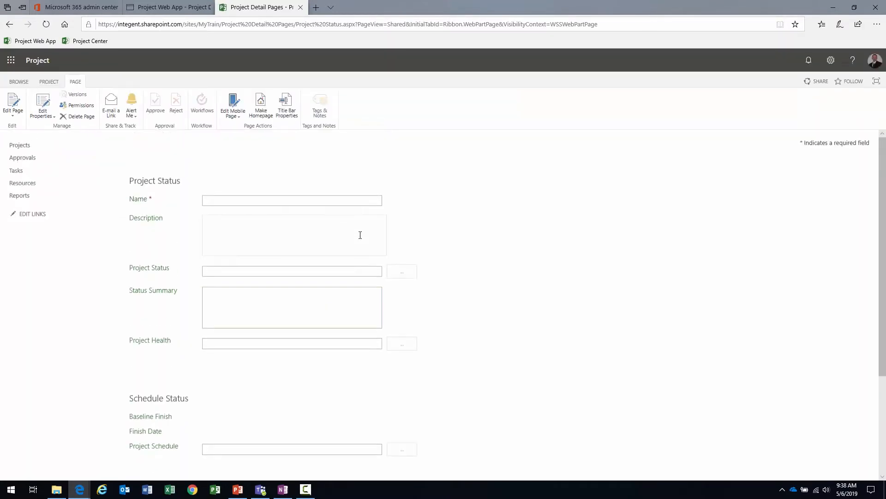
pyautogui.click(301, 8)
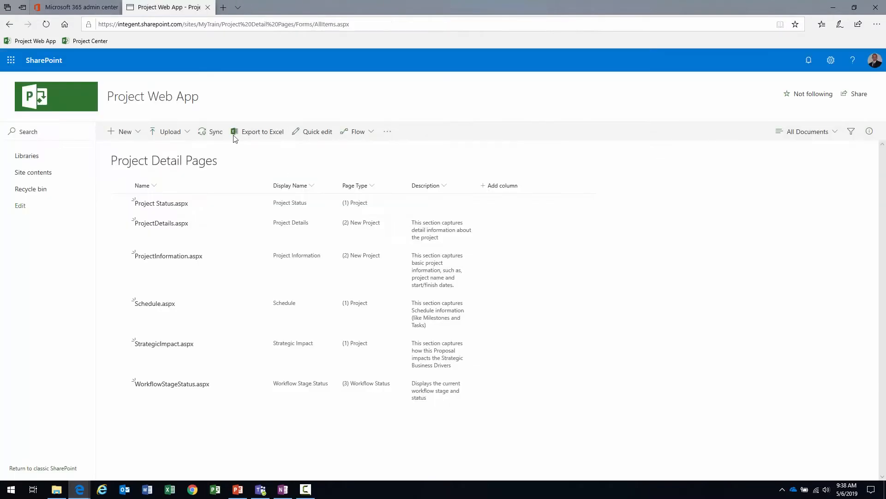
# Step: Create a project detail page named "Project PPM Details" with the Full Page, Vertical layout
pyautogui.click(123, 132)
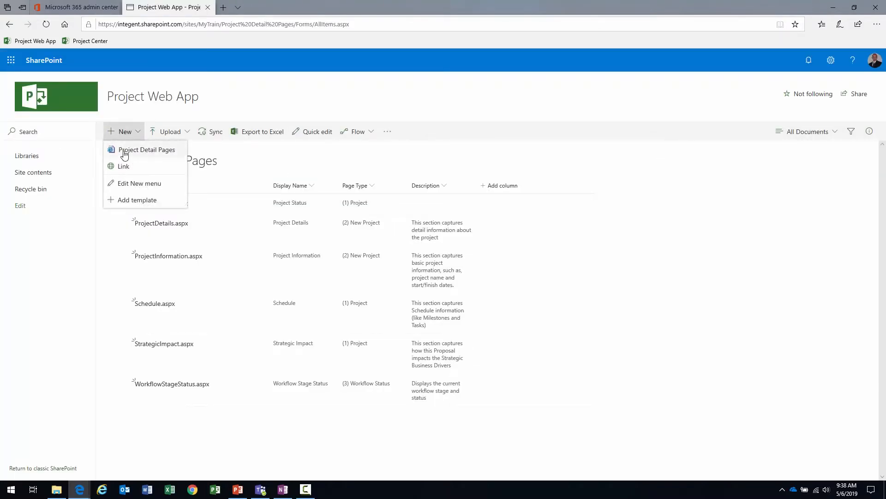
pyautogui.click(124, 152)
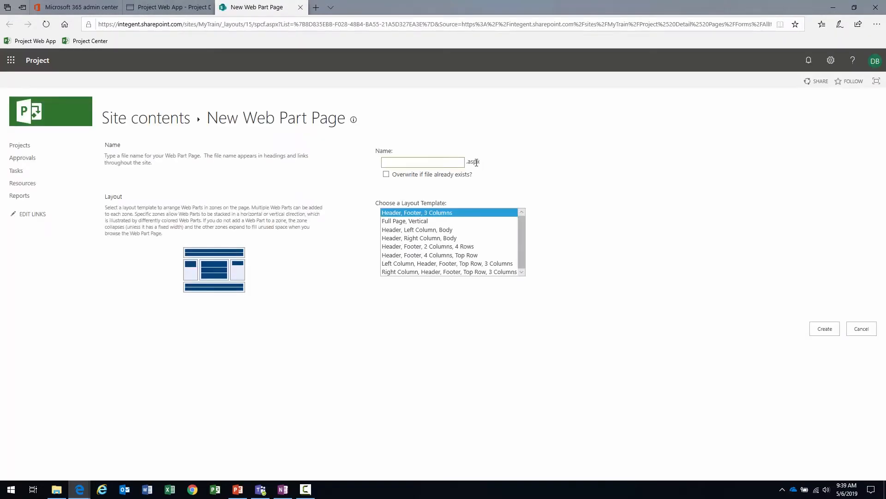
pyautogui.click(430, 220)
pyautogui.click(428, 162)
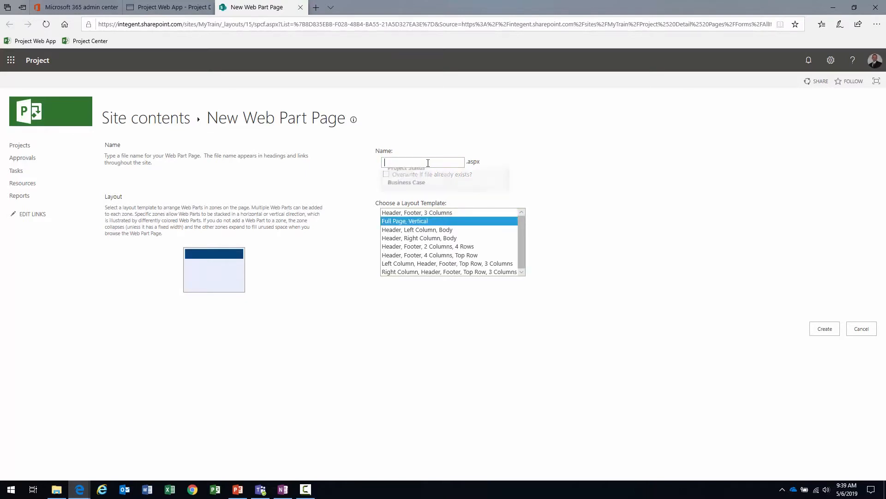
pyautogui.write('Project')
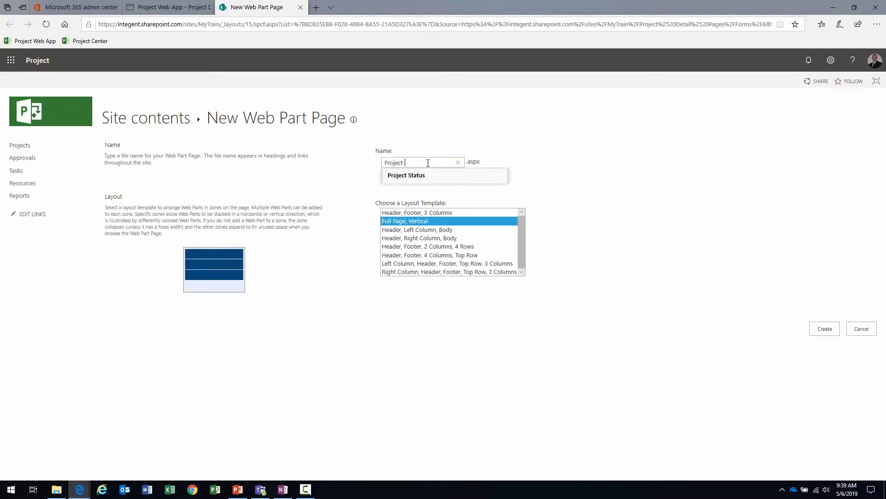
pyautogui.write(' PPM Details')
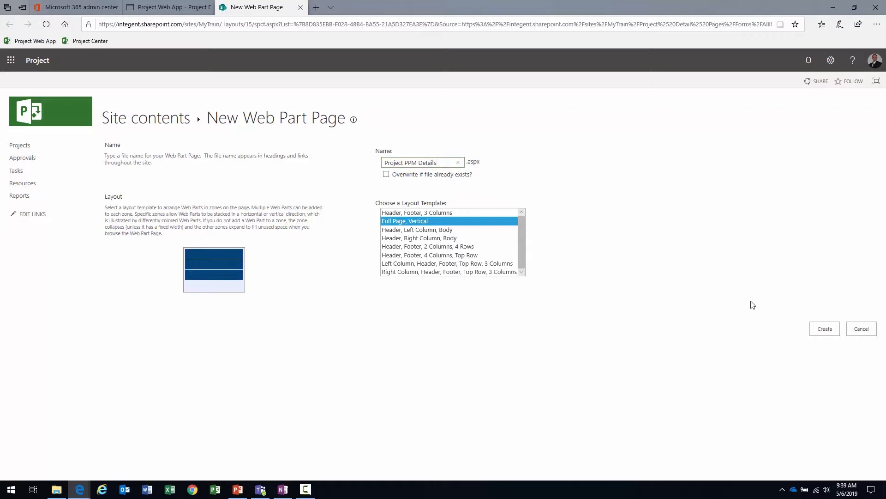
pyautogui.click(829, 333)
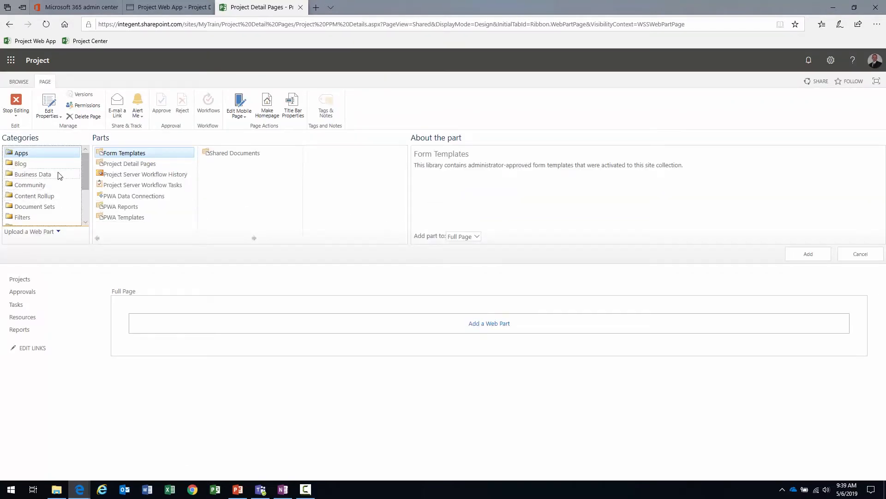
# Step: Add the Basic Info web part from the Project Web App category to the new page's Full Page zone
pyautogui.moveTo(86, 169); pyautogui.dragTo(86, 192)
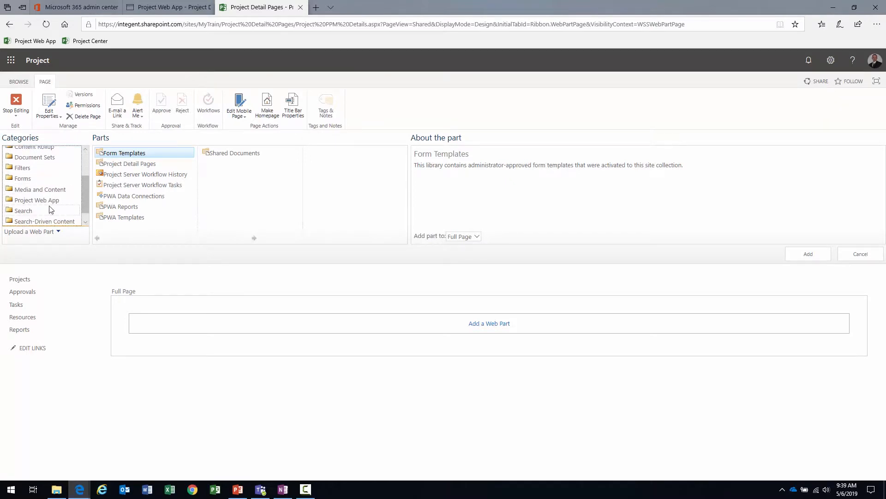
pyautogui.click(52, 203)
pyautogui.click(117, 166)
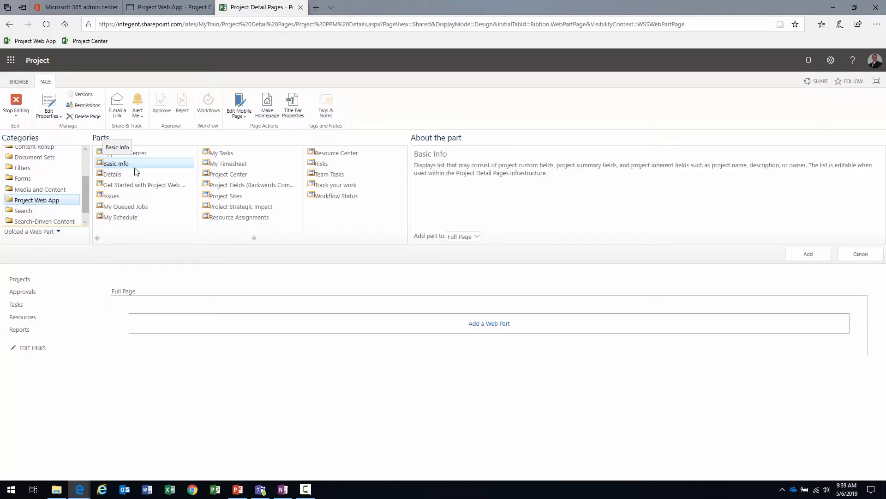
pyautogui.moveTo(430, 157); pyautogui.dragTo(585, 190)
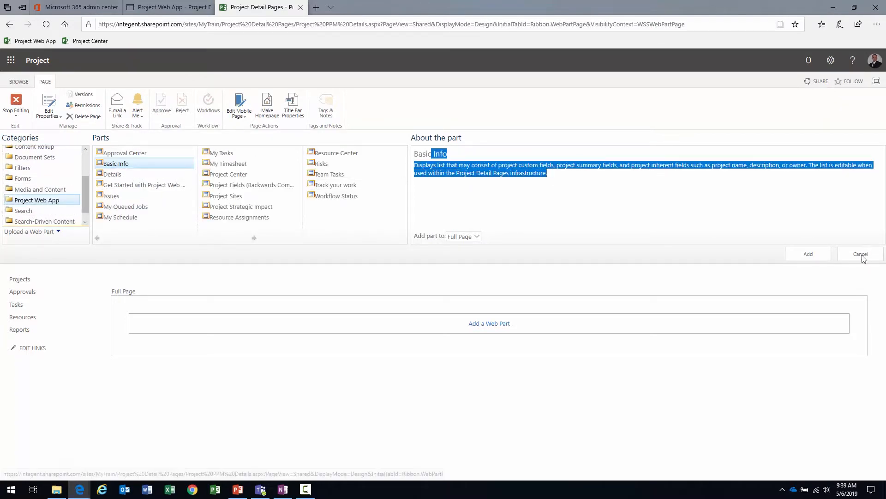
pyautogui.click(828, 257)
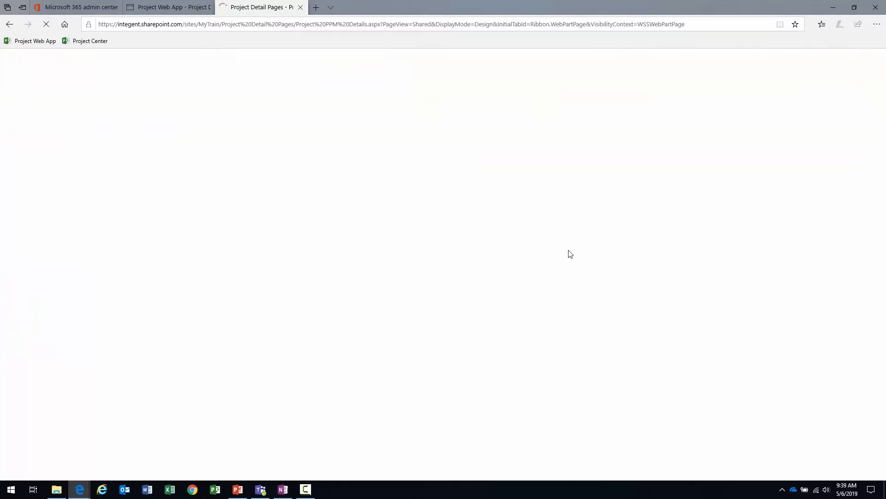
# Step: Open the Basic Info web part's field selection and add Project ID and Project Name to the displayed fields
pyautogui.click(825, 220)
pyautogui.click(811, 283)
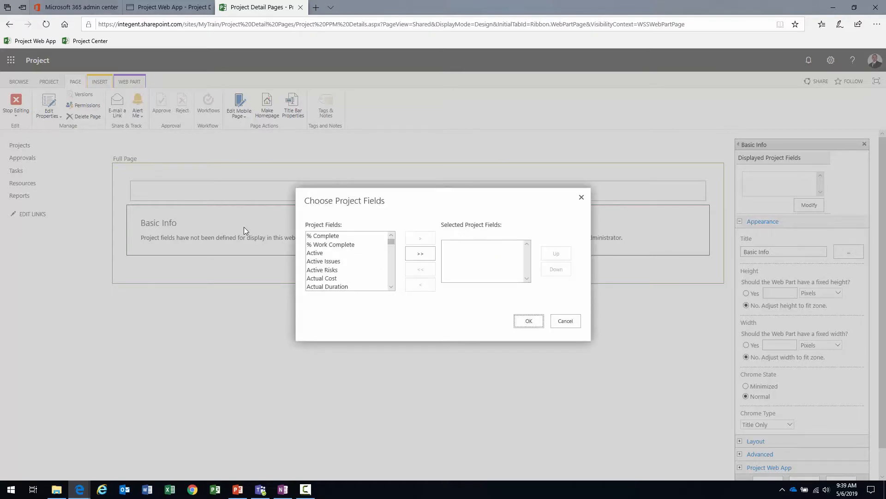
pyautogui.click(342, 252)
pyautogui.write('pr')
pyautogui.scroll(-3, 356, 254)
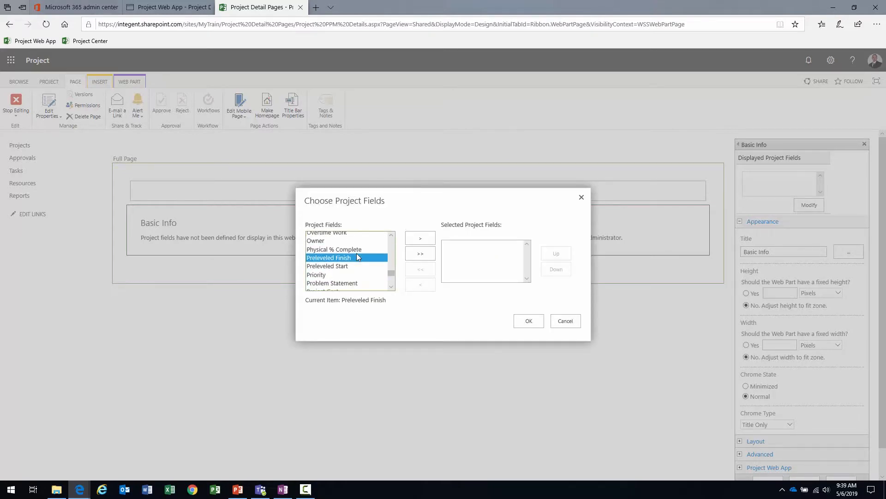
pyautogui.click(358, 259)
pyautogui.click(360, 265)
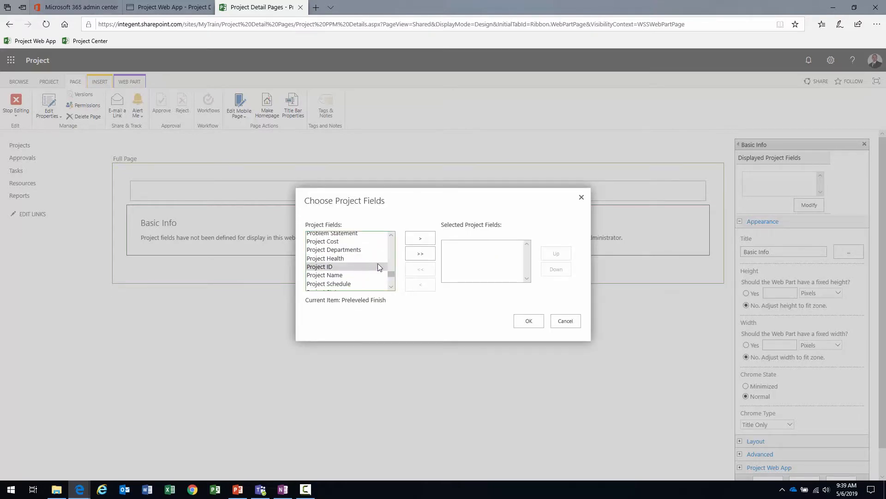
pyautogui.click(421, 238)
pyautogui.click(356, 258)
pyautogui.click(353, 266)
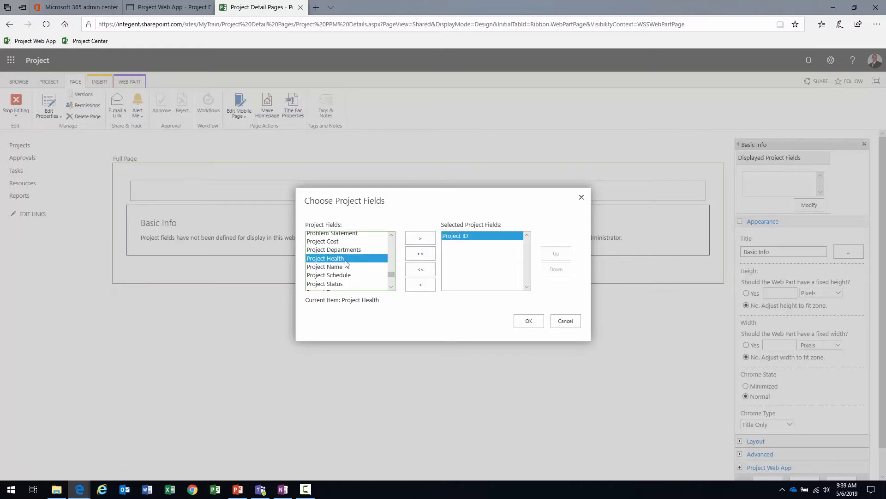
pyautogui.click(418, 238)
# Step: Add the Start, Finish and Description fields to the web part's selected project fields
pyautogui.click(356, 258)
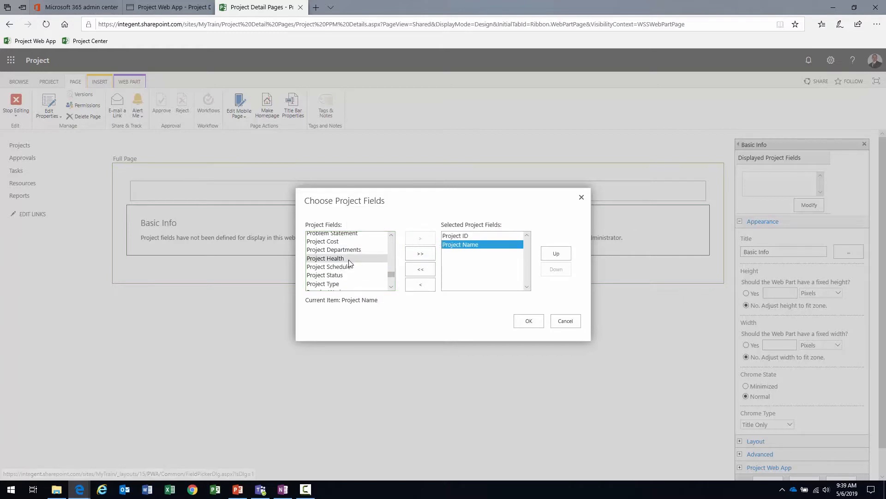
pyautogui.press('s')
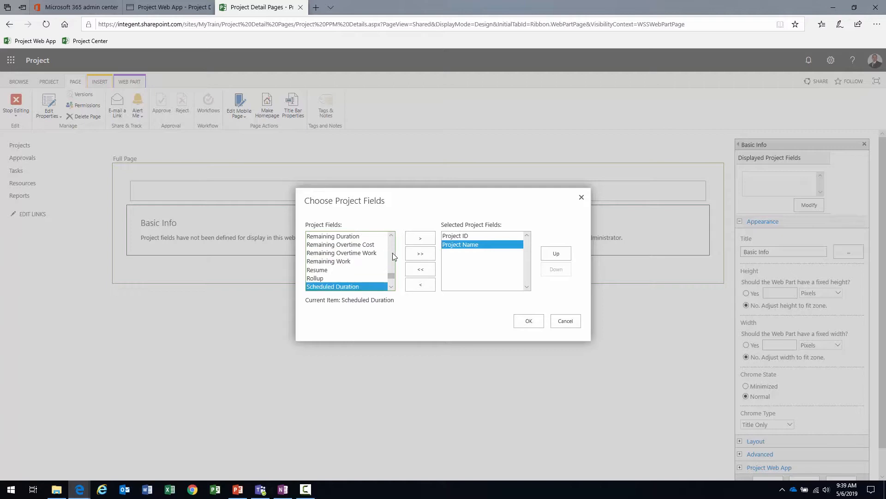
pyautogui.click(392, 284)
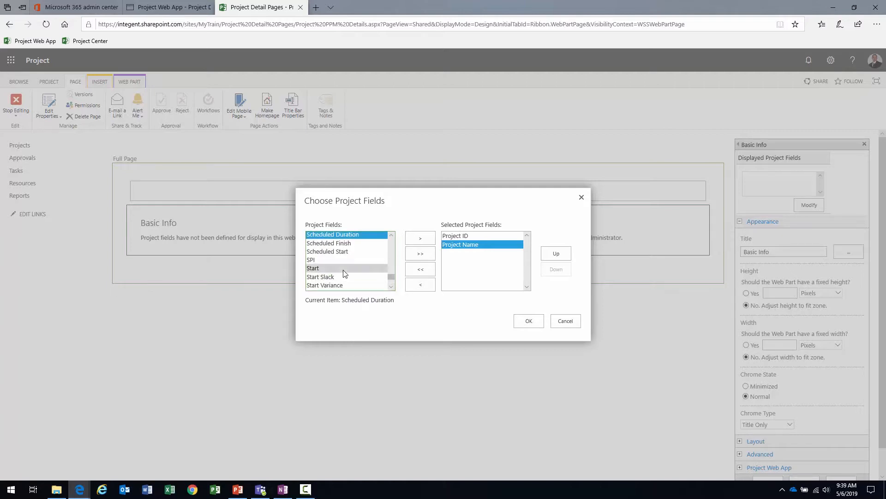
pyautogui.click(342, 269)
pyautogui.click(418, 239)
pyautogui.press('f')
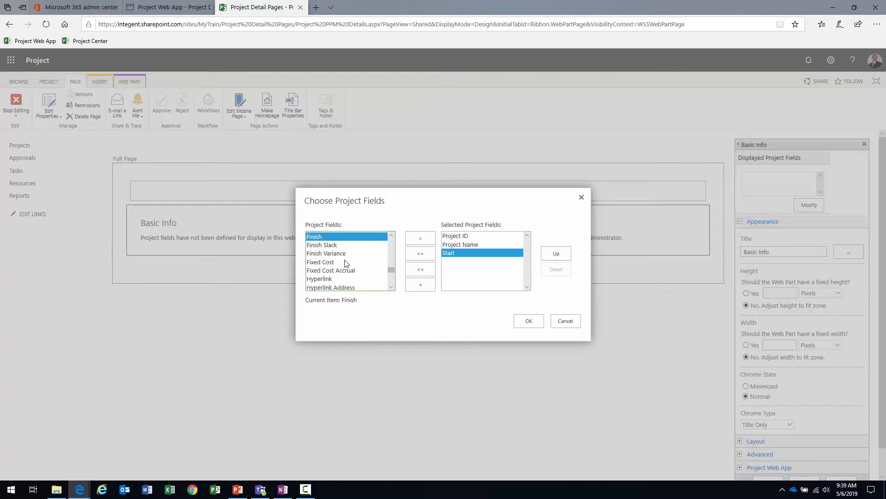
pyautogui.click(416, 238)
pyautogui.press('d')
pyautogui.click(412, 239)
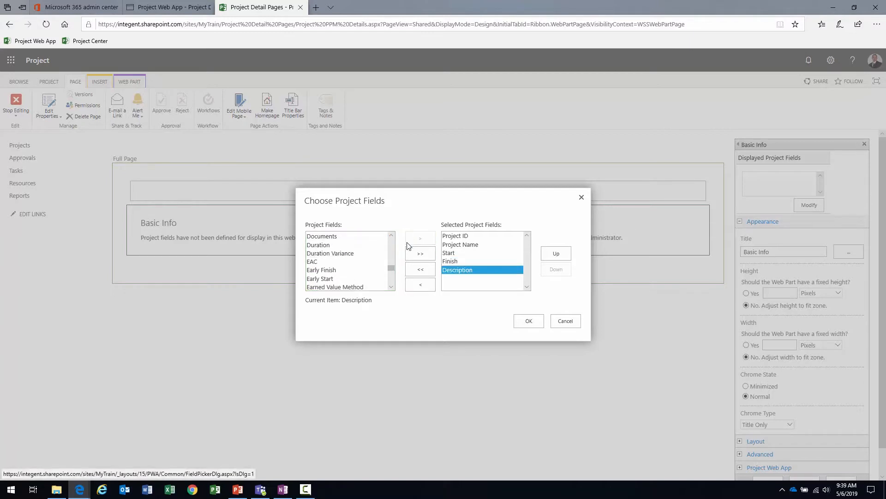
# Step: Add the Owner and Problem Statement fields to the selected project fields
pyautogui.click(318, 269)
pyautogui.press('o')
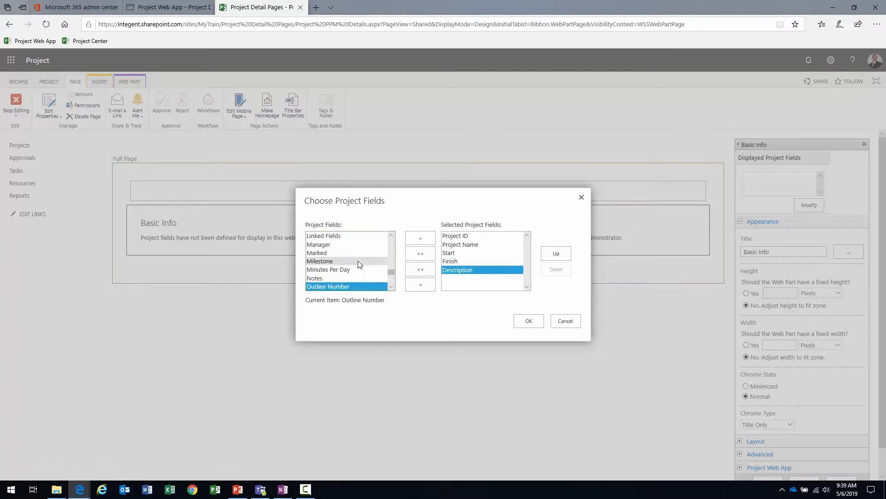
pyautogui.scroll(-2, 360, 264)
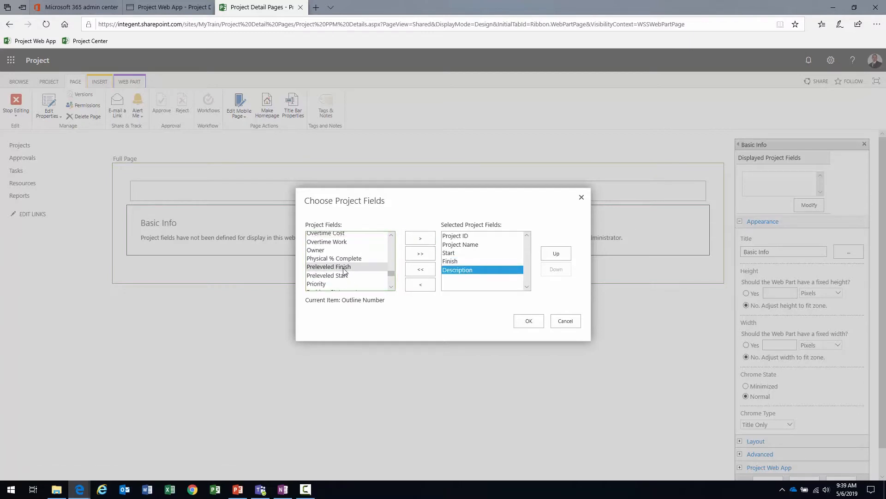
pyautogui.click(344, 250)
pyautogui.click(420, 238)
pyautogui.click(325, 259)
pyautogui.click(325, 266)
pyautogui.scroll(-2, 326, 256)
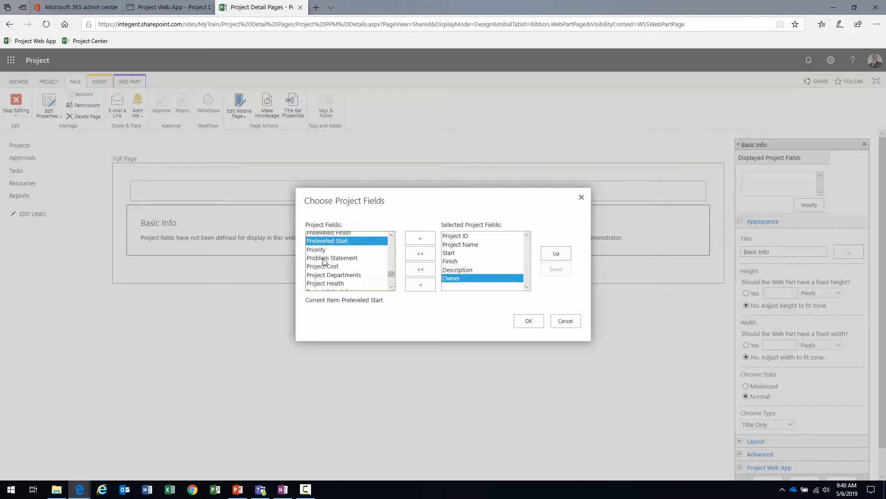
pyautogui.click(330, 249)
pyautogui.click(413, 240)
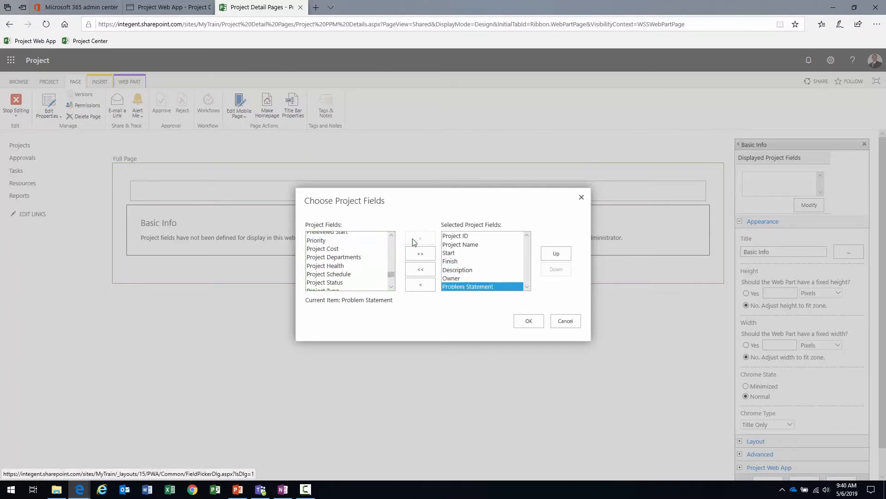
# Step: Add the Expected Benefit field to the selected project fields and accept the field selection
pyautogui.click(354, 257)
pyautogui.press('e')
pyautogui.scroll(-1, 354, 257)
pyautogui.scroll(-1, 354, 257)
pyautogui.click(332, 269)
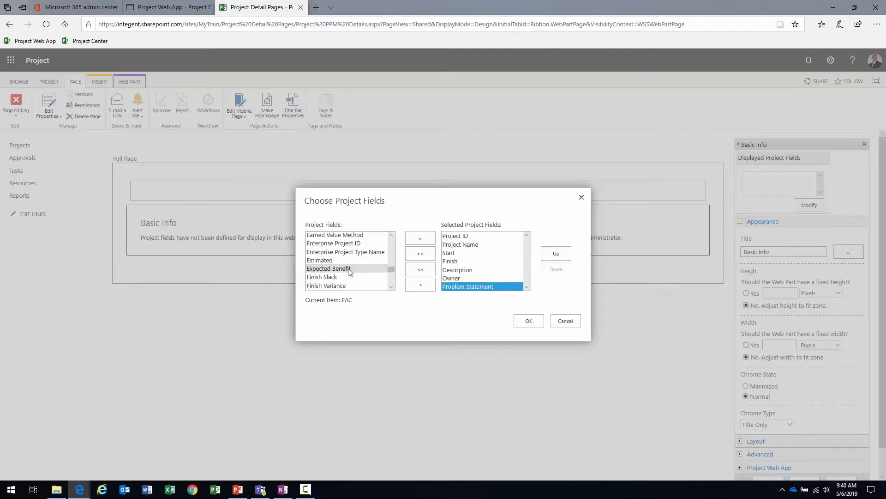
pyautogui.click(417, 238)
pyautogui.click(533, 325)
# Step: Set the Basic Info web part's title to "PPM Summary" and save the web part's settings
pyautogui.moveTo(775, 260); pyautogui.dragTo(722, 269)
pyautogui.write('PPM Summary')
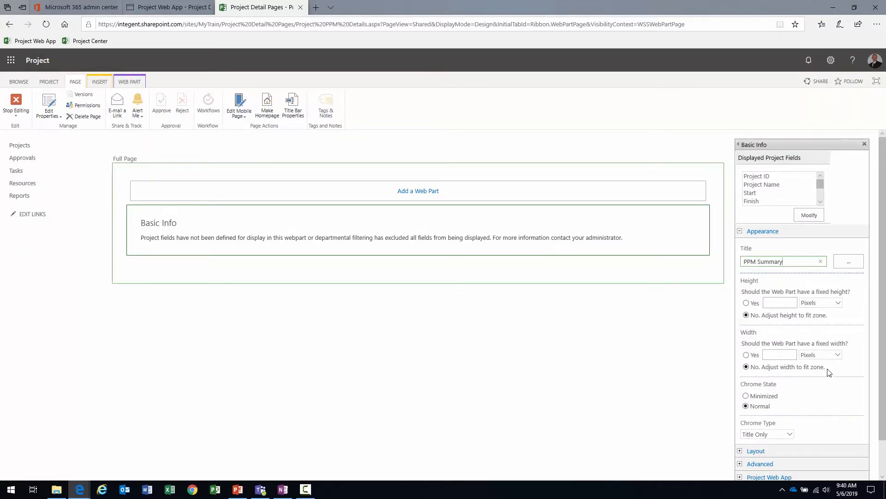
pyautogui.scroll(-1, 323, 231)
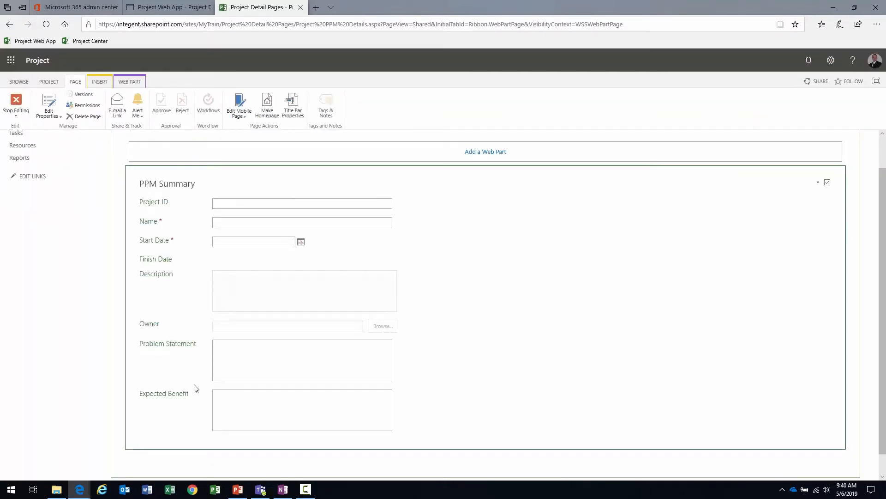
# Step: Stop editing the Project PPM Details page and close its browser tab
pyautogui.click(15, 103)
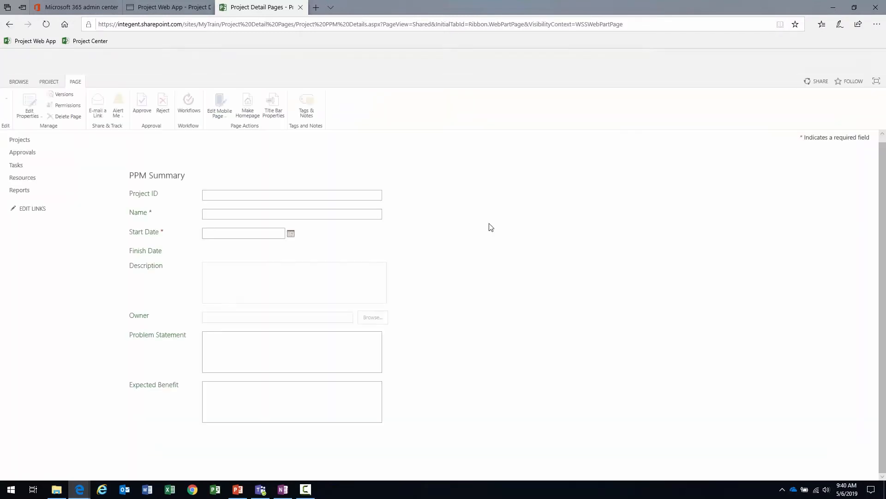
pyautogui.hotkey('alt', 'Tab')
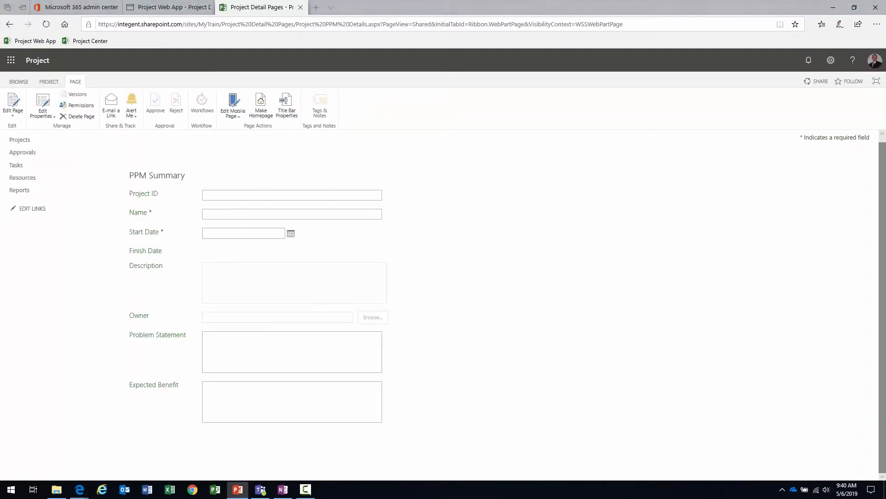
pyautogui.hotkey('alt', 'Tab')
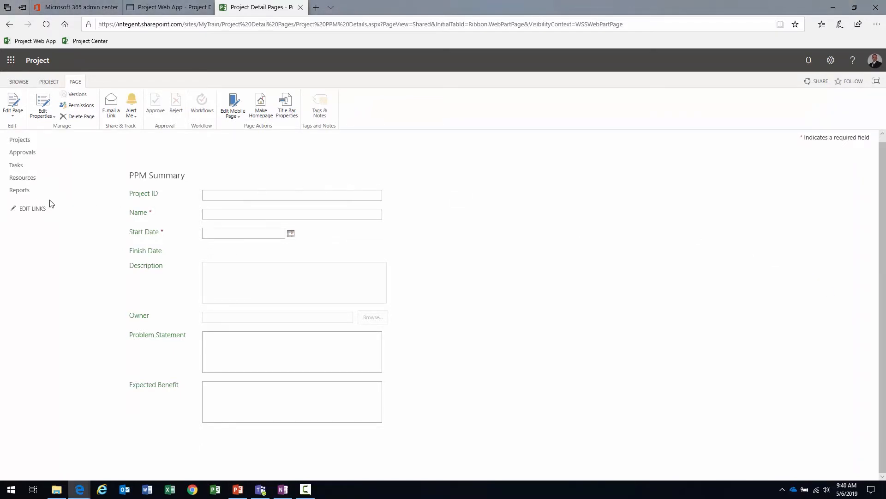
pyautogui.click(300, 8)
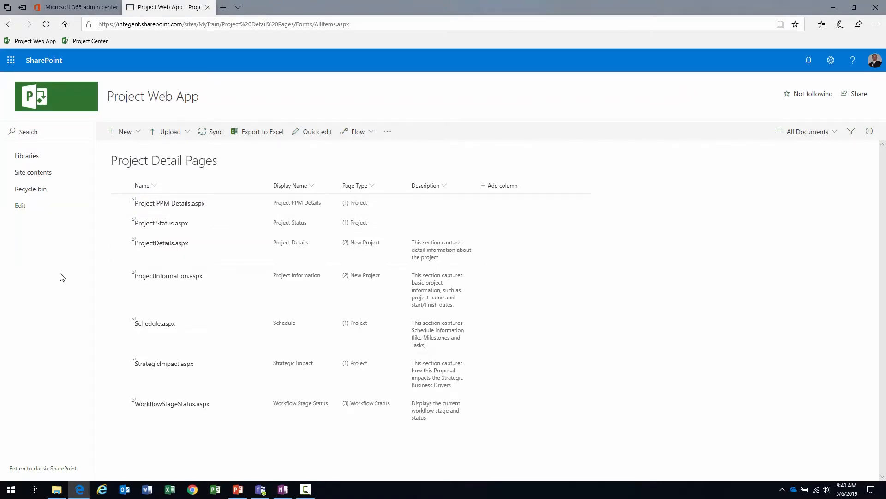
pyautogui.click(831, 60)
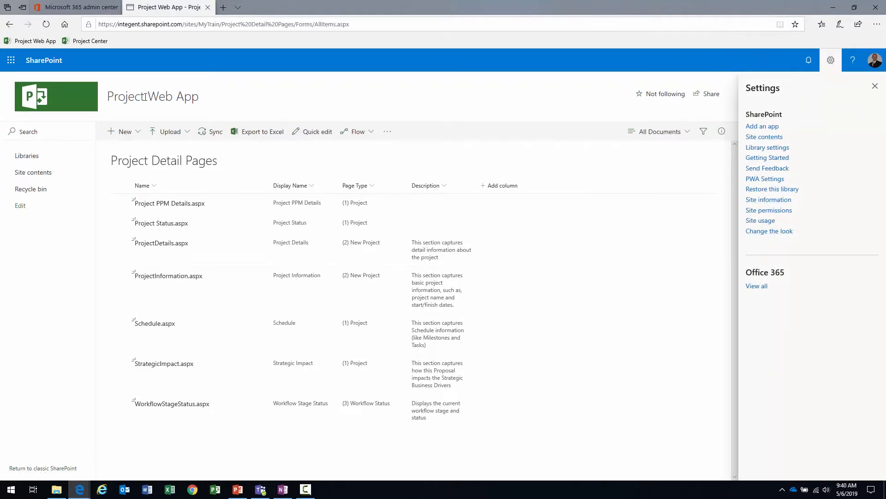
pyautogui.click(831, 60)
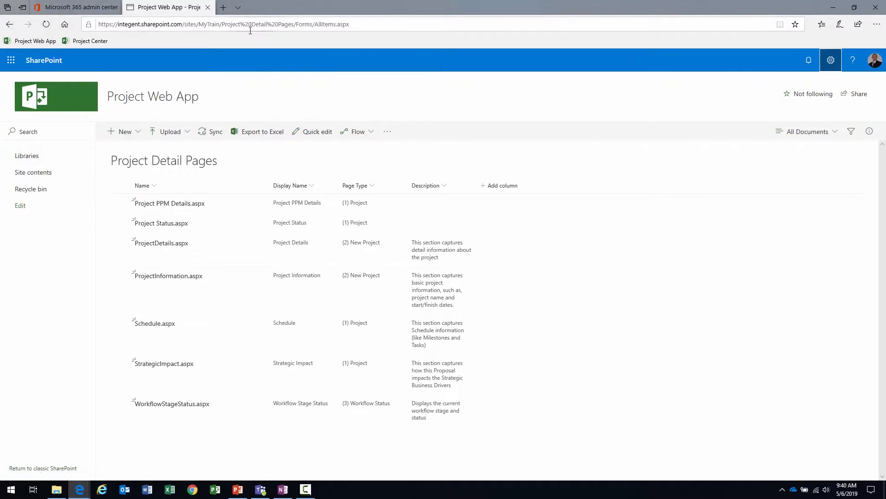
pyautogui.click(223, 24)
pyautogui.click(222, 24)
pyautogui.moveTo(222, 24); pyautogui.dragTo(568, 26)
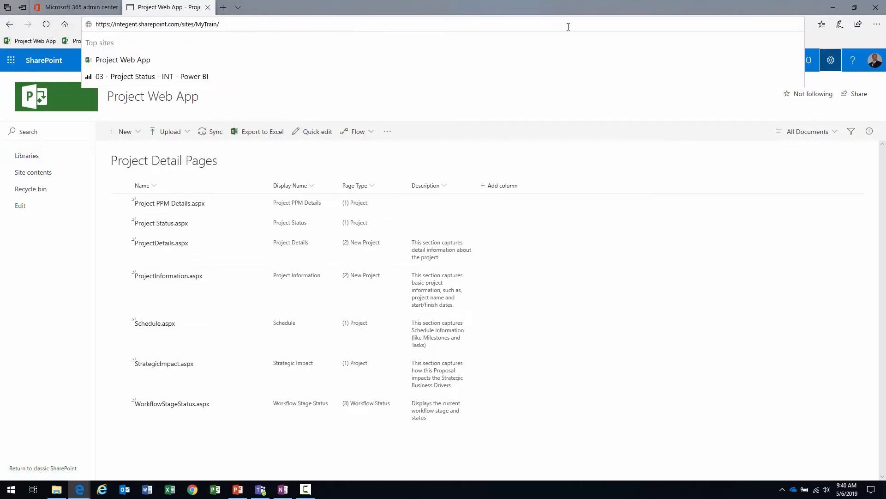
pyautogui.press('BackSpace')
pyautogui.press('Return')
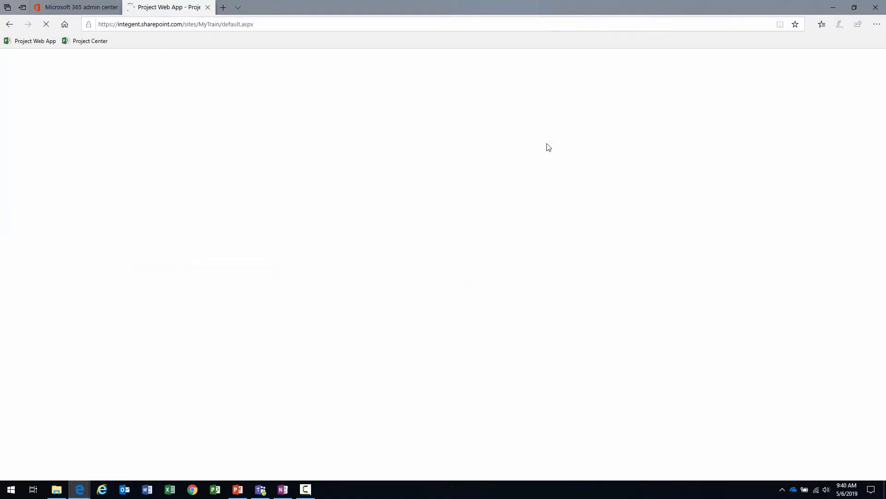
# Step: Open the Enterprise Project Types page from the PWA Settings
pyautogui.click(831, 61)
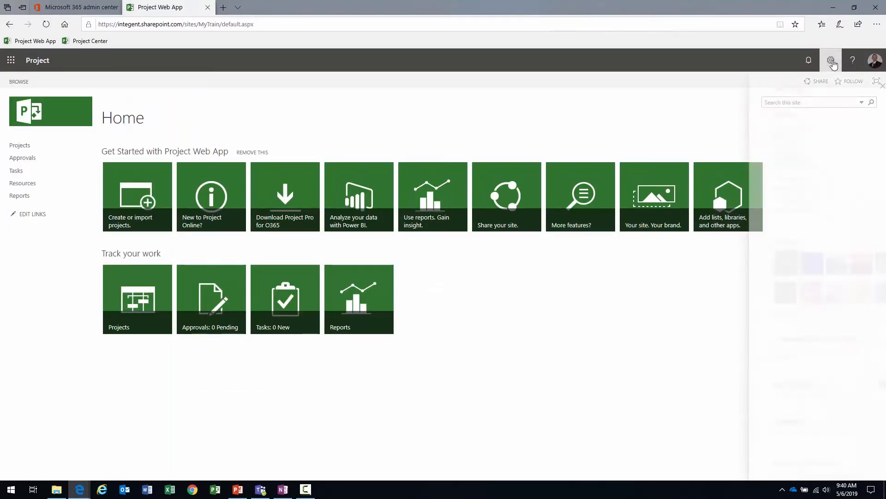
pyautogui.click(760, 212)
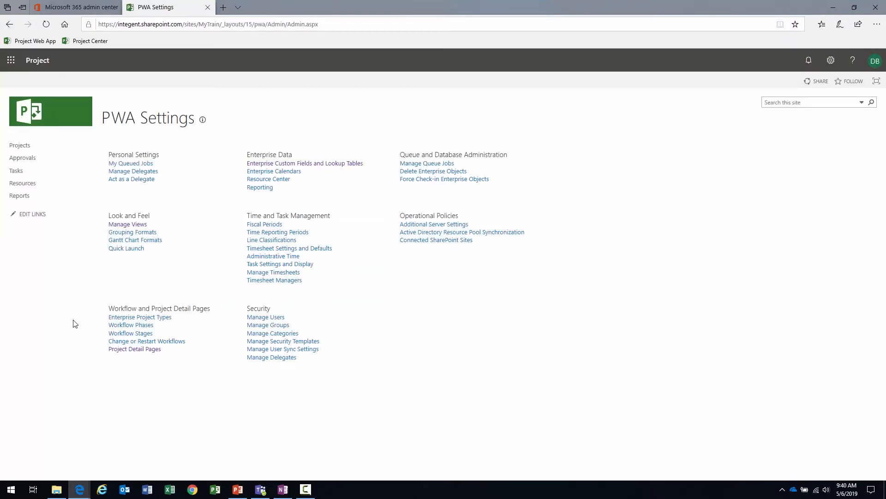
pyautogui.click(141, 317)
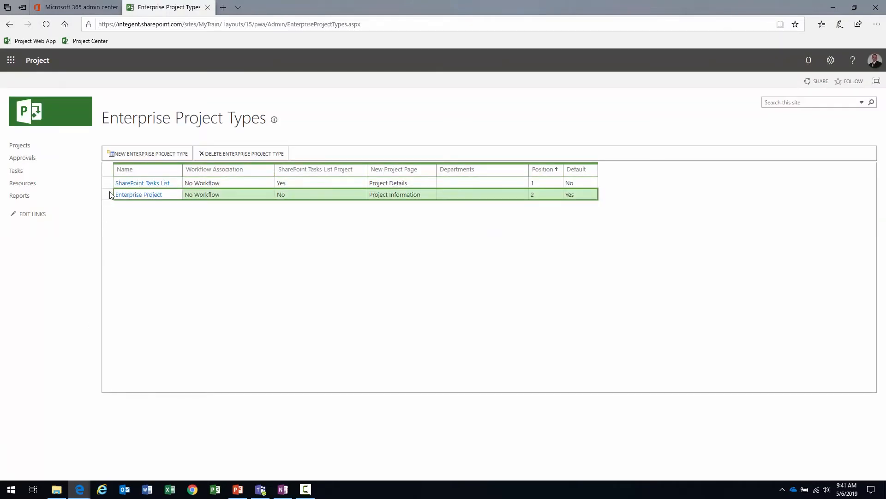
# Step: Start a new enterprise project type with a name beginning "PPM Project Req" and the project ID prefix "PPM-"
pyautogui.click(130, 155)
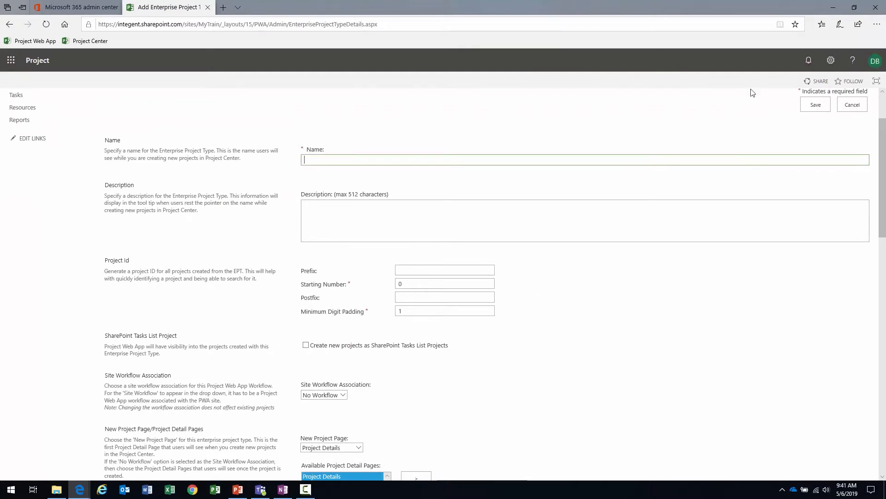
pyautogui.click(364, 162)
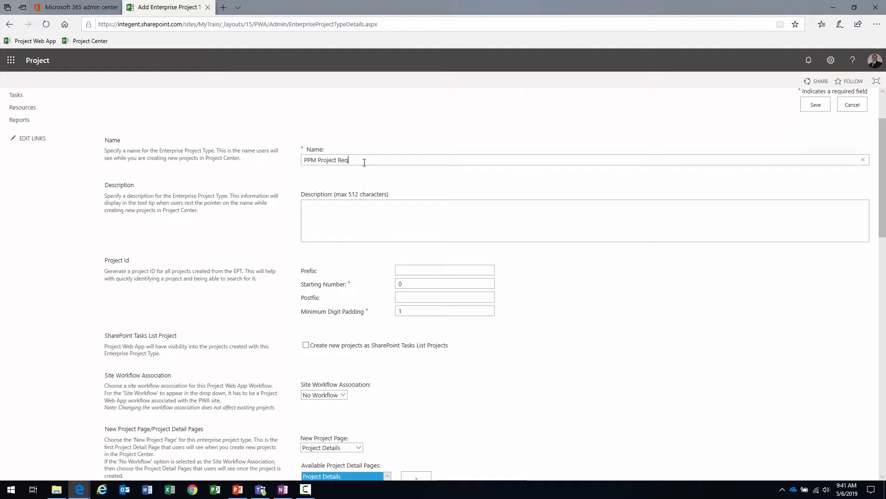
pyautogui.click(446, 268)
pyautogui.write('PPO')
pyautogui.click(415, 269)
# Step: Choose Project Details as the new project page and add Project PPM Details, Schedule and Project Status as detail pages, in that order
pyautogui.scroll(-3, 519, 294)
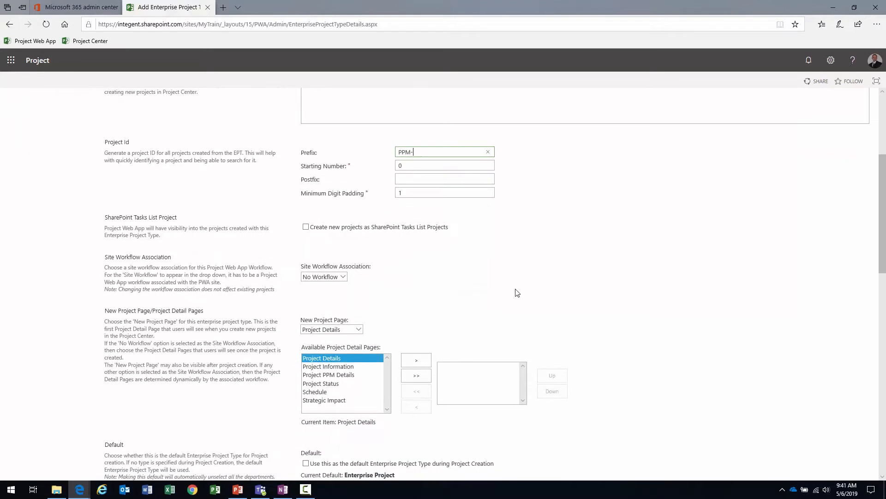
pyautogui.scroll(-3, 517, 292)
pyautogui.click(354, 212)
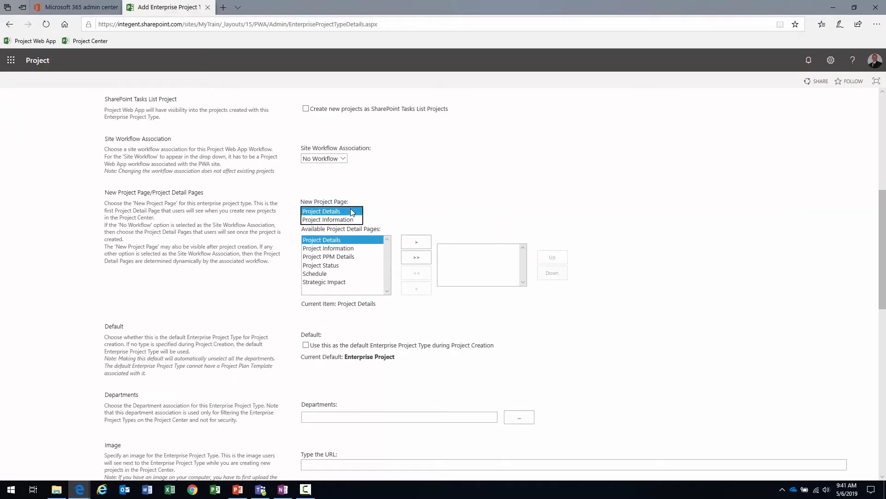
pyautogui.click(343, 211)
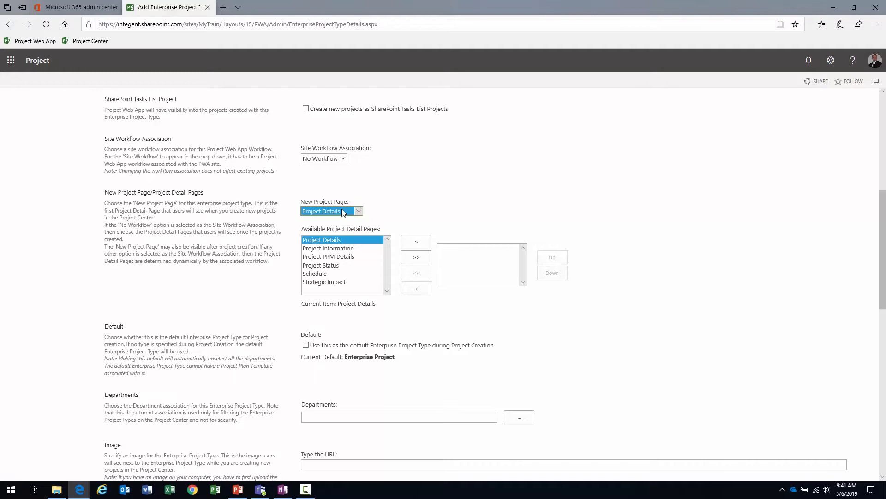
pyautogui.click(354, 256)
pyautogui.click(414, 245)
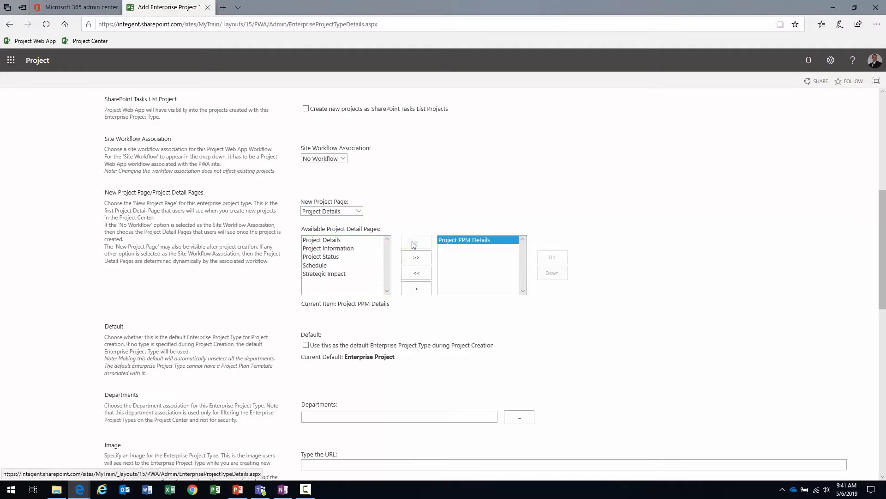
pyautogui.click(327, 265)
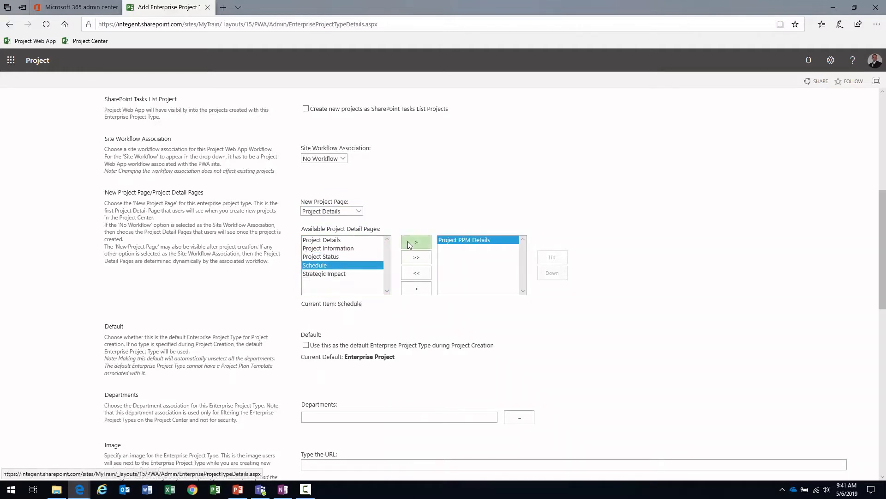
pyautogui.click(407, 245)
pyautogui.click(334, 257)
pyautogui.click(412, 244)
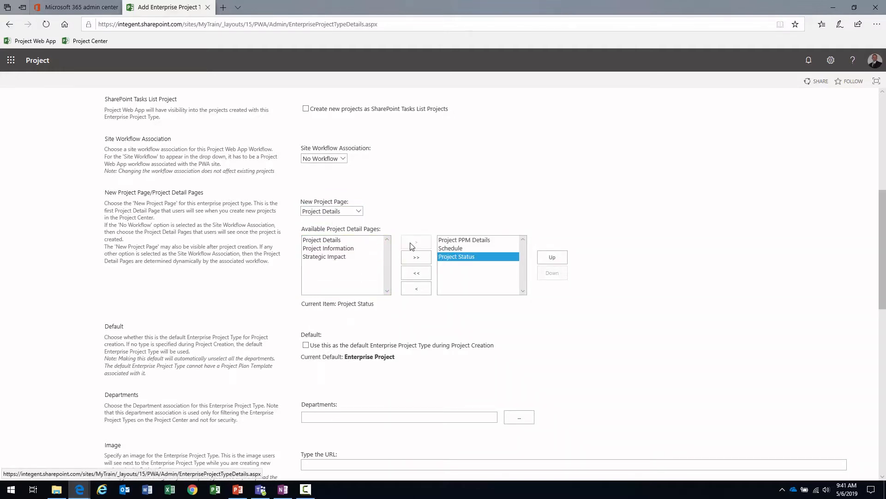
# Step: Review the order of the chosen detail pages and the Departments and Image settings of the new enterprise project type
pyautogui.click(470, 241)
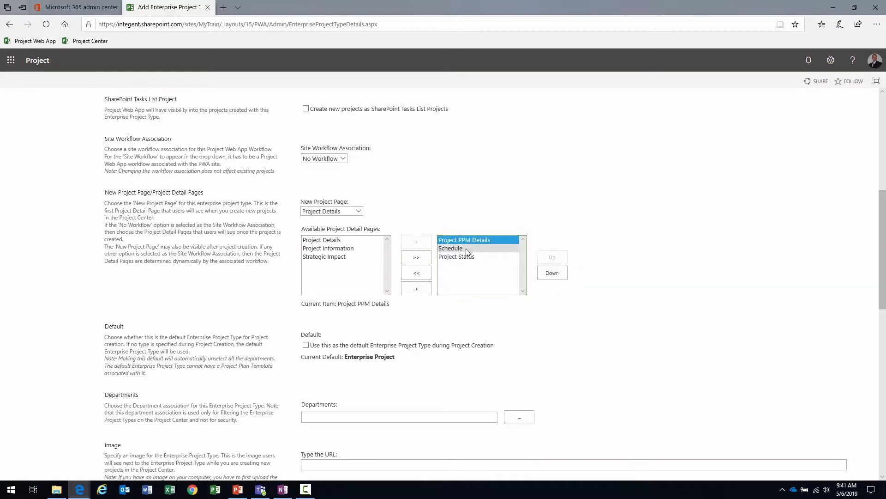
pyautogui.click(466, 249)
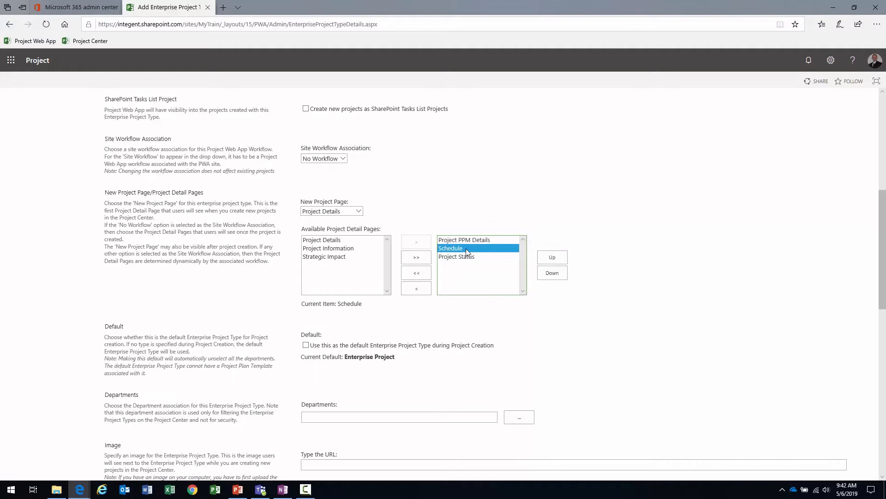
pyautogui.click(467, 257)
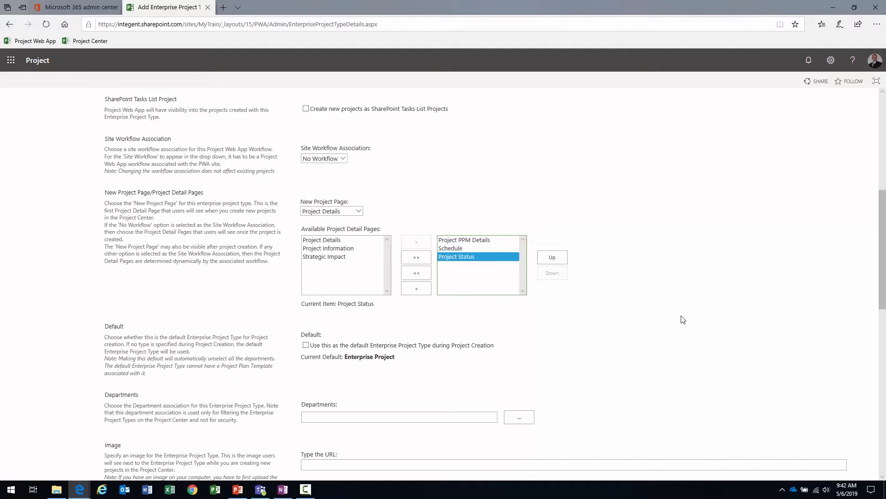
pyautogui.scroll(-4, 682, 320)
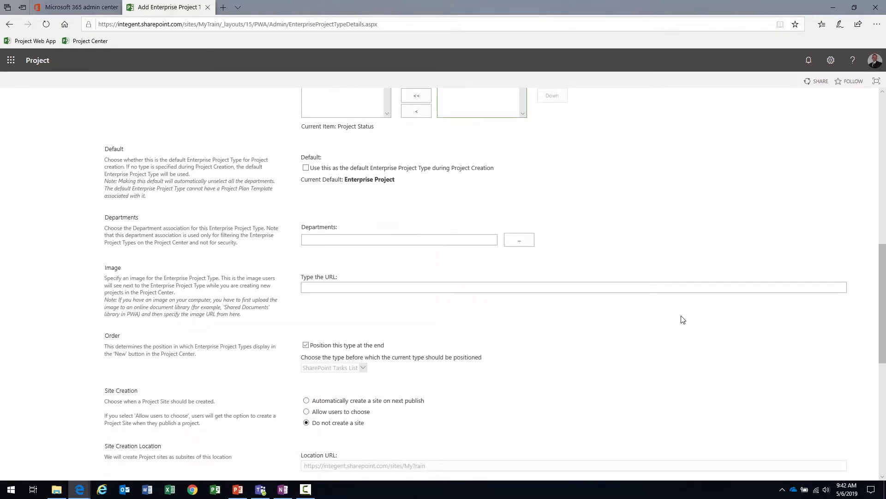
pyautogui.scroll(-1, 682, 320)
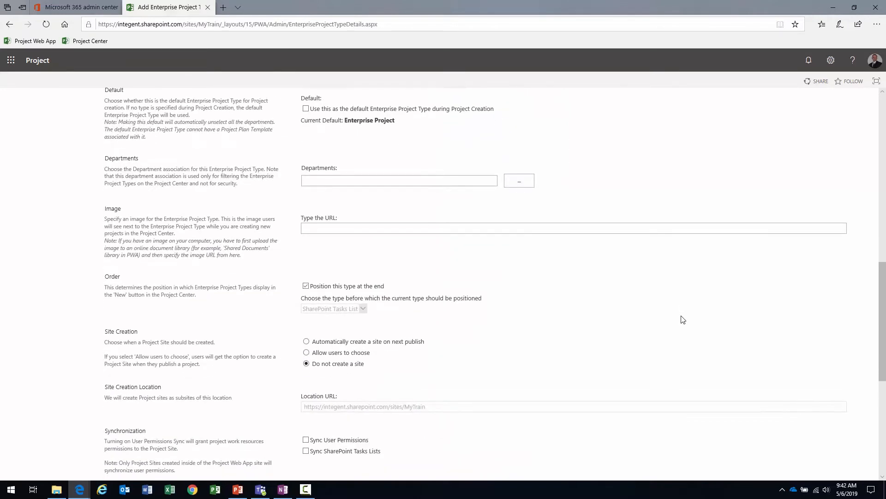
pyautogui.scroll(1, 683, 320)
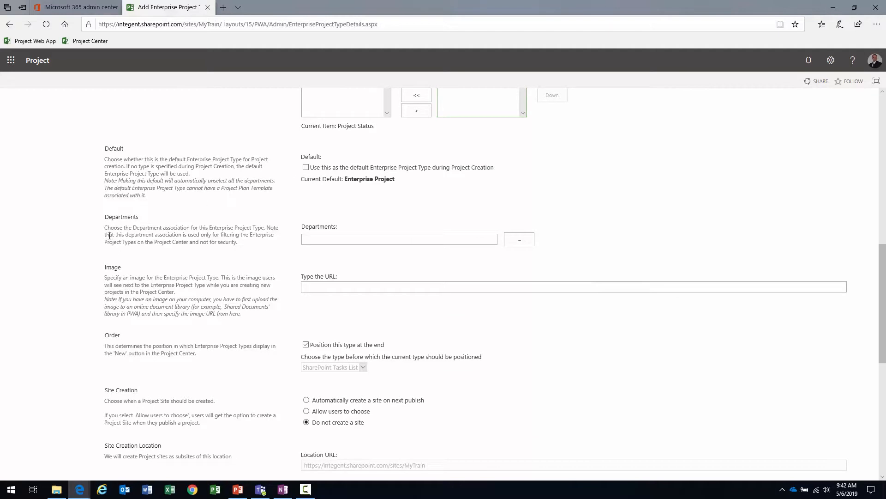
pyautogui.moveTo(104, 216); pyautogui.dragTo(131, 218)
pyautogui.scroll(-1, 246, 220)
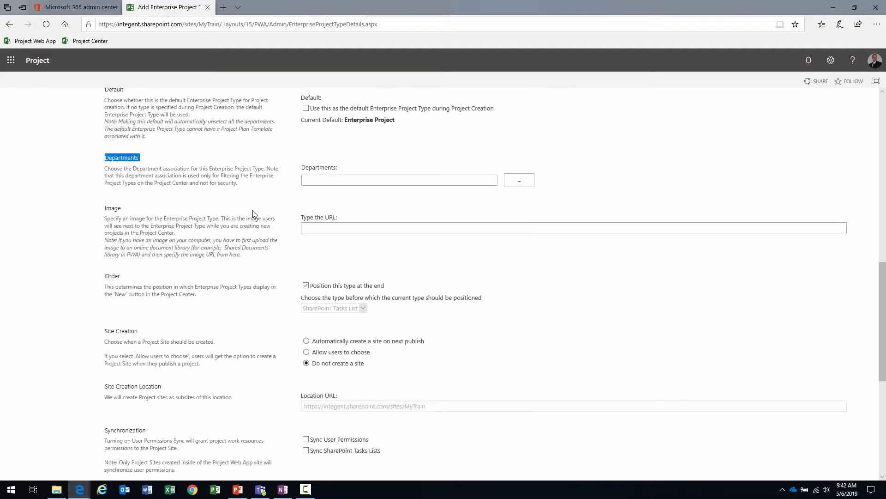
pyautogui.click(309, 191)
pyautogui.moveTo(338, 167); pyautogui.dragTo(303, 168)
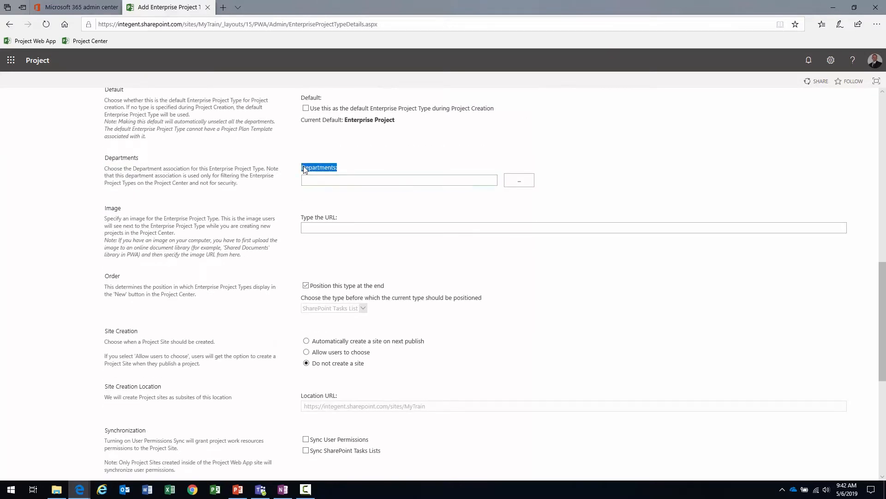
pyautogui.moveTo(104, 209); pyautogui.dragTo(137, 211)
# Step: Set site creation to Allow users to choose and turn on Sync User Permissions and Sync SharePoint Tasks Lists
pyautogui.scroll(-3, 175, 277)
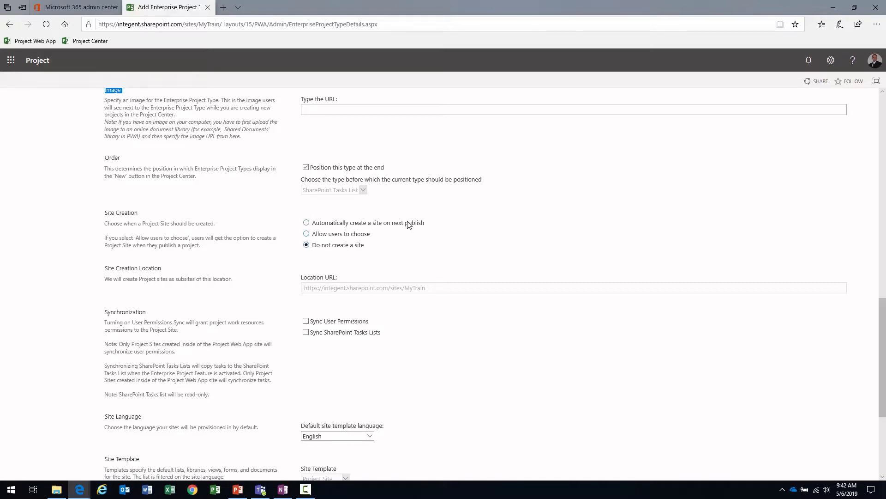
pyautogui.click(307, 234)
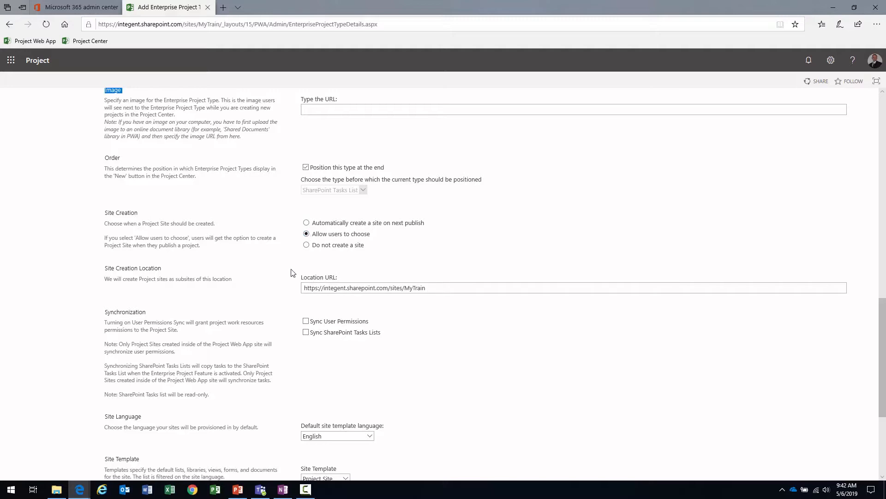
pyautogui.scroll(-3, 259, 257)
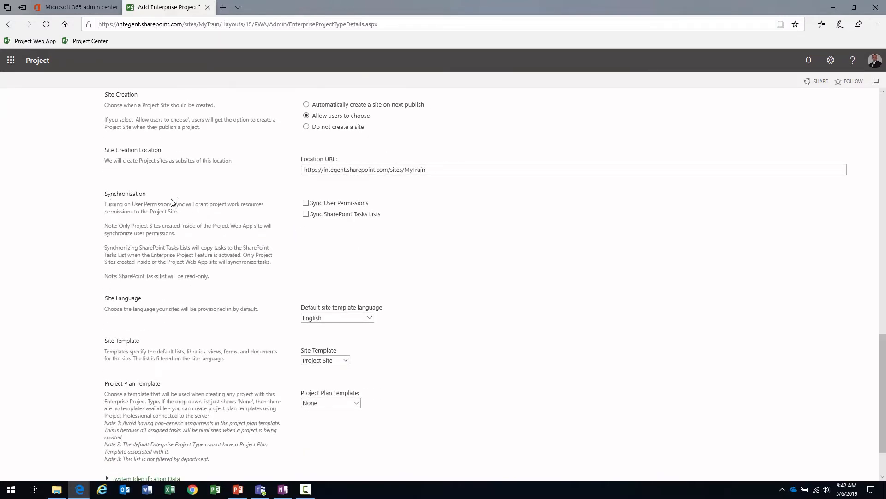
pyautogui.click(306, 203)
# Step: Assign Development Plan as the project plan template and save the enterprise project type
pyautogui.scroll(-2, 307, 217)
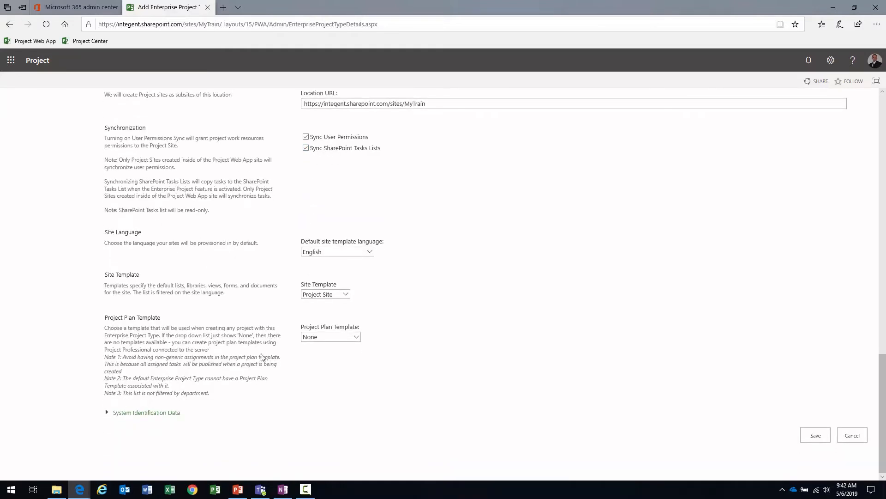
pyautogui.moveTo(161, 317); pyautogui.dragTo(104, 318)
pyautogui.click(185, 328)
pyautogui.click(330, 336)
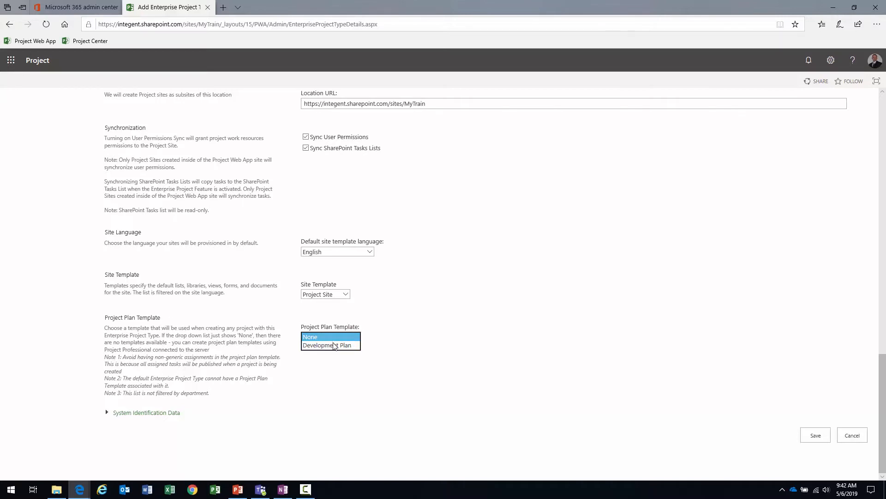
pyautogui.click(335, 346)
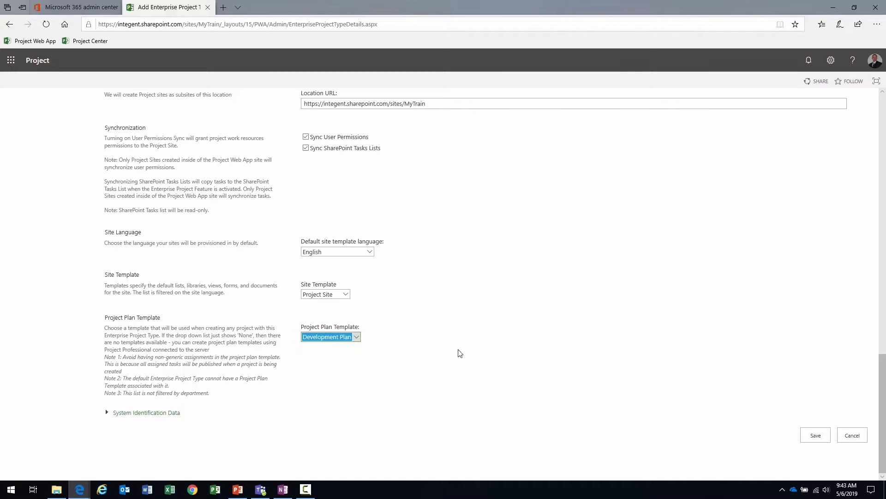
pyautogui.click(804, 434)
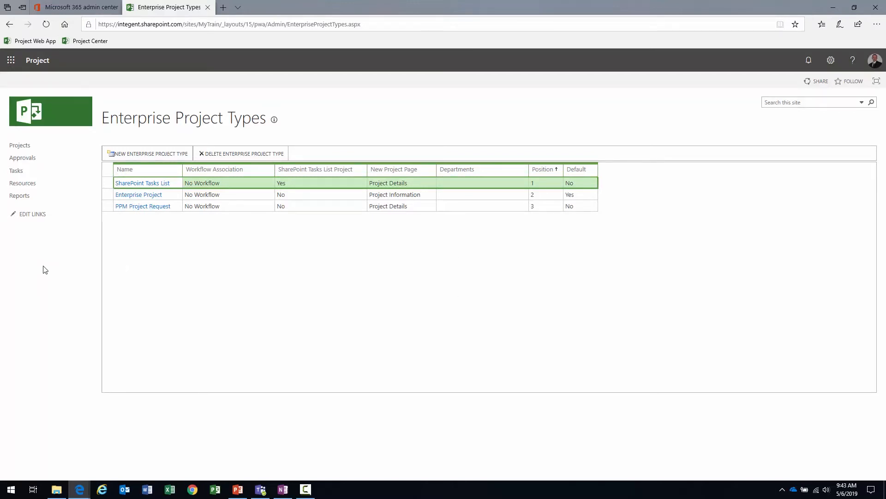
# Step: Start a new project of type PPM Project Request from the Project Center
pyautogui.click(21, 145)
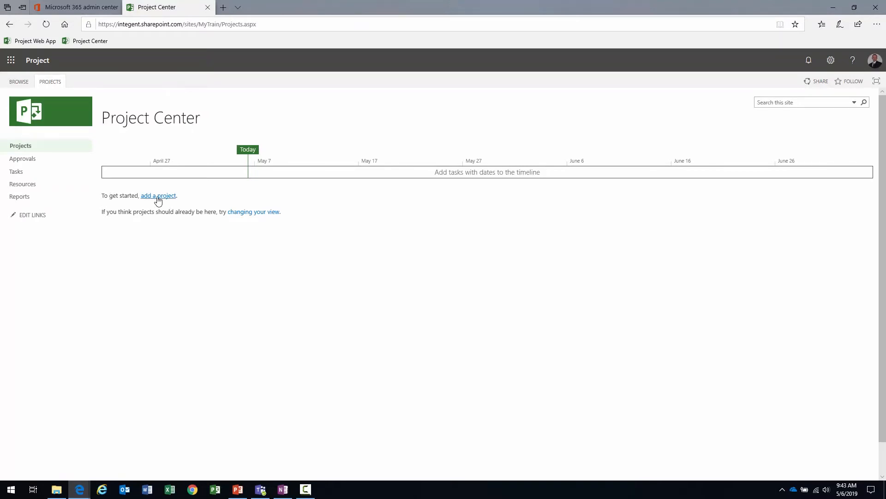
pyautogui.click(49, 82)
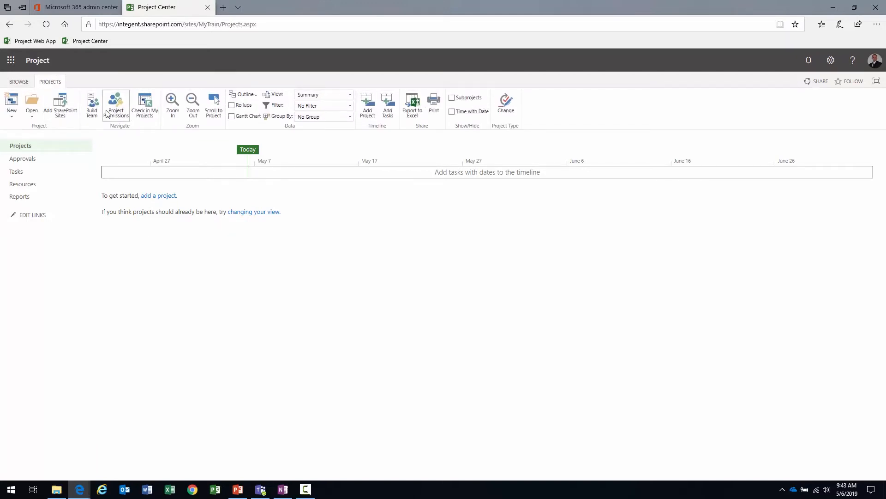
pyautogui.click(13, 117)
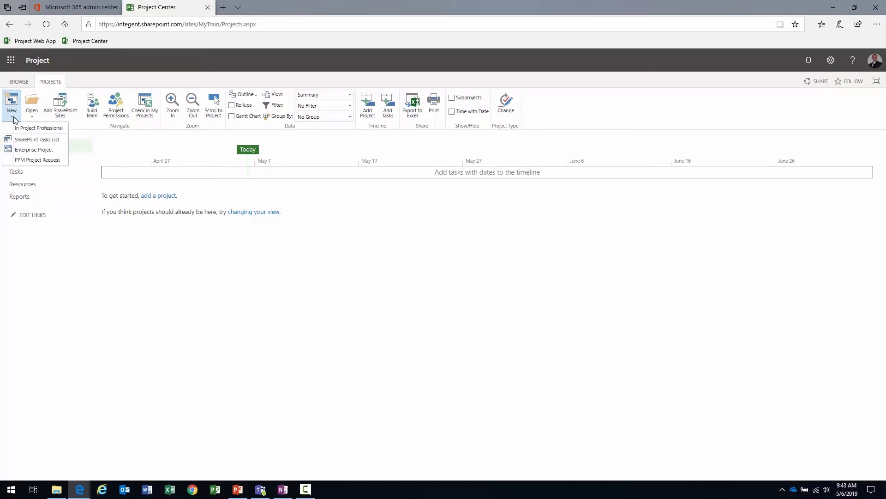
pyautogui.click(47, 159)
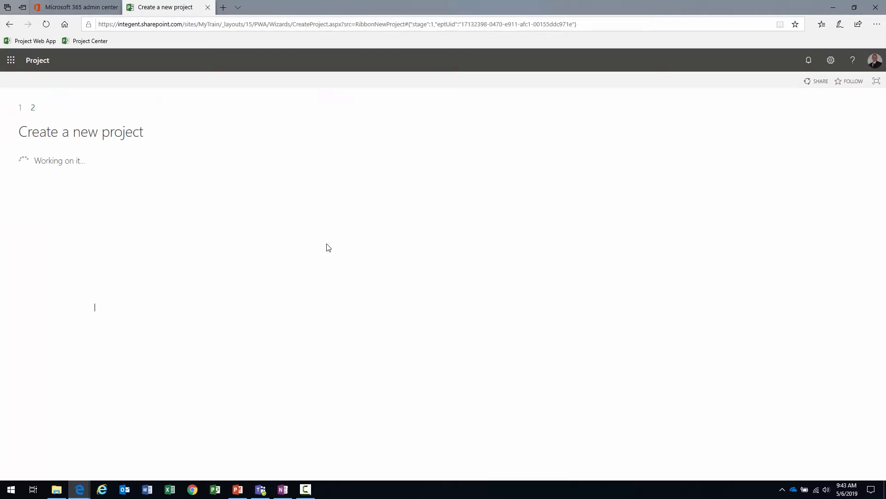
# Step: Examine the basic info and detail fields of the new project form, and return to the Project Center without creating a project
pyautogui.scroll(-3, 333, 251)
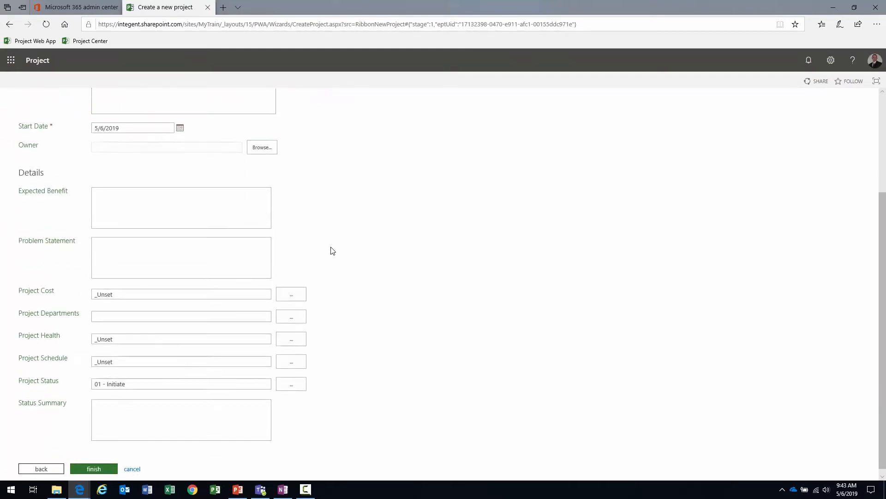
pyautogui.scroll(3, 332, 251)
pyautogui.scroll(-3, 332, 251)
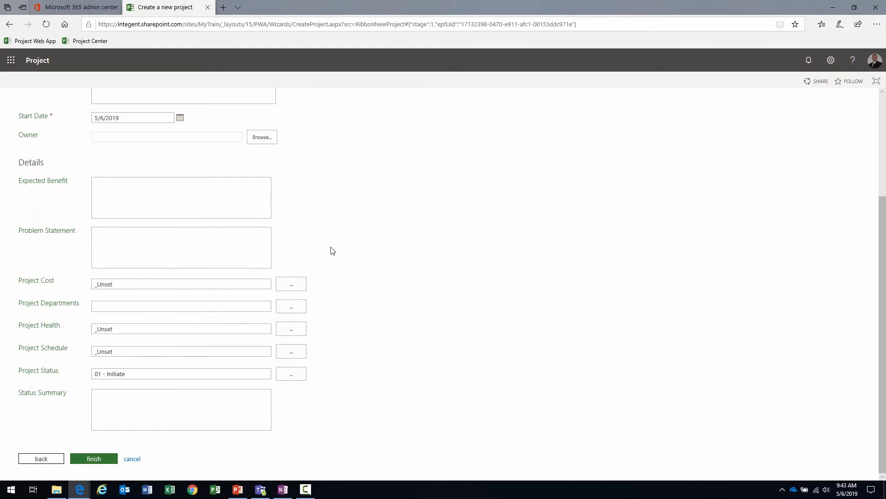
pyautogui.scroll(3, 332, 251)
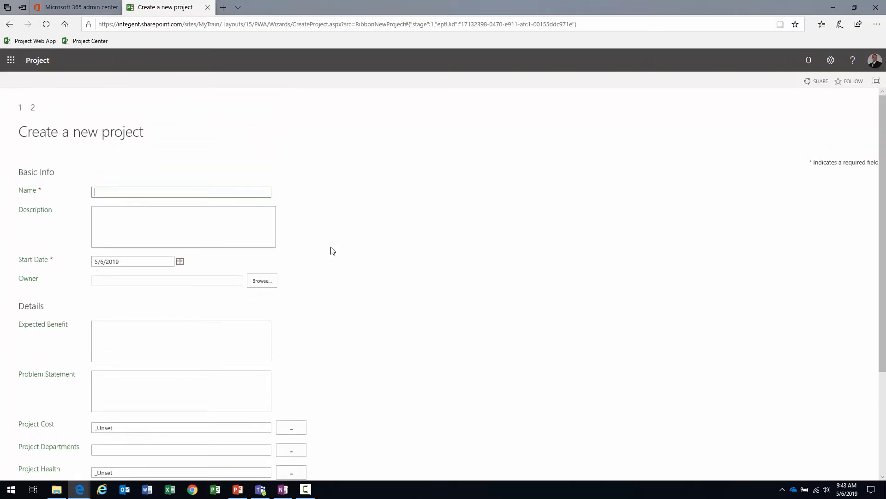
pyautogui.scroll(-3, 333, 251)
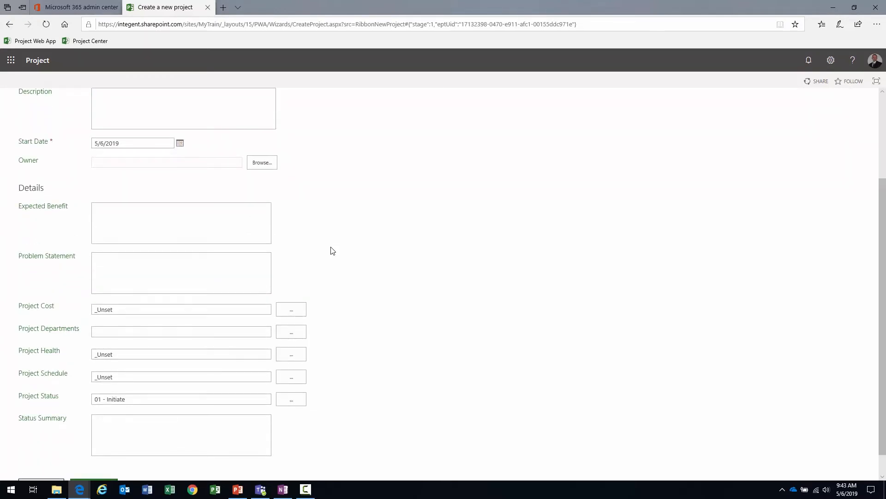
pyautogui.scroll(3, 332, 251)
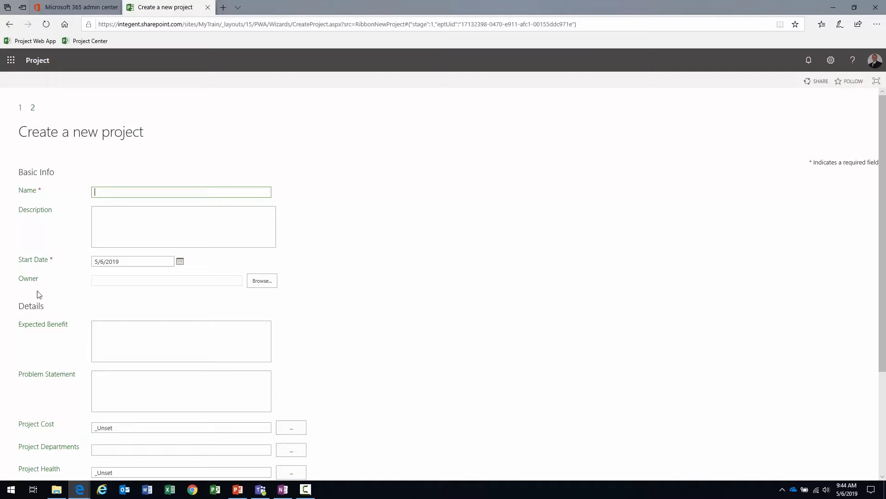
pyautogui.scroll(-3, 39, 295)
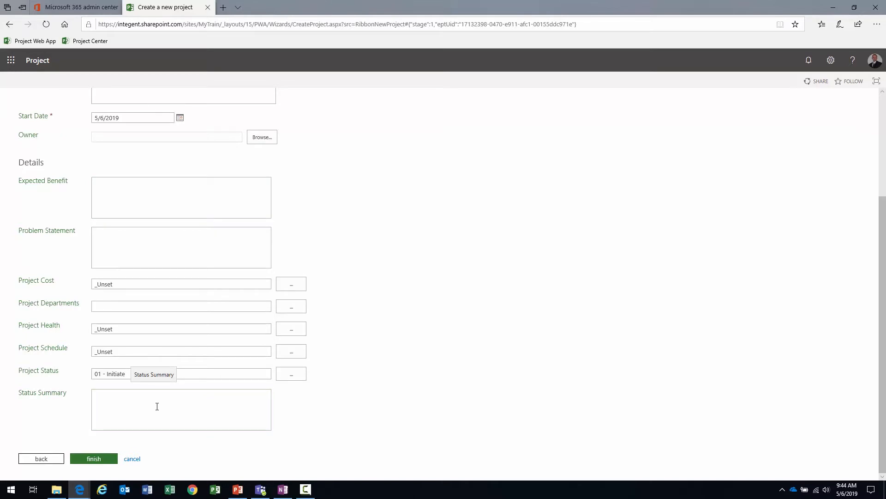
pyautogui.scroll(3, 156, 406)
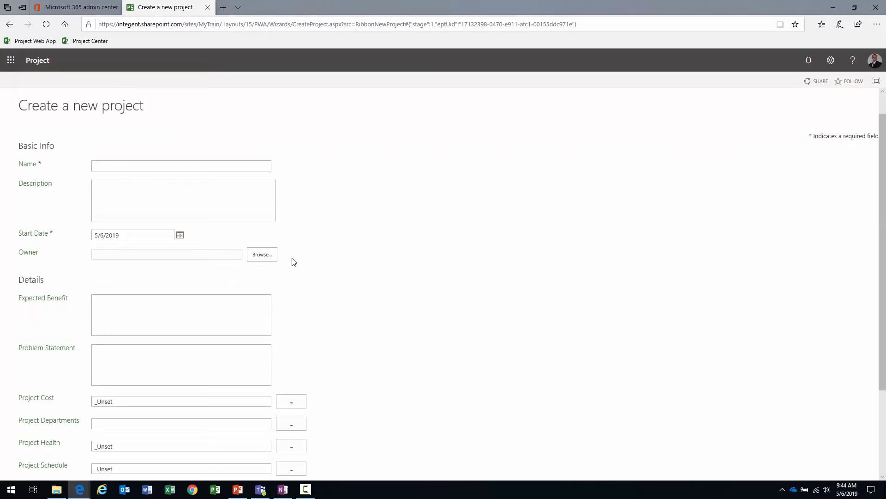
pyautogui.click(145, 162)
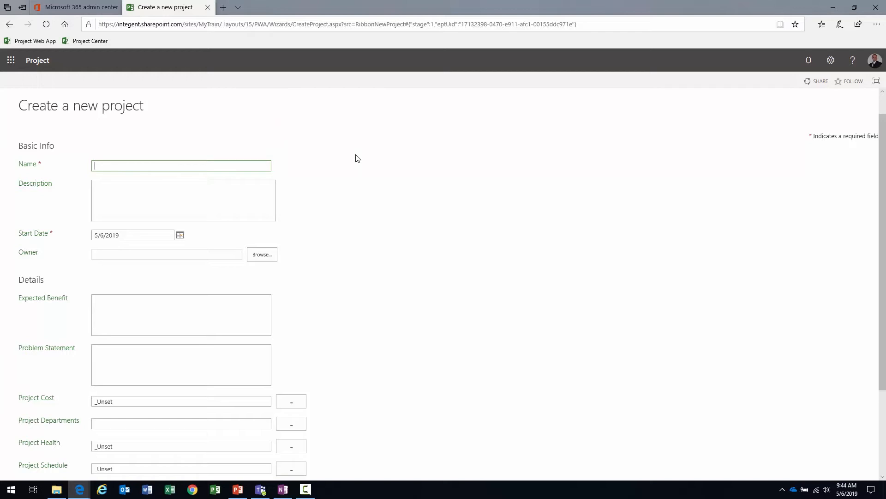
pyautogui.click(8, 23)
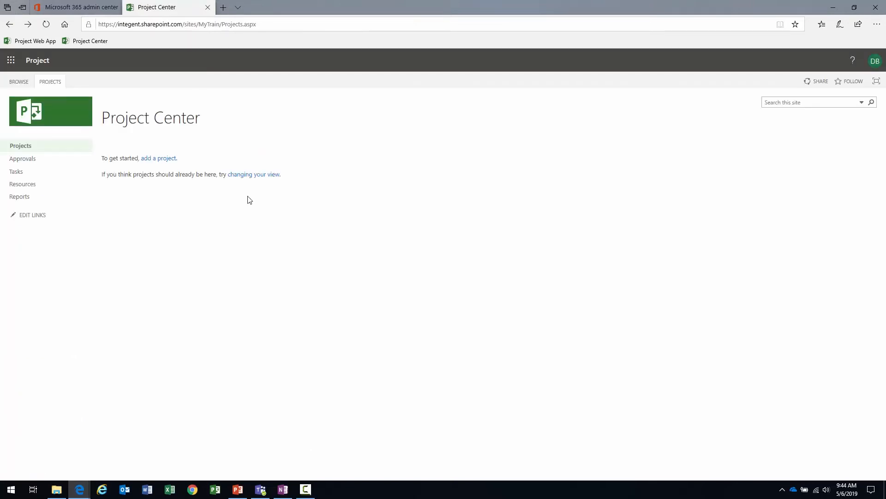
# Step: Open the PPM Project Request enterprise project type for editing from the PWA Settings
pyautogui.click(832, 61)
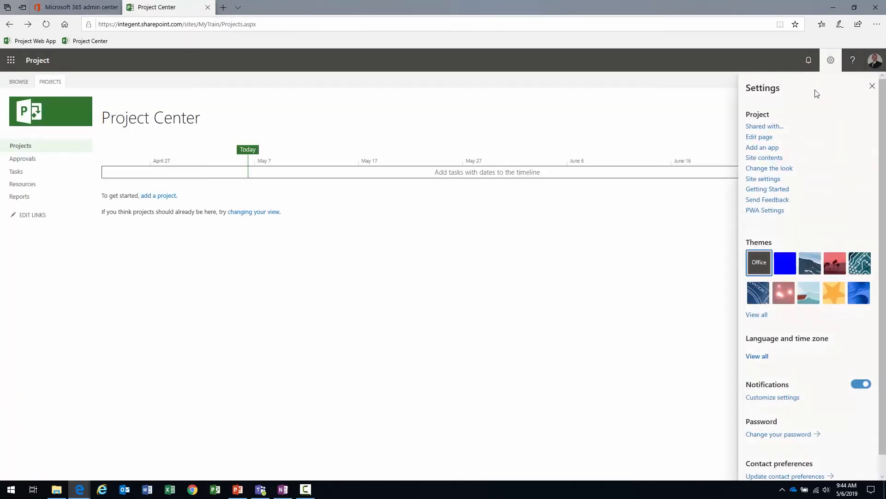
pyautogui.click(757, 211)
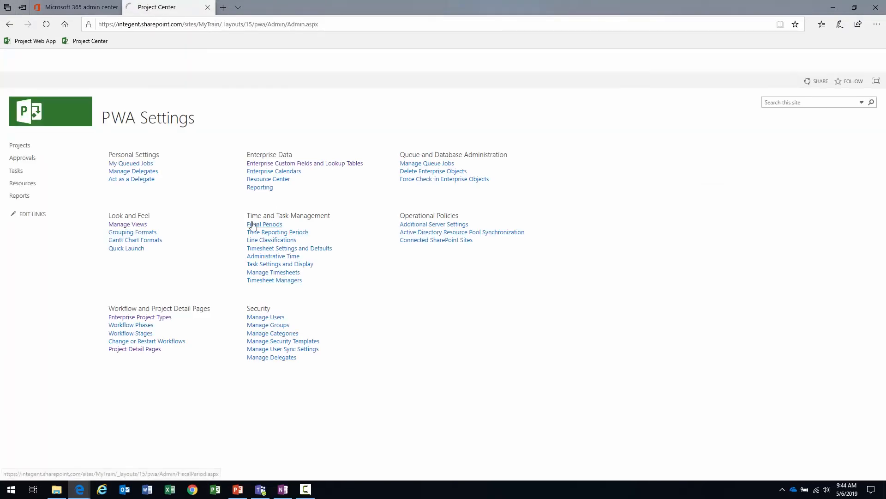
pyautogui.click(141, 317)
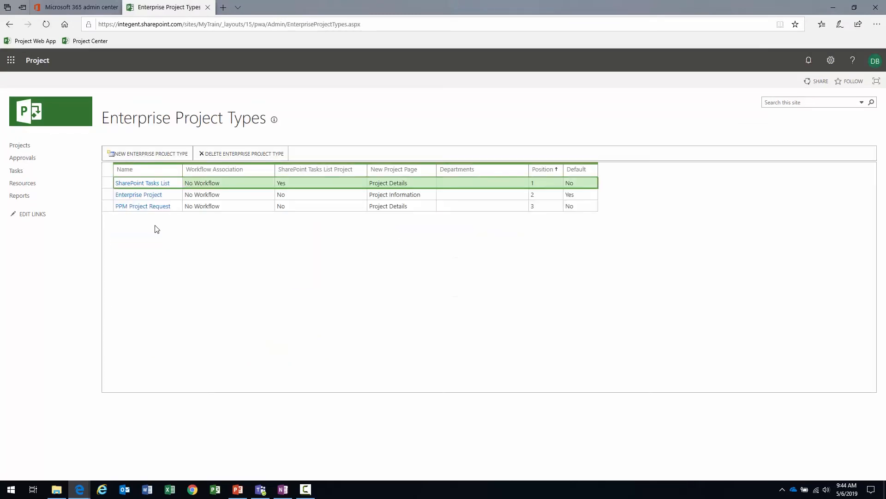
pyautogui.click(136, 206)
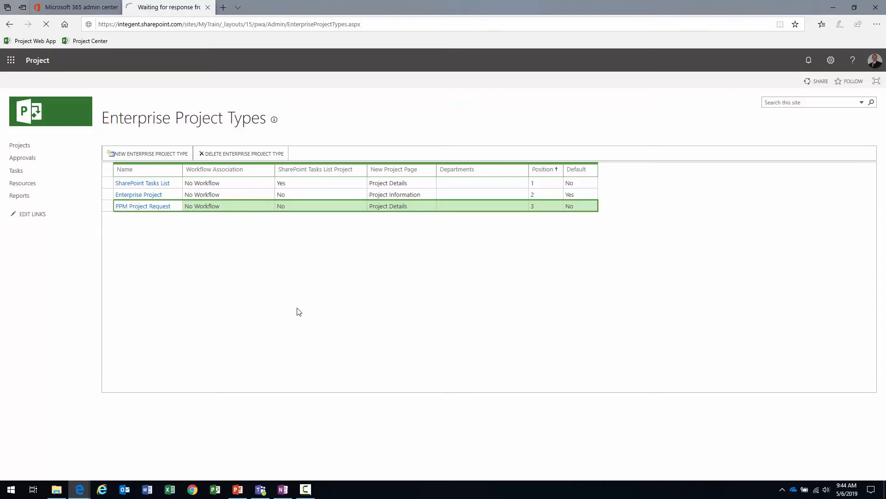
# Step: Change the New Project Page of the PPM Project Request type to Project Information
pyautogui.scroll(-5, 323, 259)
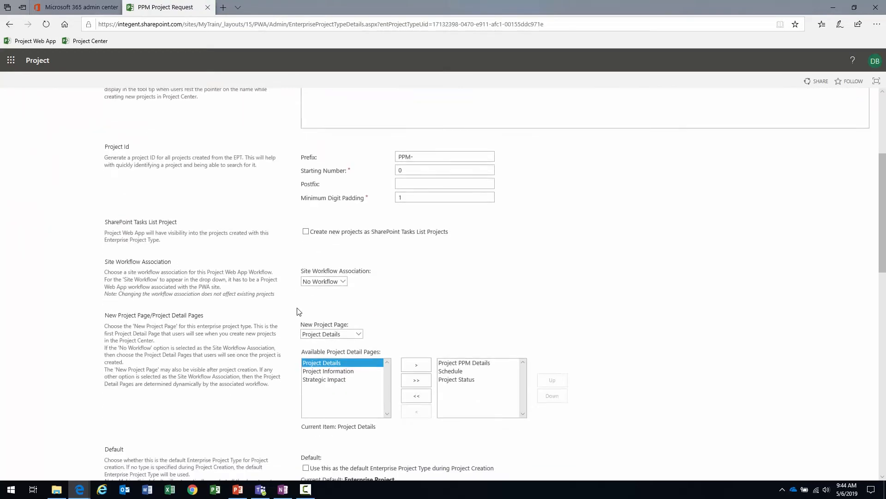
pyautogui.moveTo(349, 203); pyautogui.dragTo(301, 204)
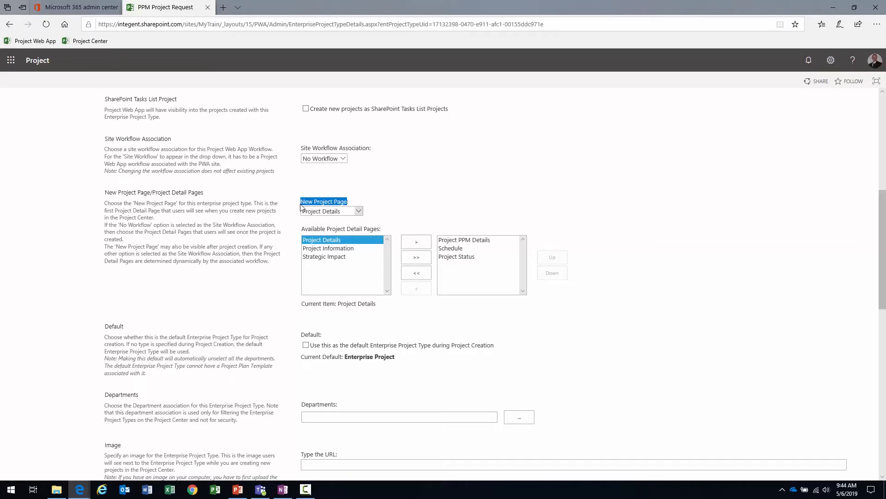
pyautogui.click(354, 211)
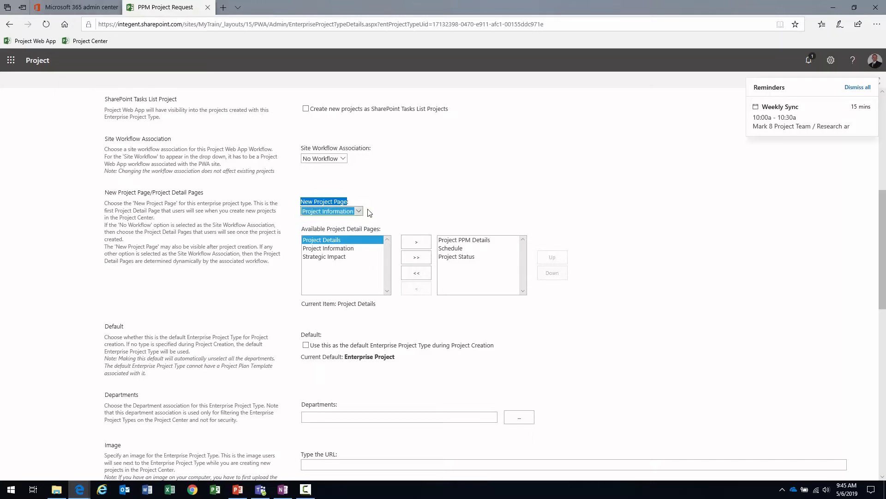
# Step: Save the PPM Project Request enterprise project type and dismiss the pending calendar reminder
pyautogui.click(360, 217)
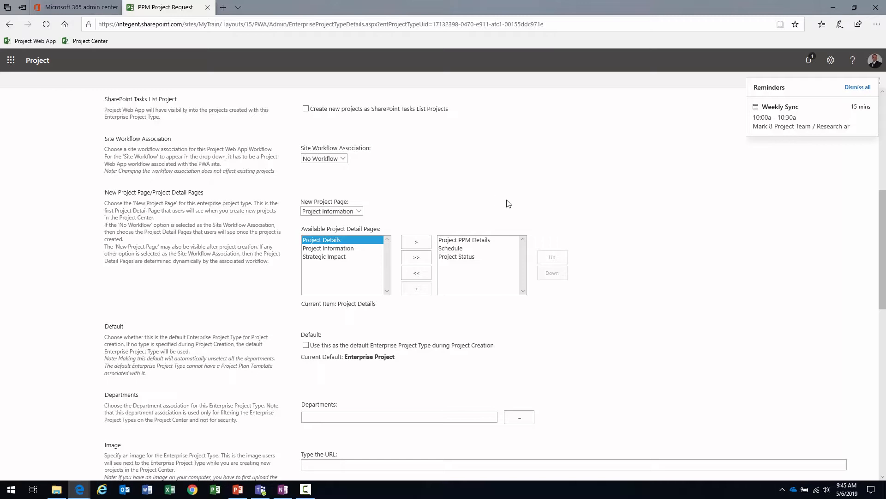
pyautogui.scroll(-7, 594, 283)
pyautogui.scroll(-4, 270, 401)
pyautogui.click(815, 435)
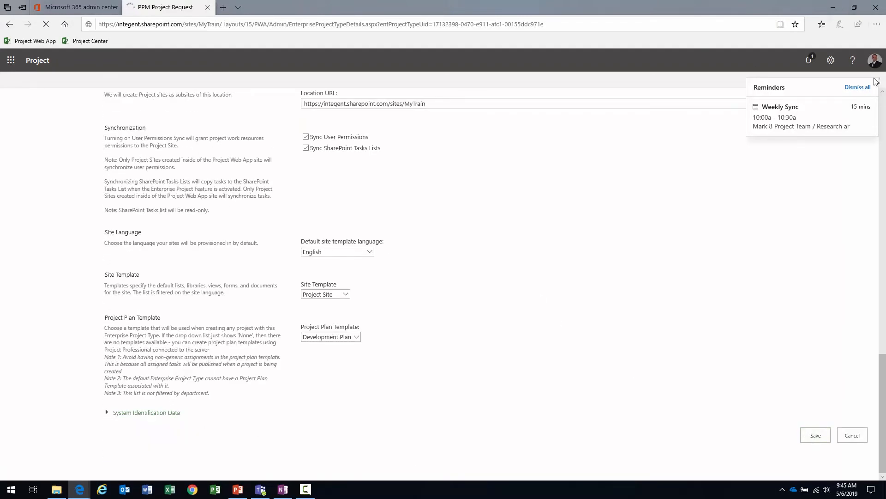
pyautogui.click(857, 87)
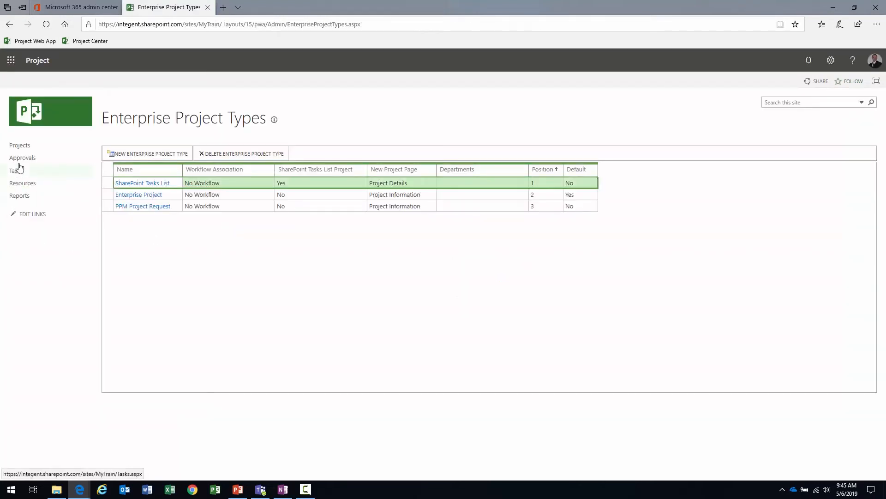
# Step: Go to the Project Center and start a new project of type PPM Project Request
pyautogui.click(22, 148)
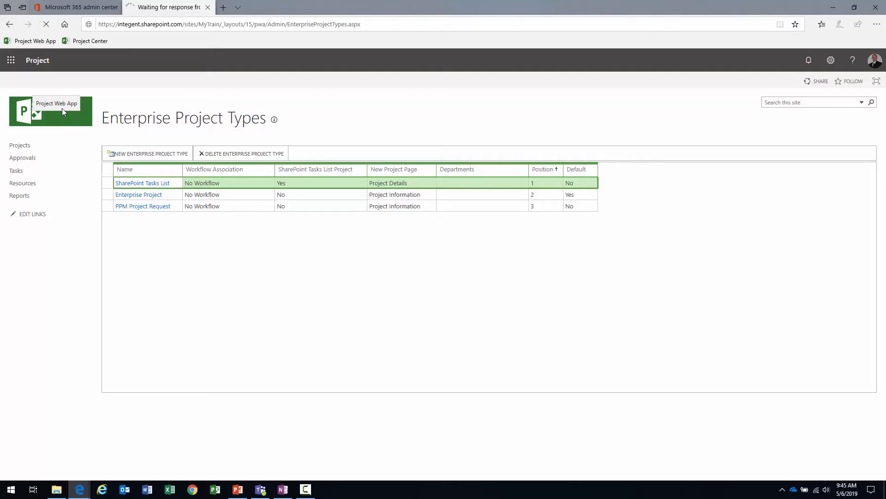
pyautogui.click(21, 146)
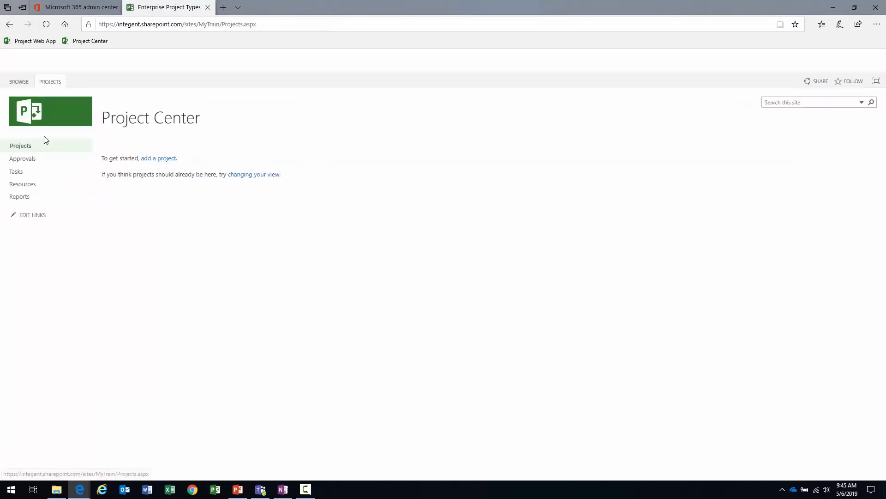
pyautogui.click(51, 84)
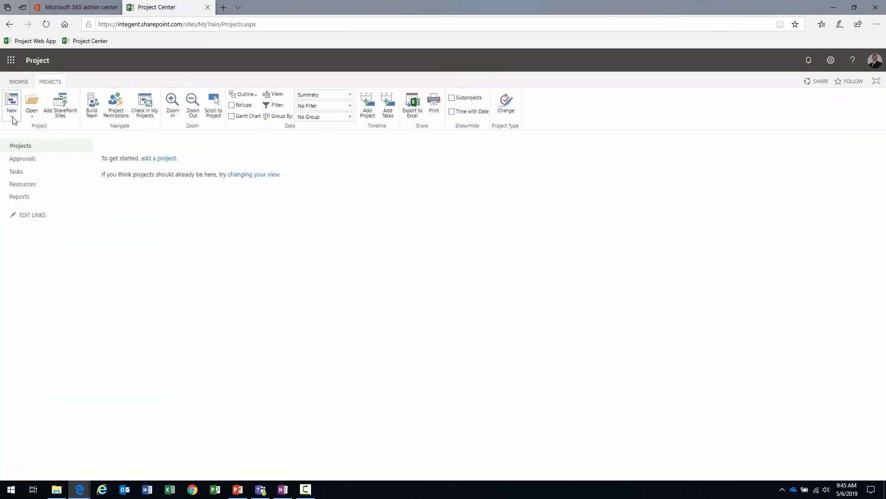
pyautogui.click(13, 118)
pyautogui.click(35, 158)
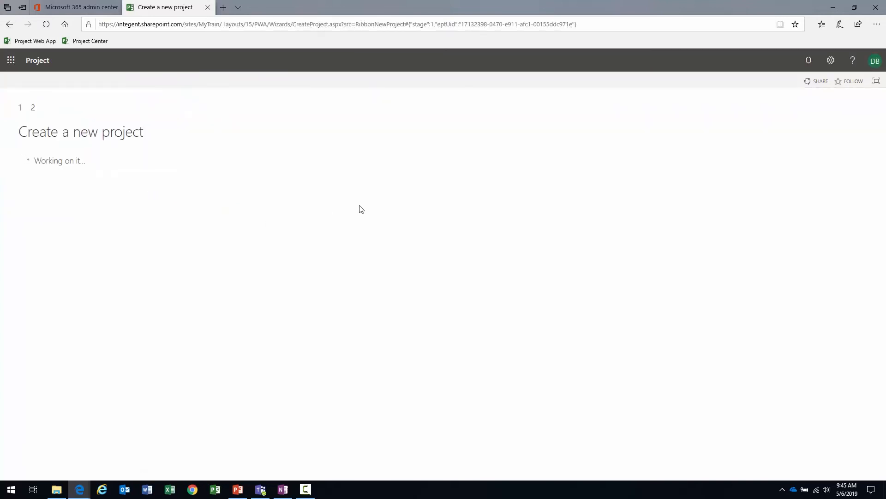
pyautogui.moveTo(146, 135); pyautogui.dragTo(10, 137)
pyautogui.click(67, 137)
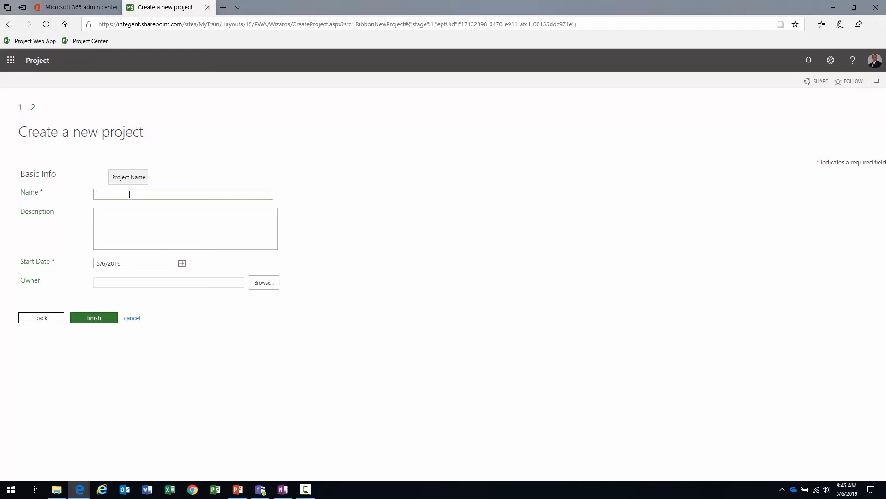
# Step: Name the new project PPM Test Request 100 and enter the description "Here is my description"
pyautogui.write('PPM')
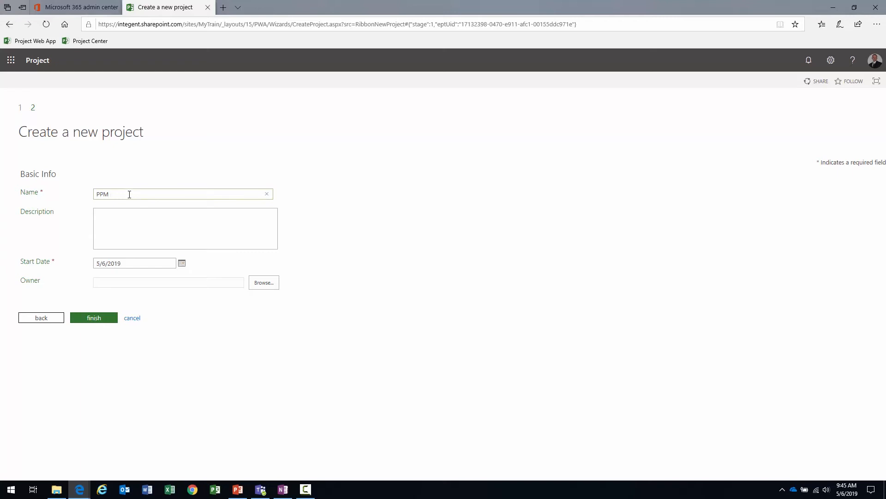
pyautogui.write(' Test Request 10')
pyautogui.click(140, 235)
pyautogui.write('Ge')
pyautogui.press('BackSpace')
pyautogui.press('BackSpace')
pyautogui.write('Here is my s')
pyautogui.press('BackSpace')
pyautogui.write('description')
# Step: Set the start date to 7/11/2019 and finish creating the project
pyautogui.click(182, 263)
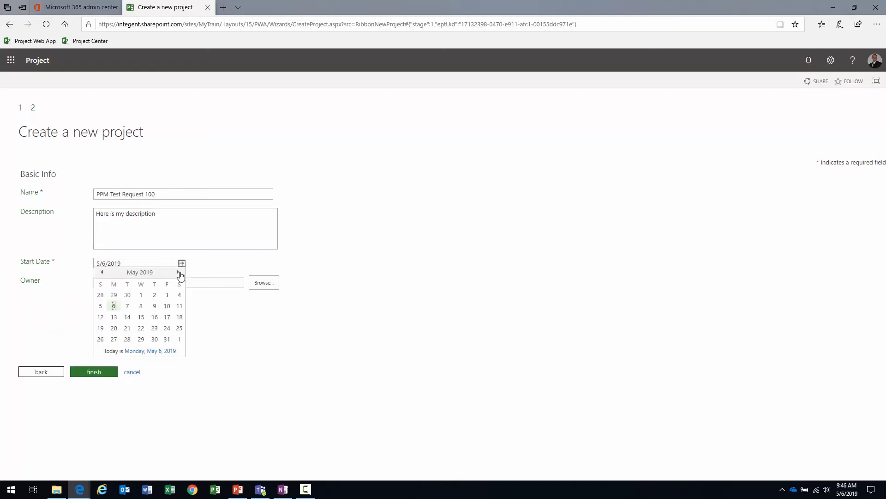
pyautogui.click(179, 273)
pyautogui.click(178, 273)
pyautogui.click(155, 306)
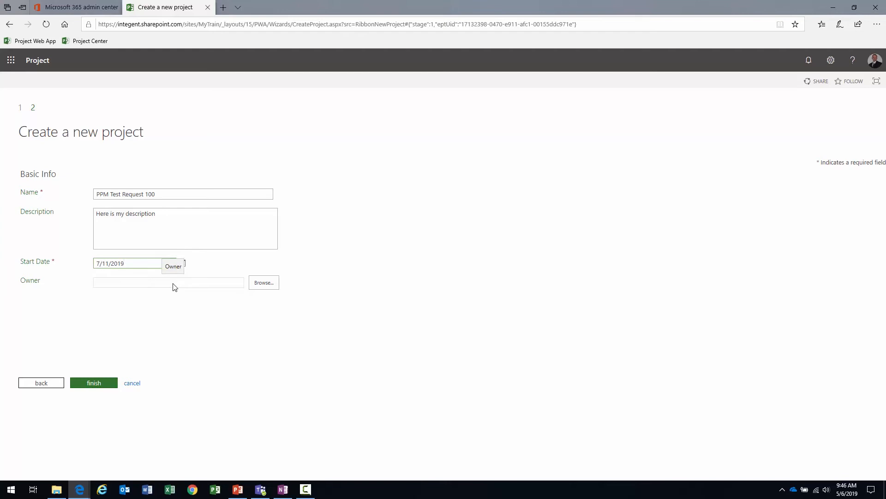
pyautogui.click(93, 386)
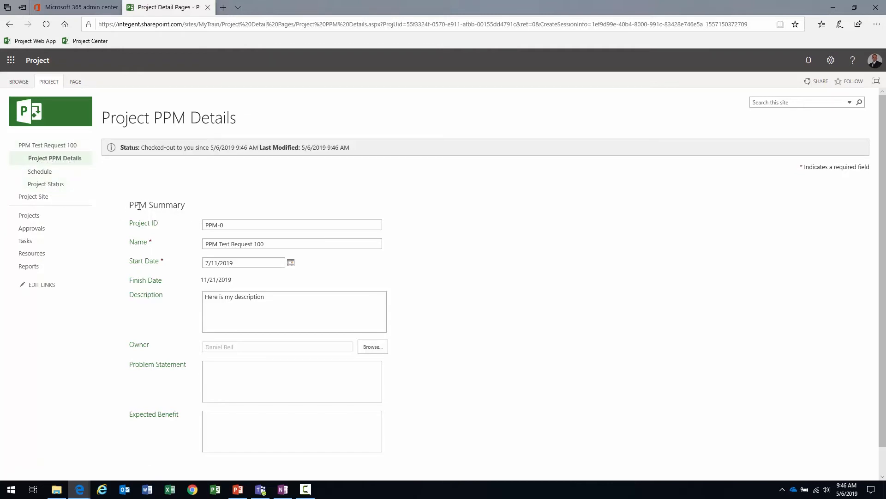
# Step: Review the PPM Summary fields on the Project PPM Details page, including Problem Statement, and save the project
pyautogui.moveTo(130, 204); pyautogui.dragTo(199, 206)
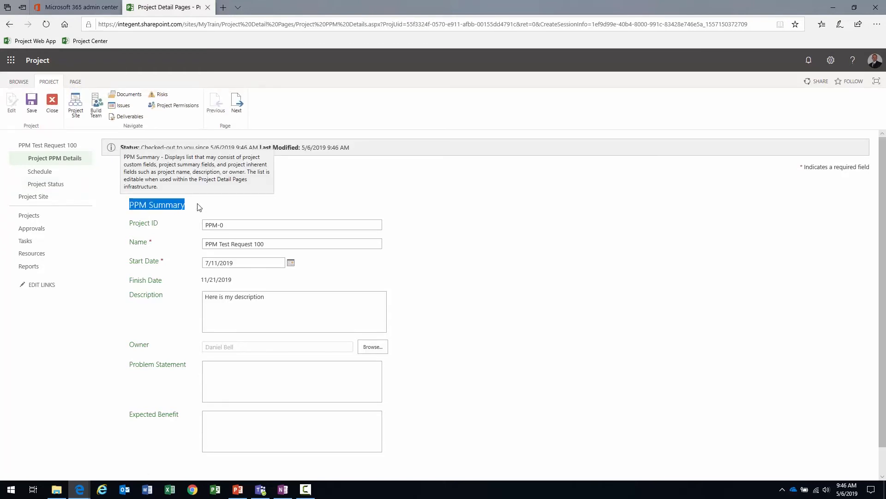
pyautogui.scroll(-1, 199, 206)
pyautogui.click(286, 285)
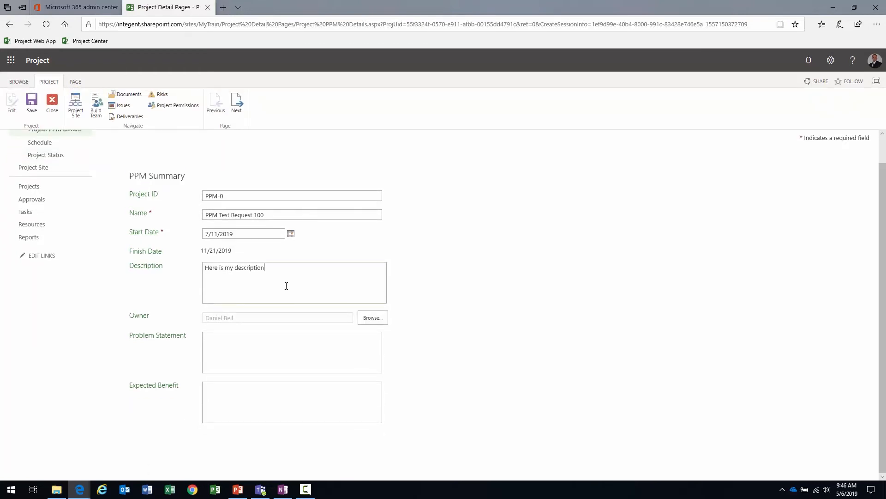
pyautogui.click(236, 344)
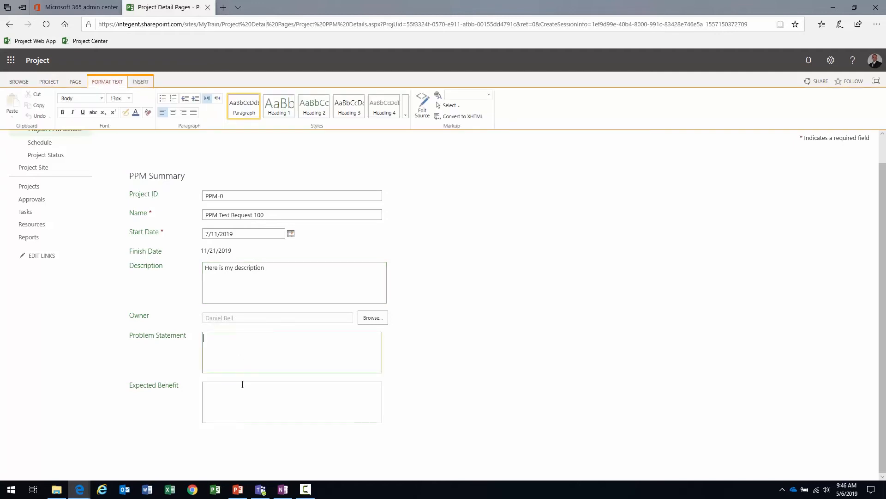
pyautogui.click(46, 83)
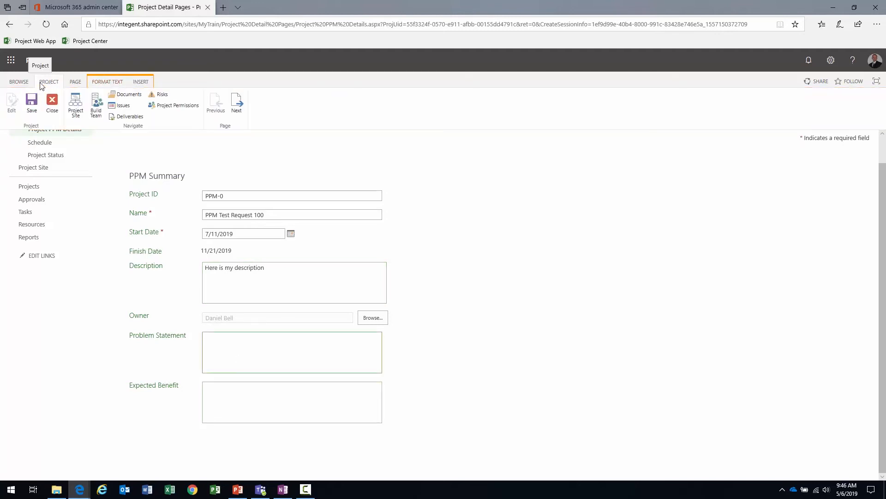
pyautogui.click(237, 102)
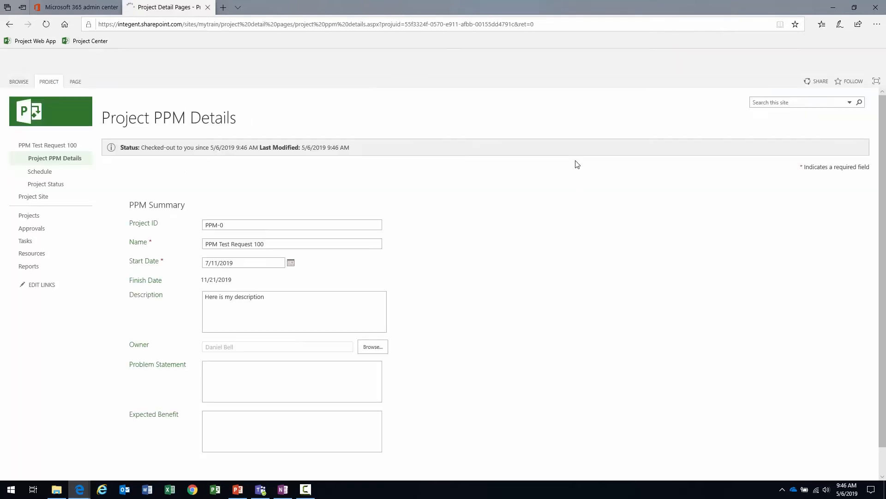
pyautogui.click(49, 82)
pyautogui.click(34, 107)
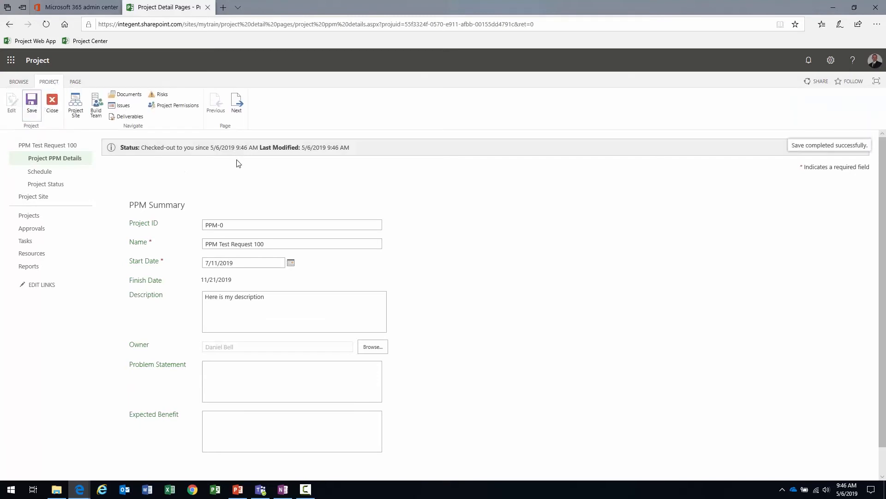
# Step: Open the project's Schedule page and widen the task table and its Resource Names and Task Name columns
pyautogui.click(239, 106)
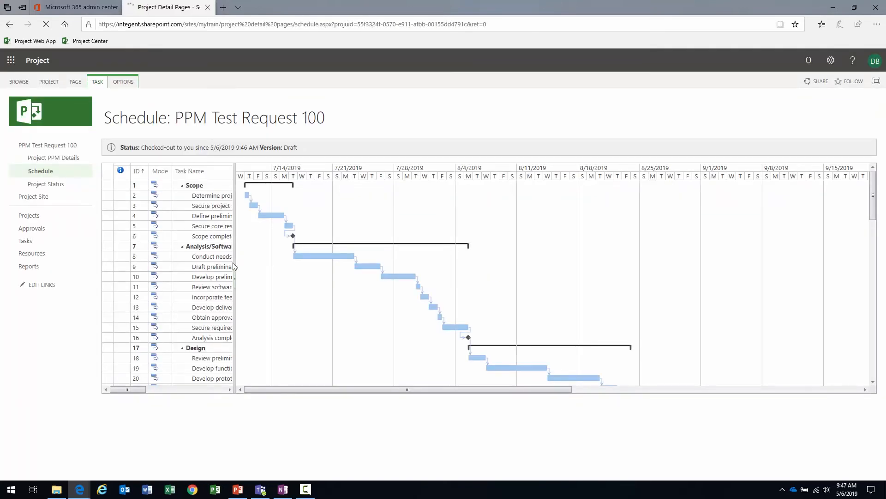
pyautogui.moveTo(235, 261); pyautogui.dragTo(552, 267)
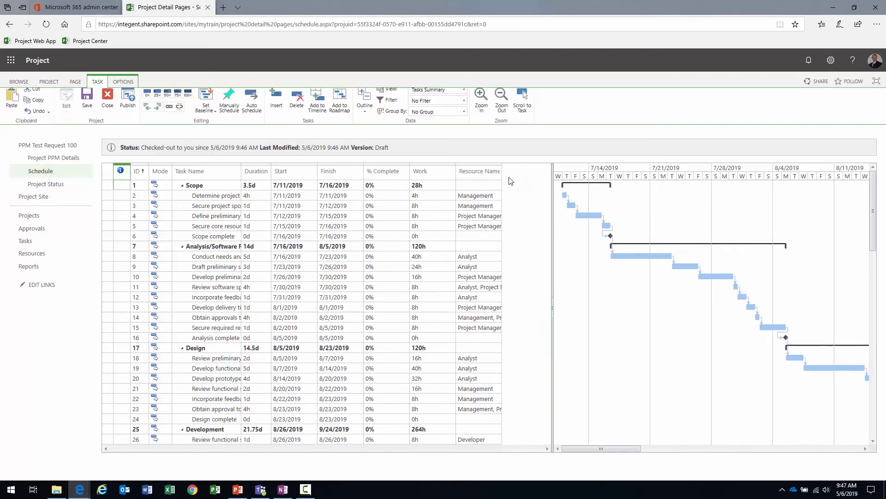
pyautogui.moveTo(503, 176); pyautogui.dragTo(533, 176)
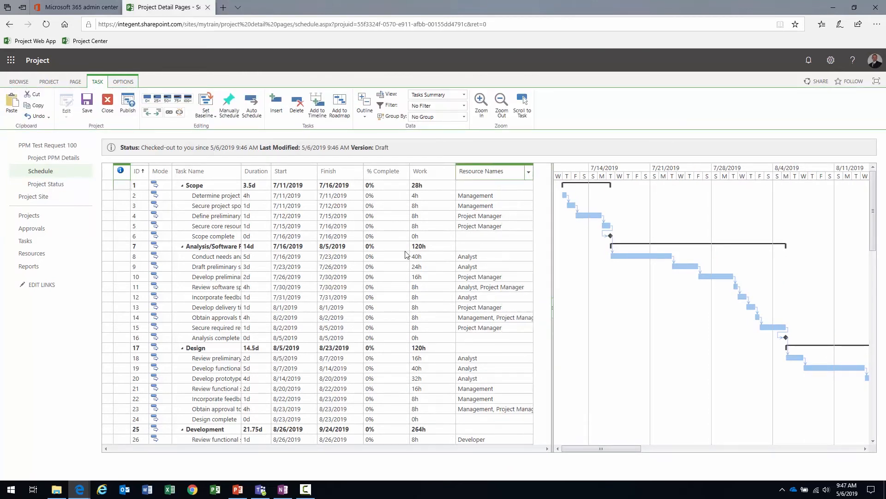
pyautogui.moveTo(242, 173); pyautogui.dragTo(306, 173)
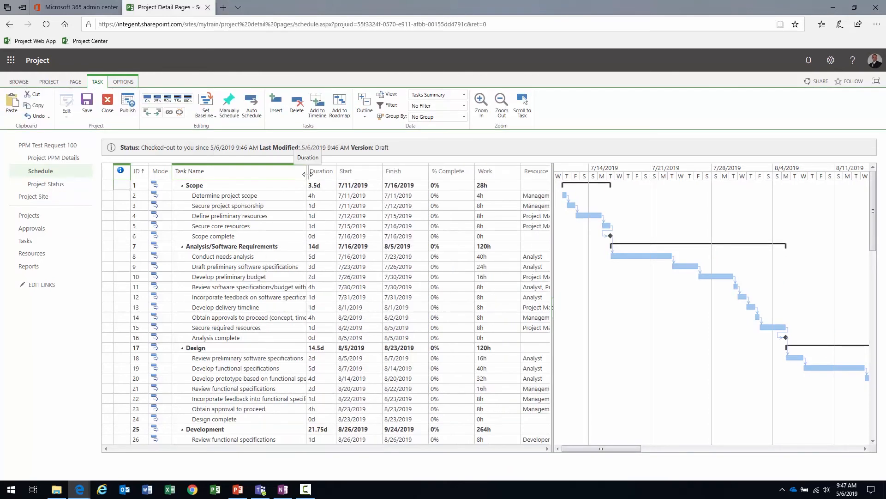
# Step: Open the Project Status page of the project and set Project Health to High
pyautogui.click(48, 82)
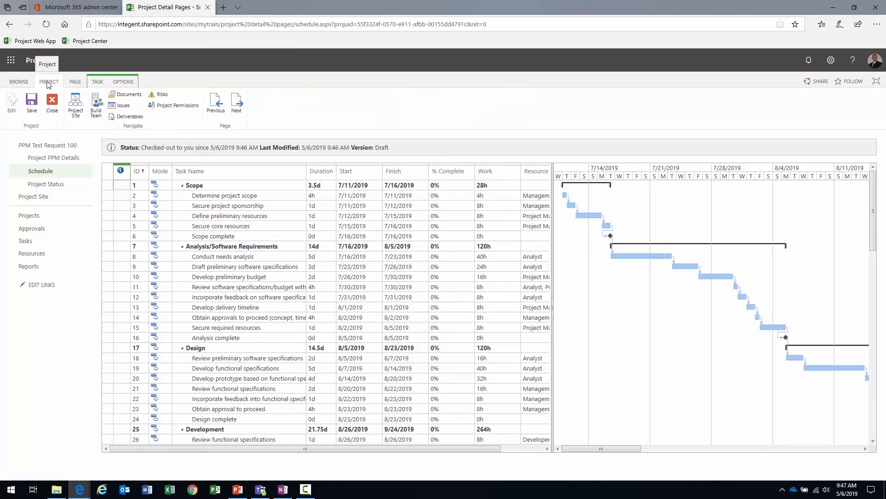
pyautogui.click(238, 105)
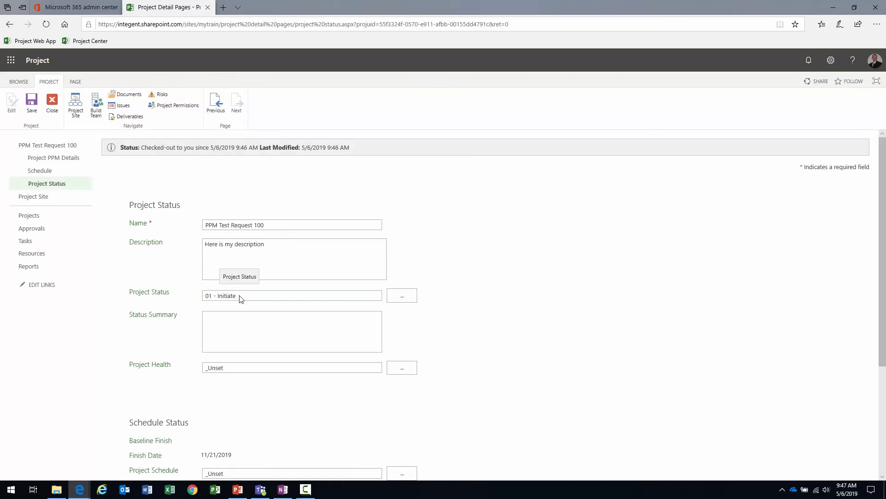
pyautogui.click(233, 328)
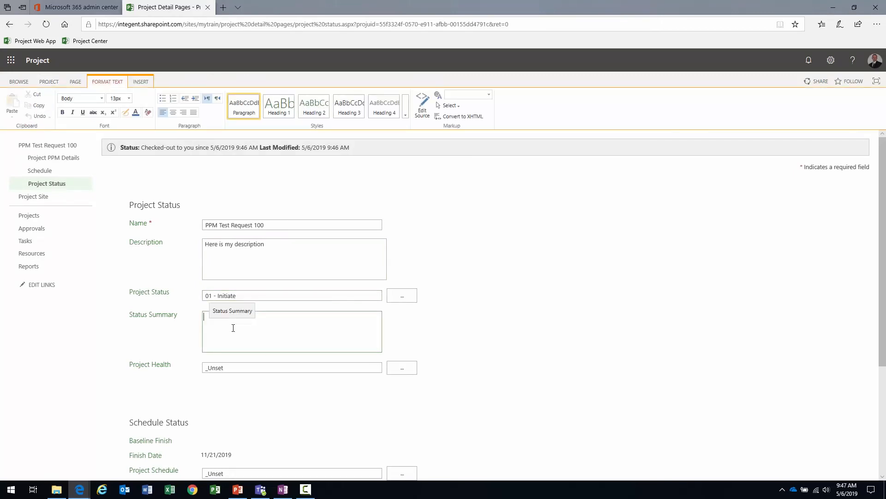
pyautogui.scroll(-2, 233, 327)
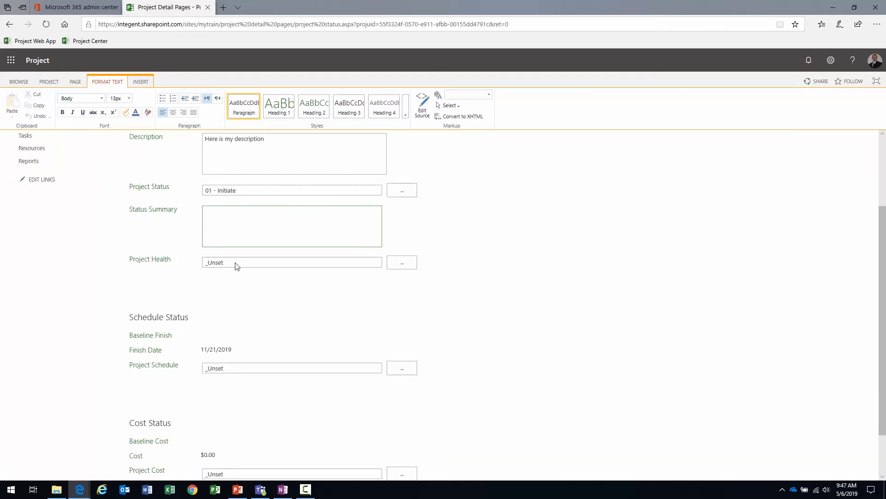
pyautogui.click(409, 263)
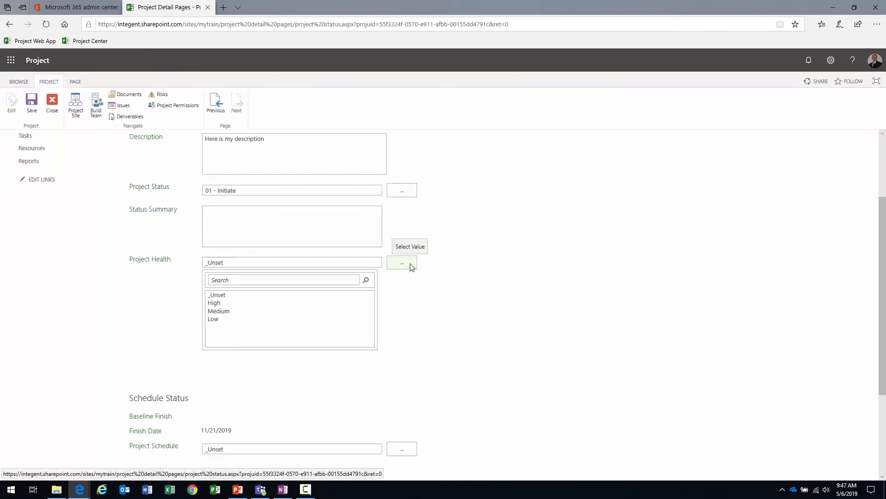
pyautogui.click(213, 302)
# Step: Set Project Schedule to Medium and Project Cost to Low, and save the Project Status page
pyautogui.scroll(-2, 166, 321)
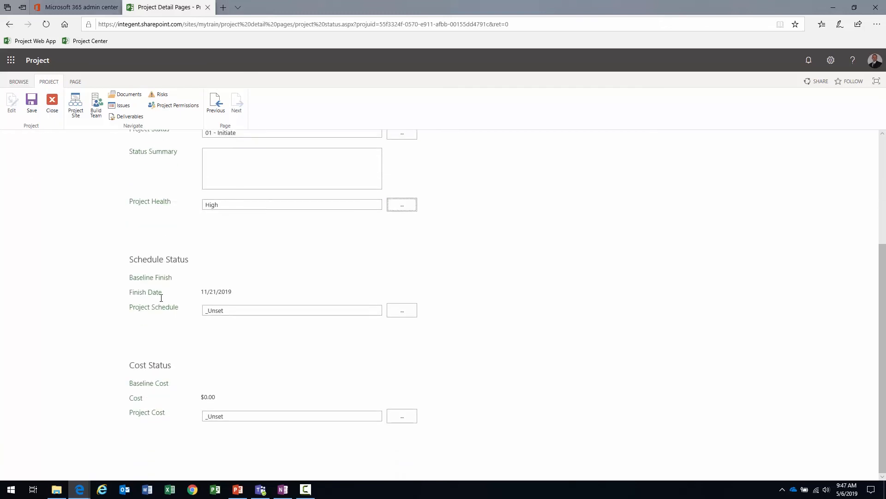
pyautogui.moveTo(189, 261); pyautogui.dragTo(119, 258)
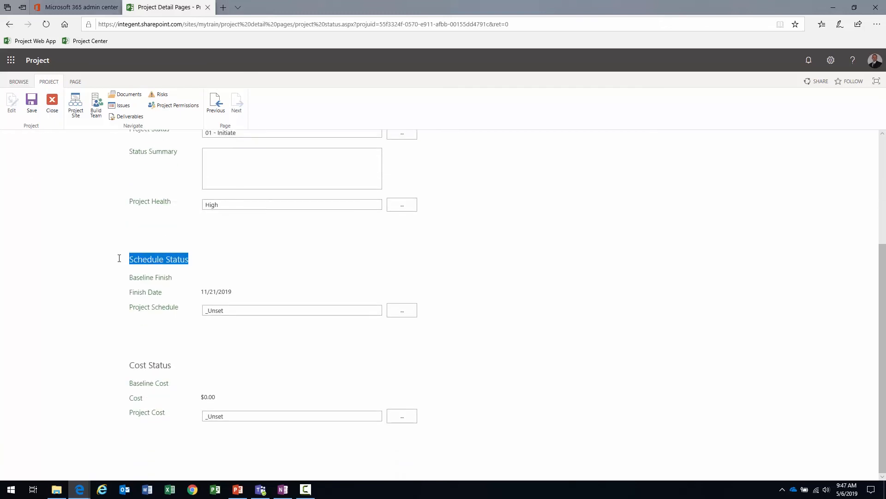
pyautogui.click(402, 311)
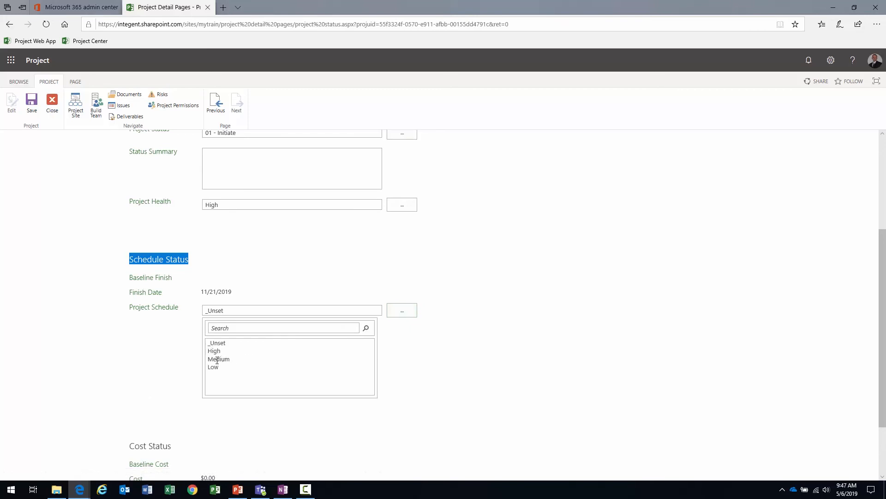
pyautogui.click(217, 360)
pyautogui.click(402, 416)
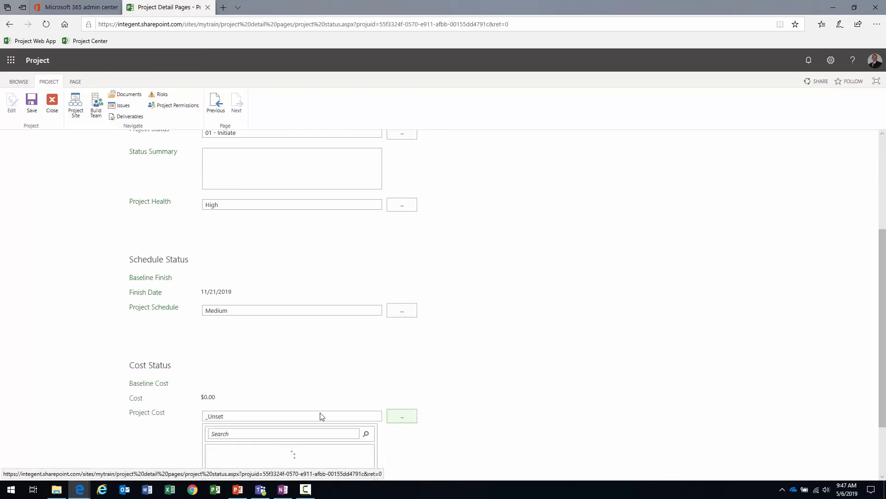
pyautogui.scroll(-2, 182, 415)
pyautogui.click(213, 391)
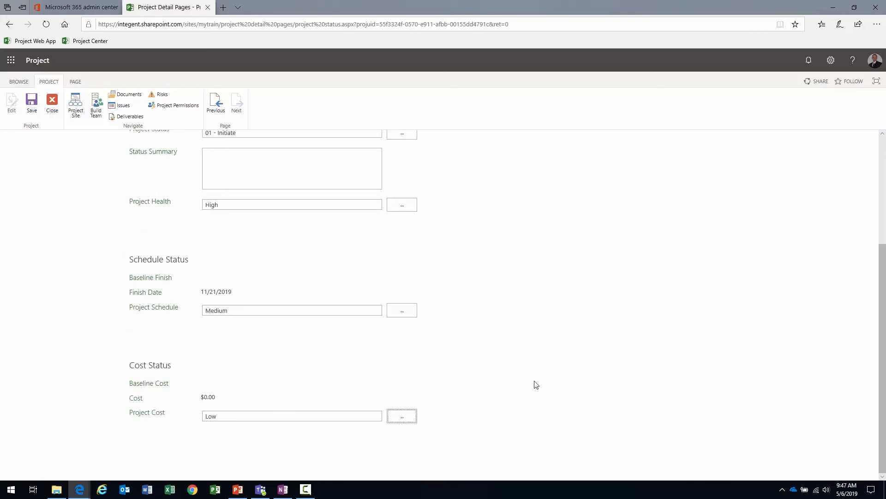
pyautogui.scroll(3, 535, 384)
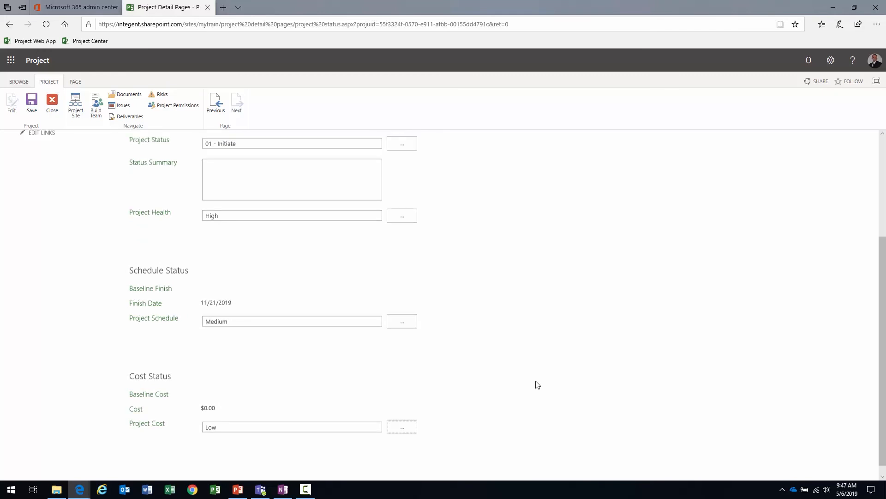
pyautogui.click(31, 103)
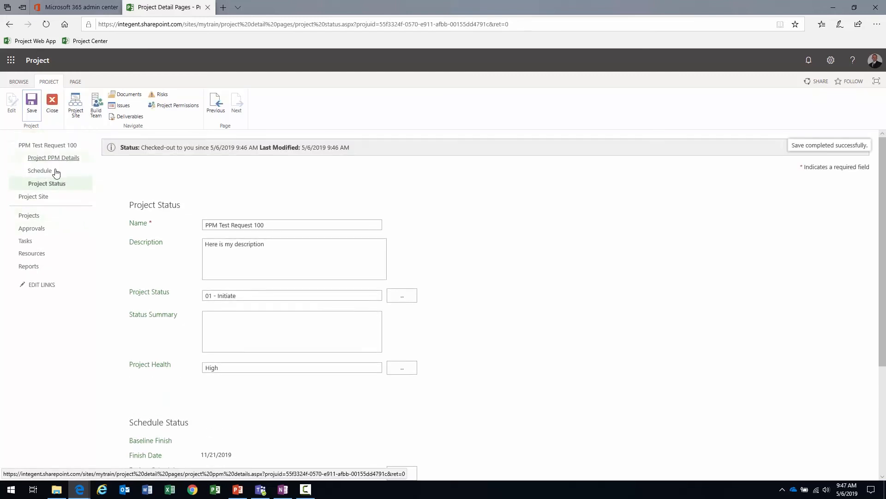
# Step: Set the primary Baseline on the project's Schedule page, and publish and close the project
pyautogui.click(47, 170)
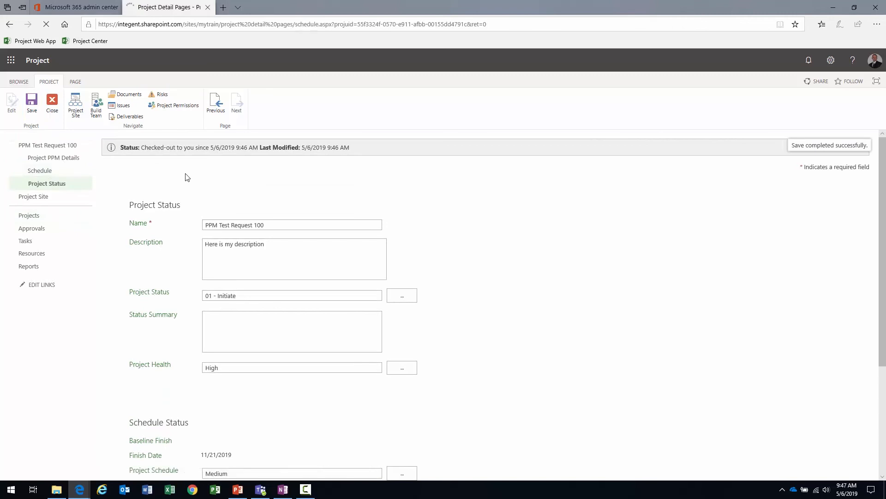
pyautogui.click(75, 83)
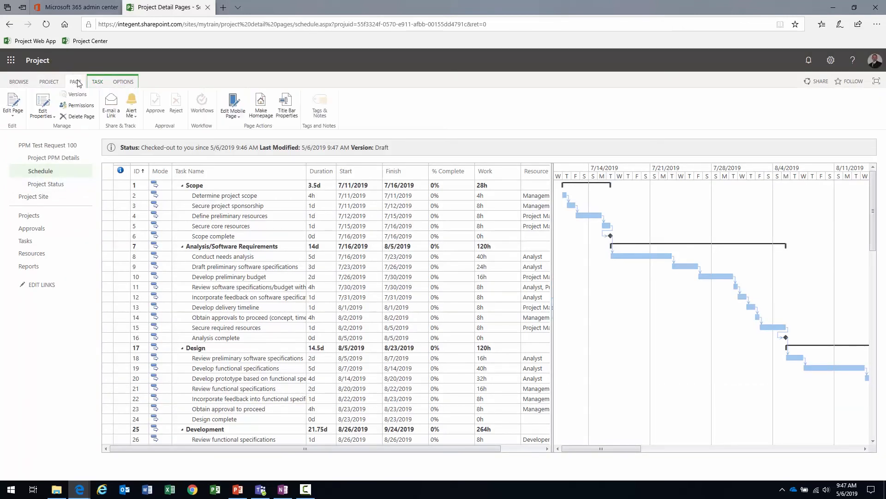
pyautogui.click(48, 82)
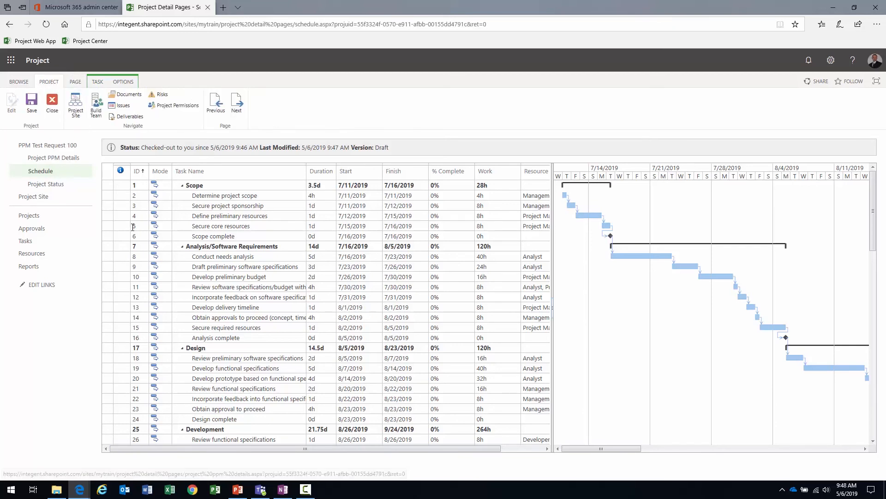
pyautogui.click(117, 235)
pyautogui.click(97, 81)
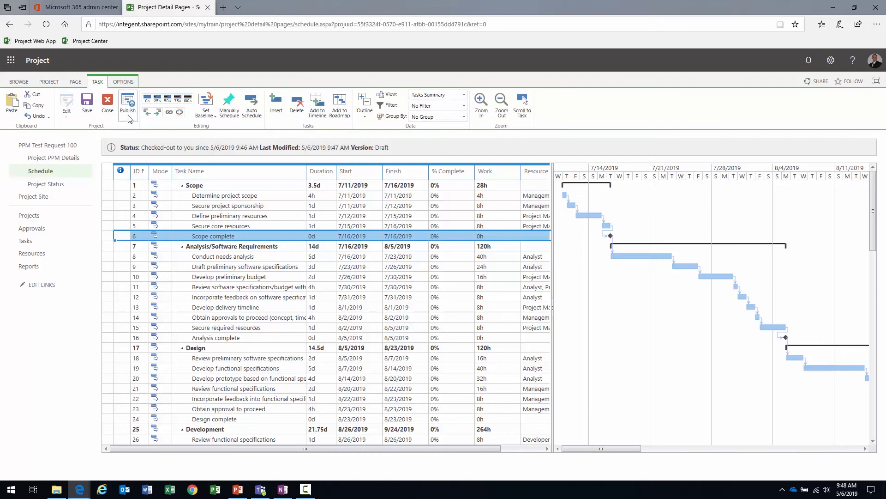
pyautogui.click(206, 112)
pyautogui.moveTo(212, 128)
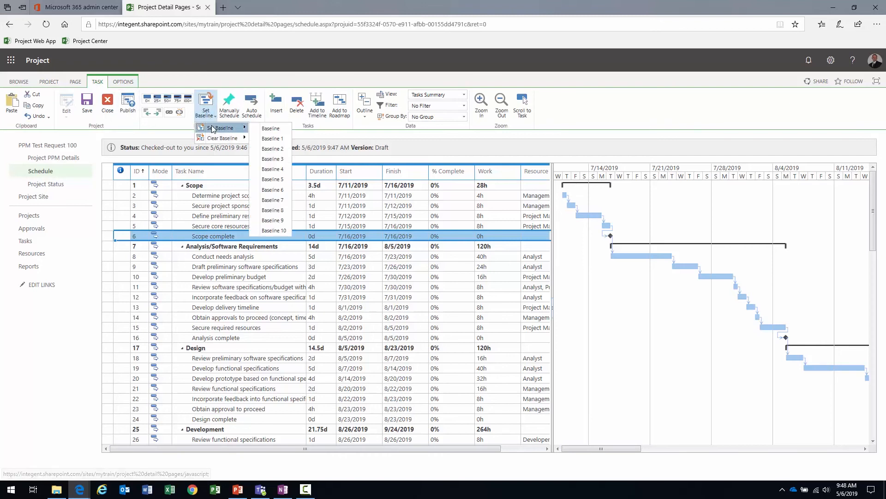
pyautogui.click(271, 129)
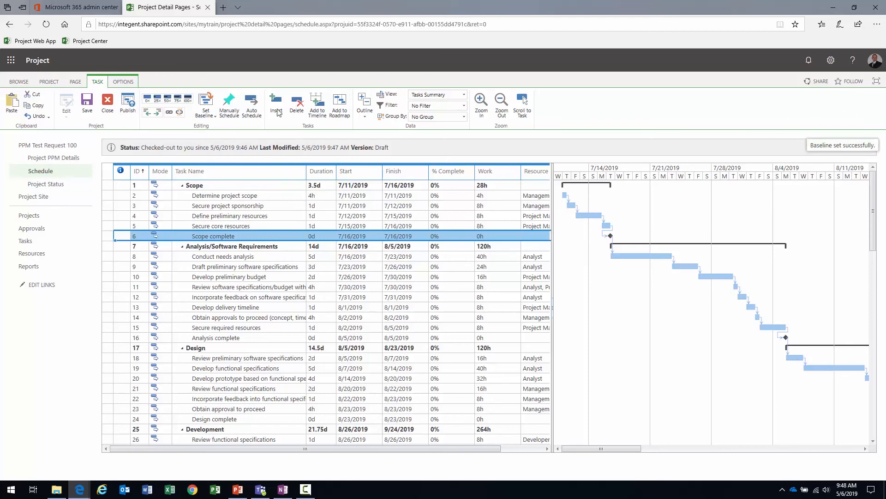
pyautogui.click(131, 113)
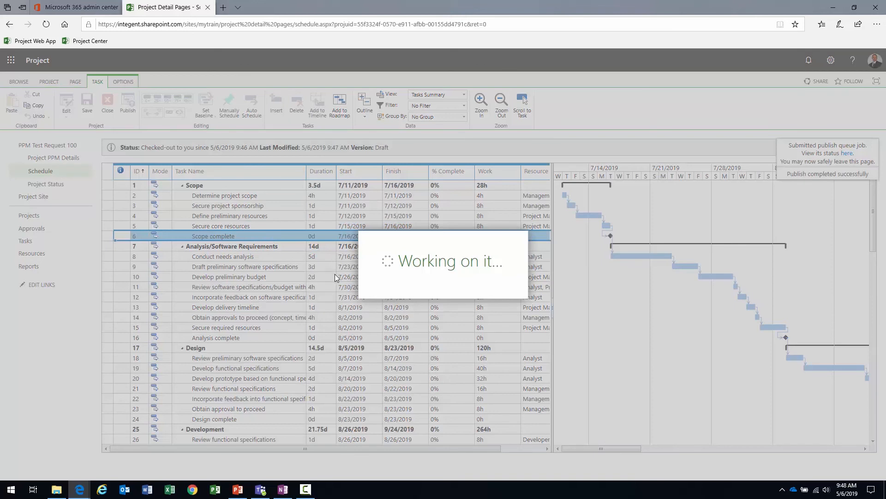
pyautogui.click(453, 294)
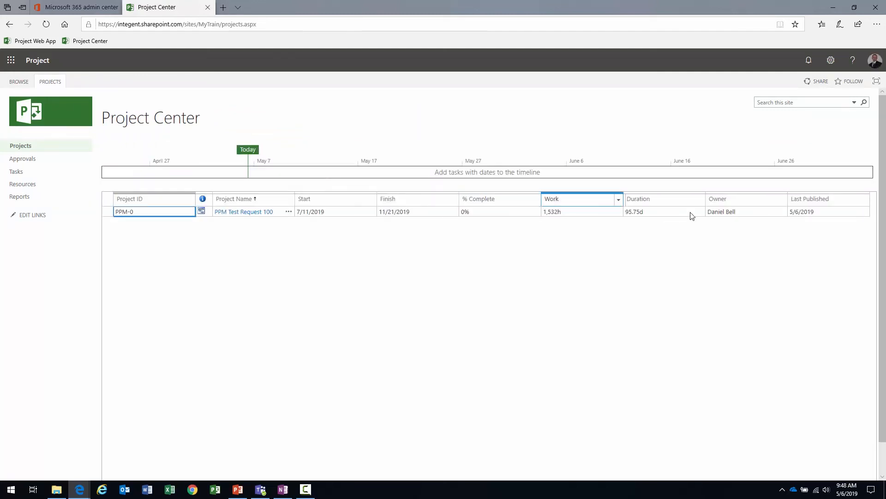
# Step: Switch the Project Center to the Summary by Status view
pyautogui.click(109, 213)
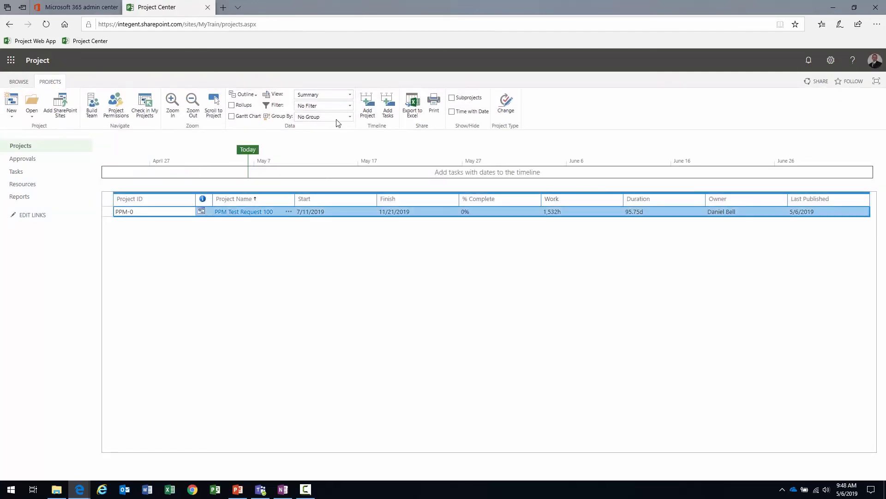
pyautogui.click(350, 95)
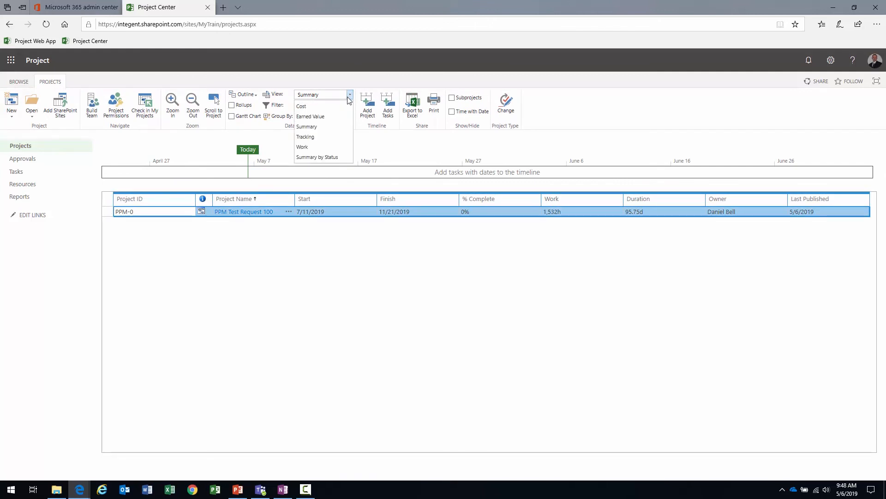
pyautogui.click(322, 157)
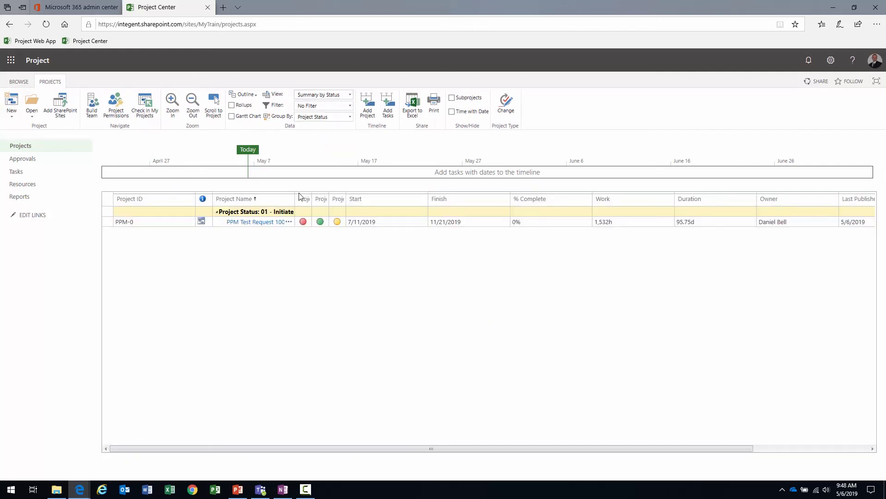
# Step: Widen the Project Name column and adjust the widths of the Project Health, Project Cost and Project Schedule columns
pyautogui.moveTo(295, 198); pyautogui.dragTo(326, 199)
pyautogui.click(305, 211)
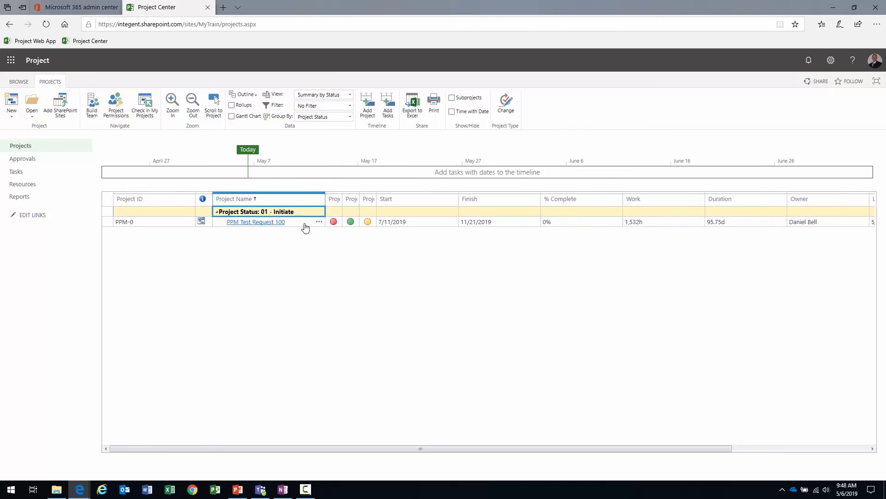
pyautogui.moveTo(341, 199); pyautogui.dragTo(463, 202)
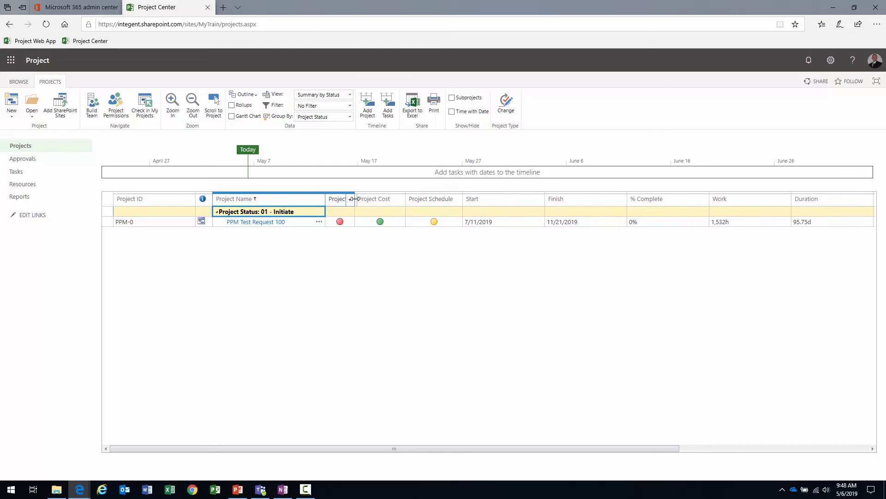
pyautogui.moveTo(355, 200); pyautogui.dragTo(379, 200)
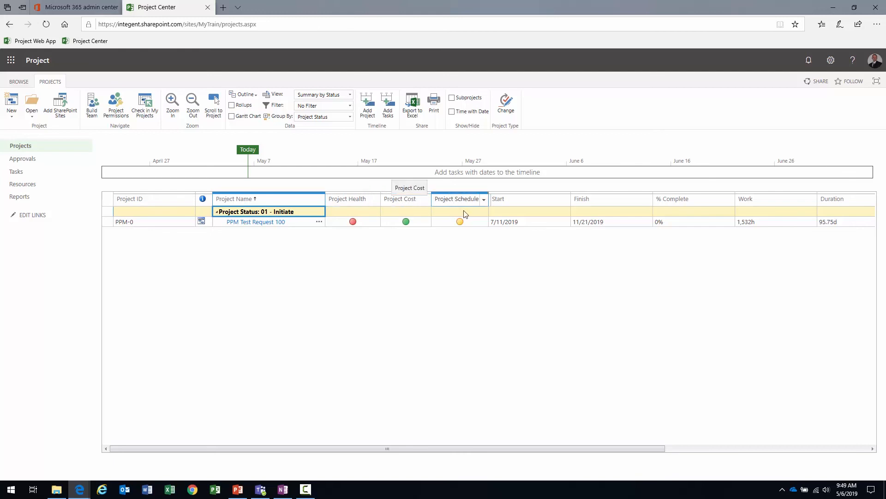
pyautogui.moveTo(490, 199); pyautogui.dragTo(358, 199)
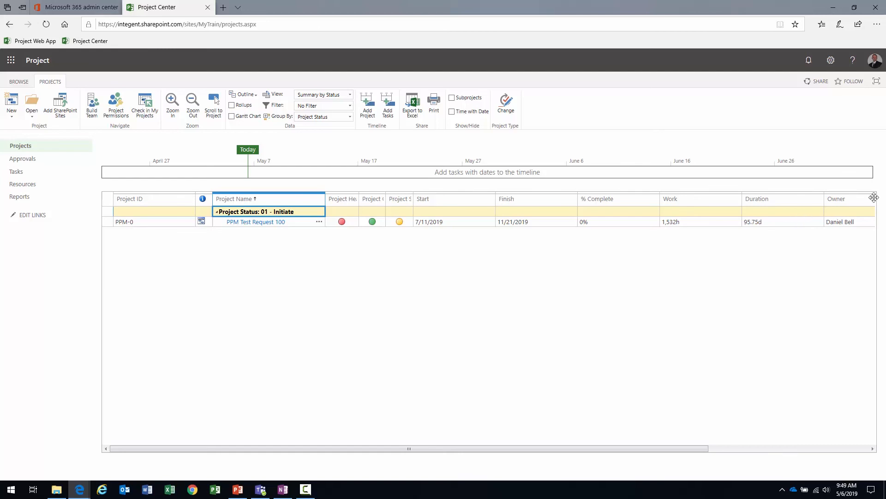
pyautogui.press('F10')
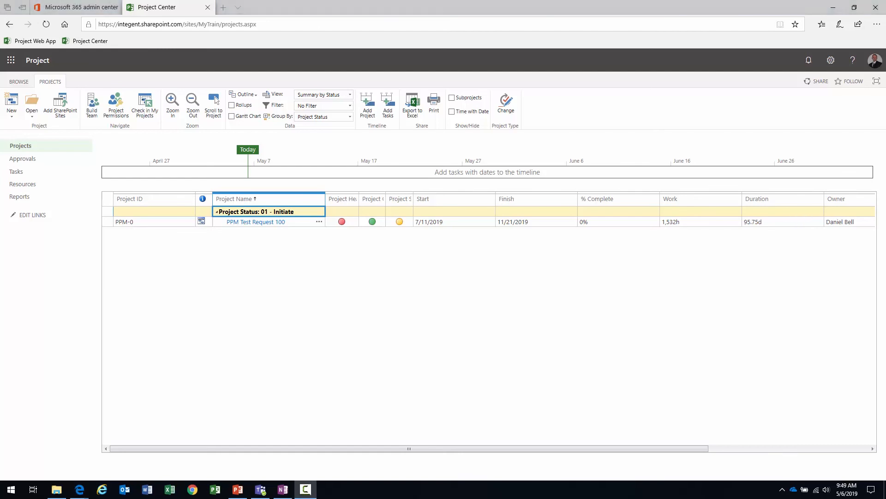